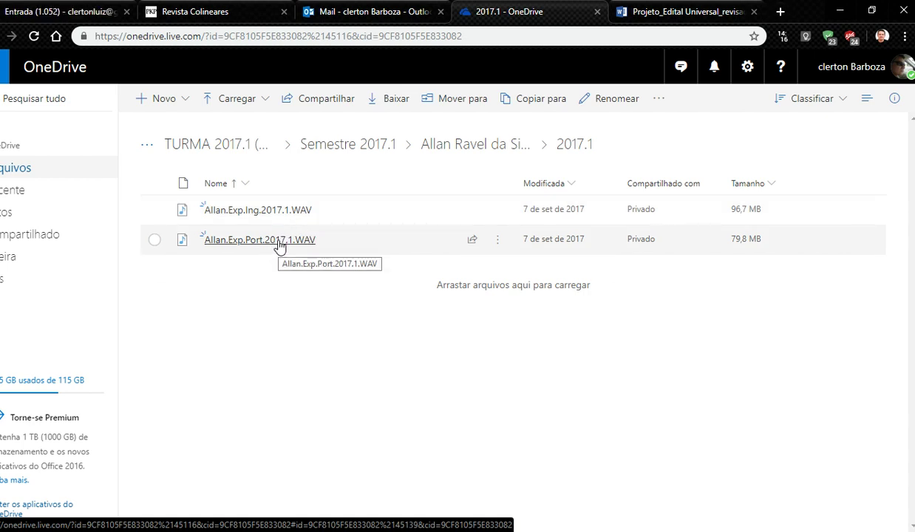
Play the participant's Portuguese 2017.1 WAV recording, raise the volume, and pause playback.
click(280, 246)
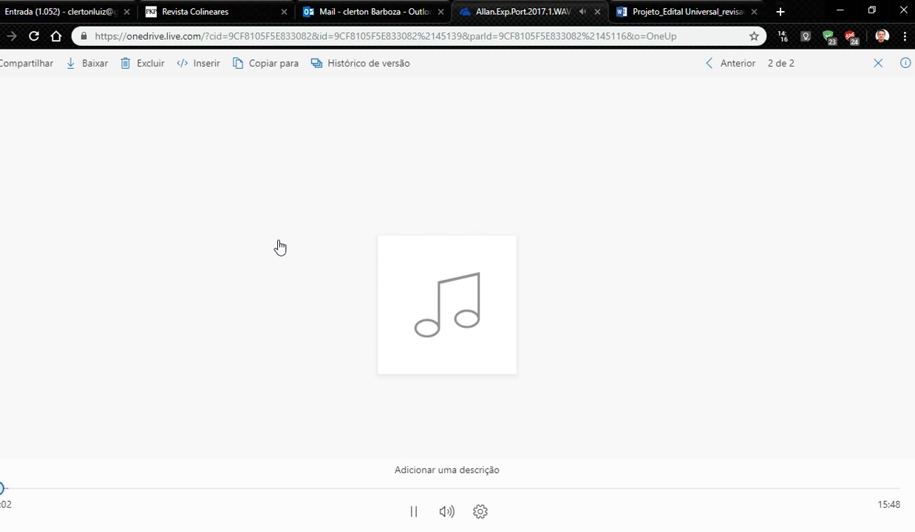
key(XF86AudioRaiseVolume)
key(XF86AudioRaiseVolume)
key(XF86AudioRaiseVolume)
key(XF86AudioRaiseVolume)
key(XF86AudioRaiseVolume)
key(XF86AudioRaiseVolume)
key(XF86AudioRaiseVolume)
key(XF86AudioRaiseVolume)
key(XF86AudioRaiseVolume)
key(XF86AudioRaiseVolume)
key(XF86AudioRaiseVolume)
key(XF86AudioRaiseVolume)
key(XF86AudioRaiseVolume)
key(XF86AudioRaiseVolume)
key(XF86AudioRaiseVolume)
key(XF86AudioRaiseVolume)
key(XF86AudioRaiseVolume)
key(XF86AudioRaiseVolume)
key(XF86AudioRaiseVolume)
key(XF86AudioRaiseVolume)
key(XF86AudioRaiseVolume)
key(XF86AudioRaiseVolume)
key(XF86AudioRaiseVolume)
key(XF86AudioRaiseVolume)
key(XF86AudioRaiseVolume)
key(XF86AudioRaiseVolume)
key(XF86AudioRaiseVolume)
key(XF86AudioRaiseVolume)
key(XF86AudioRaiseVolume)
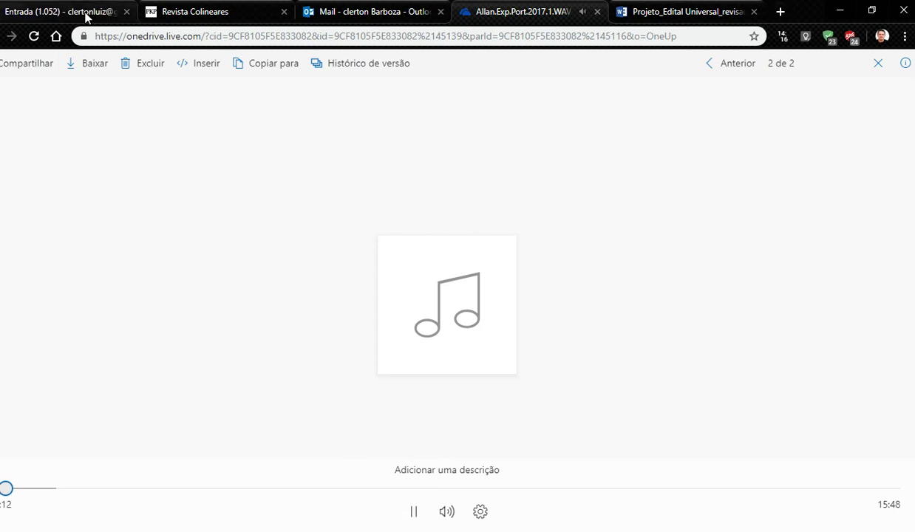
click(412, 510)
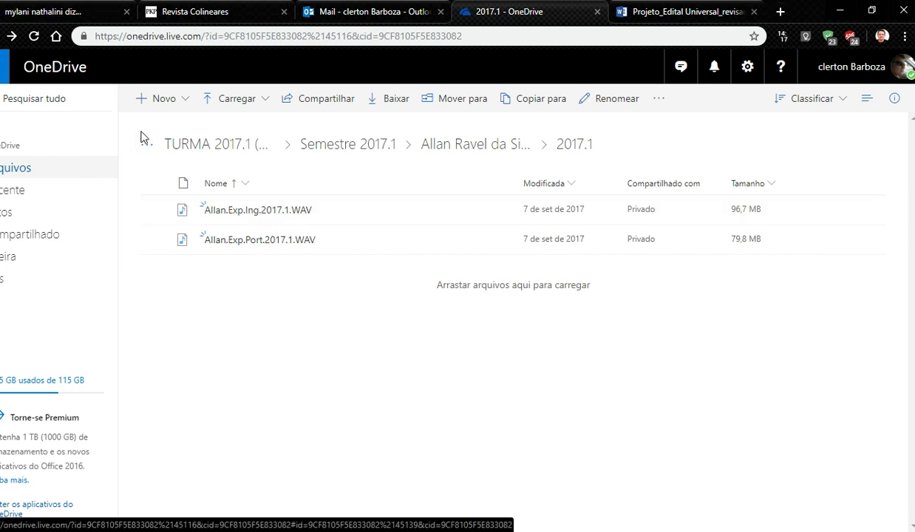
Go back up through the semester and class folders to the Proj Longitudinal Ingles folder.
mouse_move(2, 133)
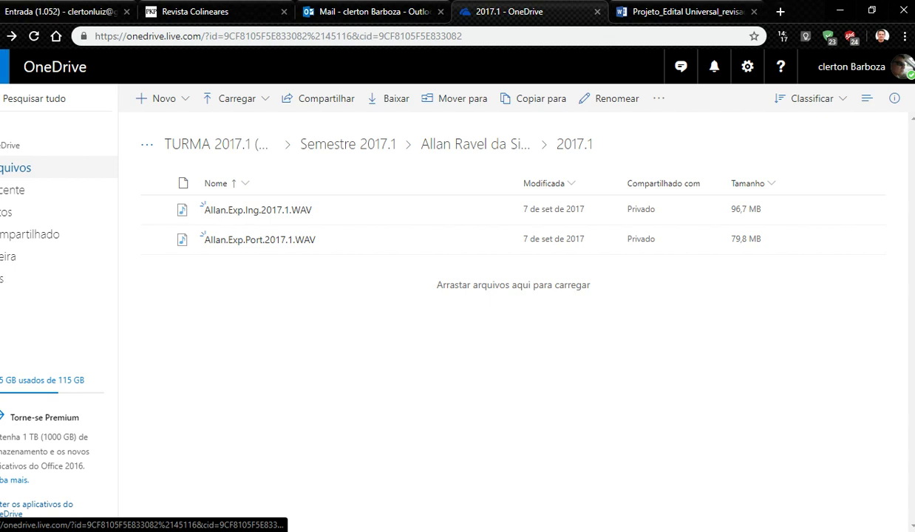
click(11, 36)
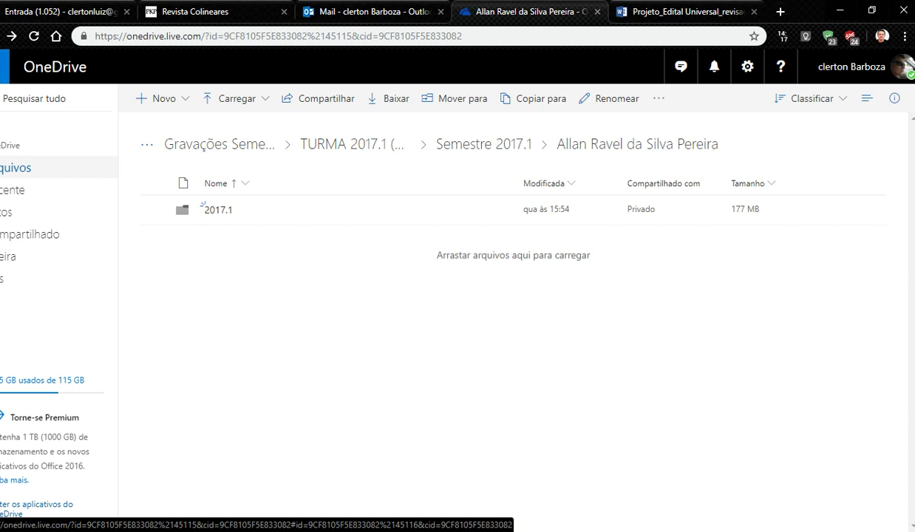
click(11, 36)
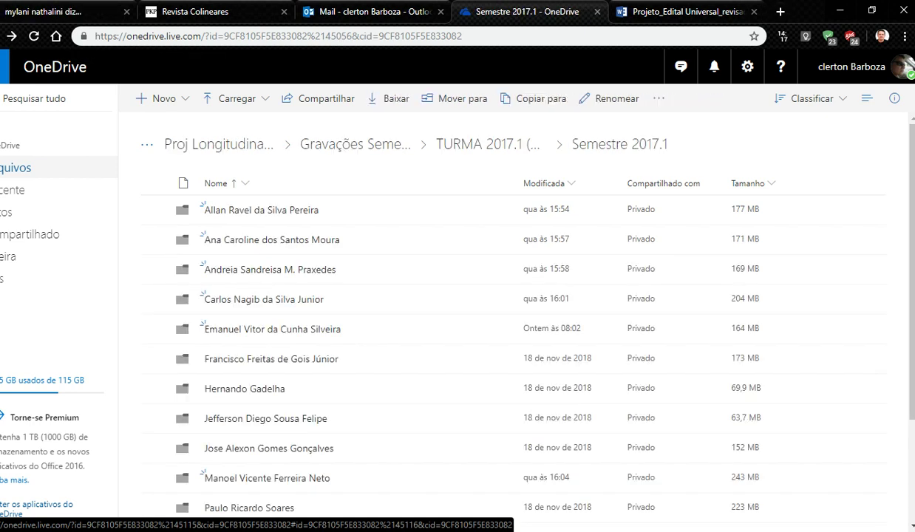
click(12, 36)
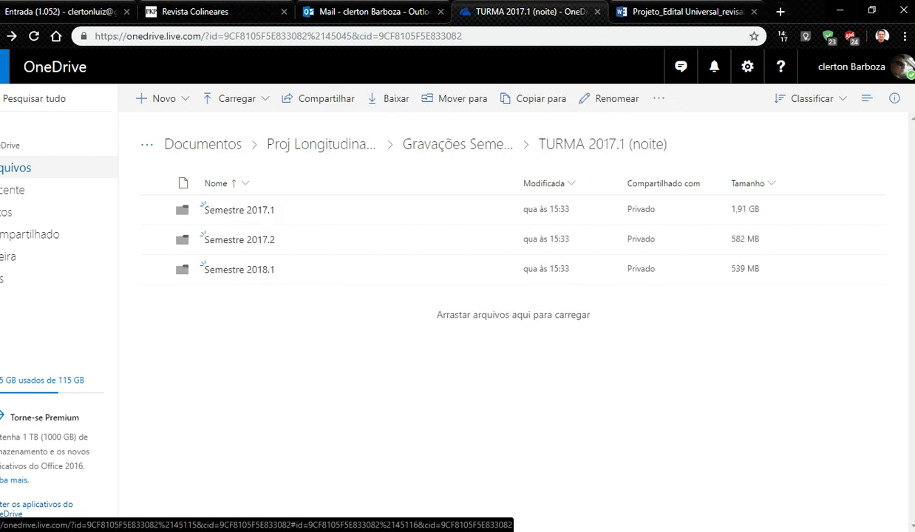
key(alt+Left)
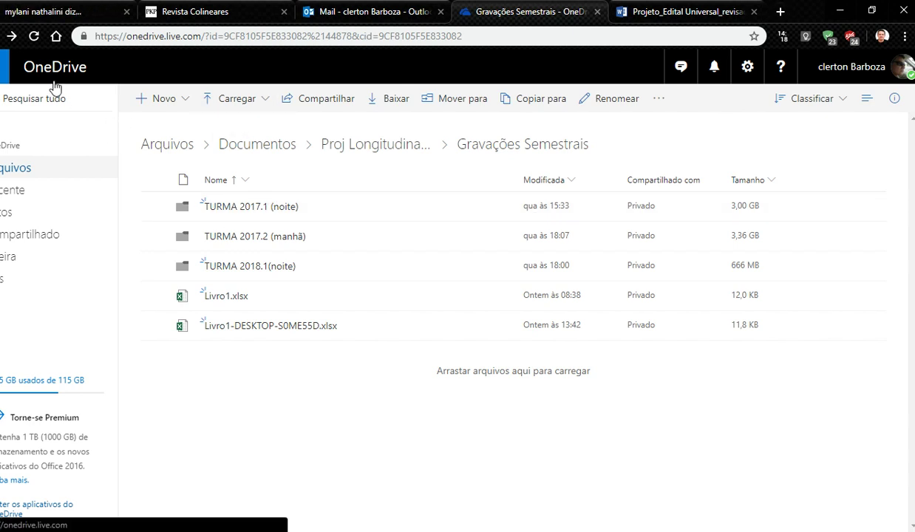
click(395, 153)
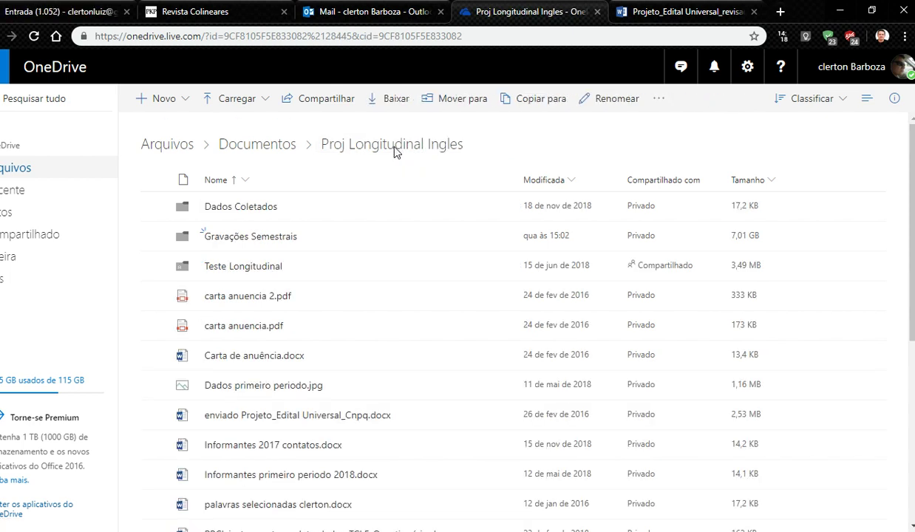
Open enviado Projeto_Edital Universal_Cnpq.docx in Word Online and switch to the open document Projeto_Edital Universal_revisado_fev15 (1).
click(338, 419)
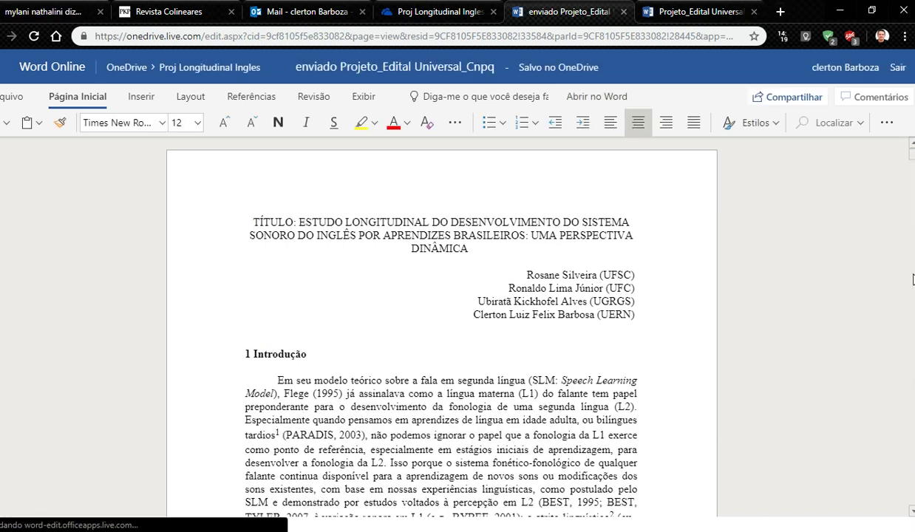
click(53, 7)
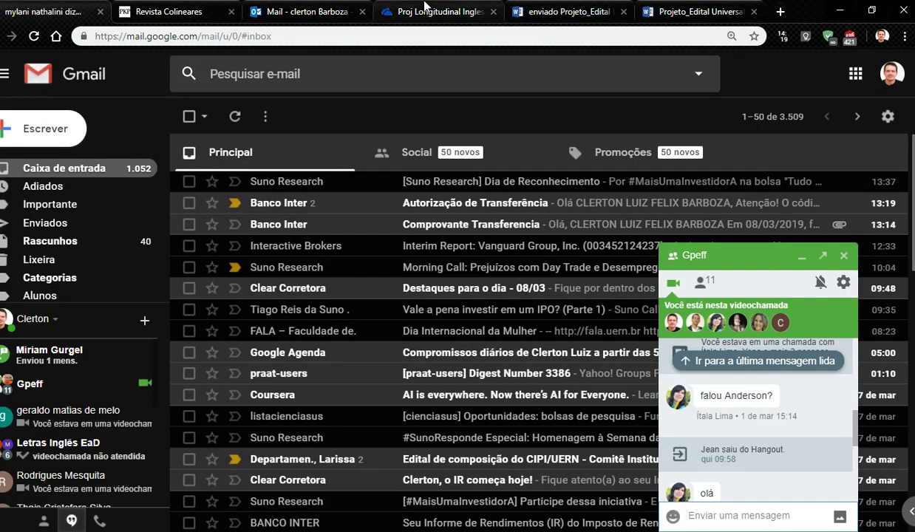
click(701, 8)
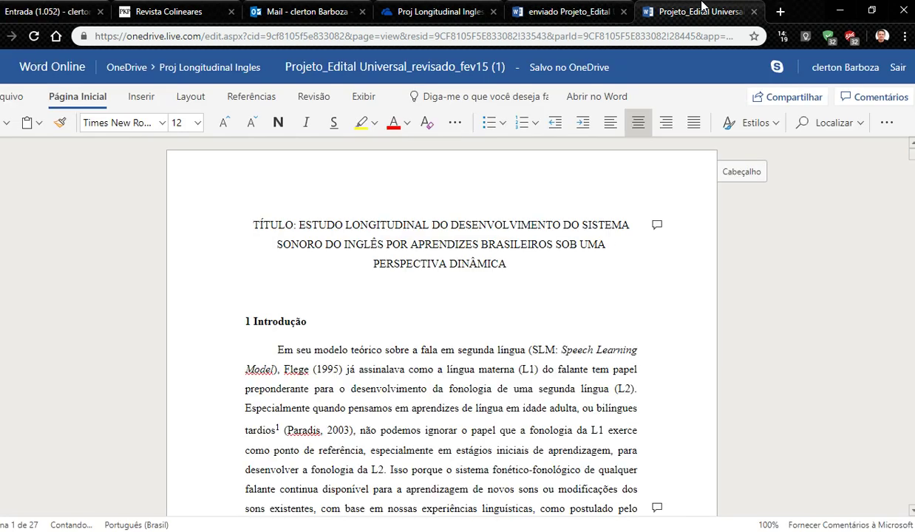
Read through the title and Introdução section of the revised project document.
scroll(912, 366, down, 5)
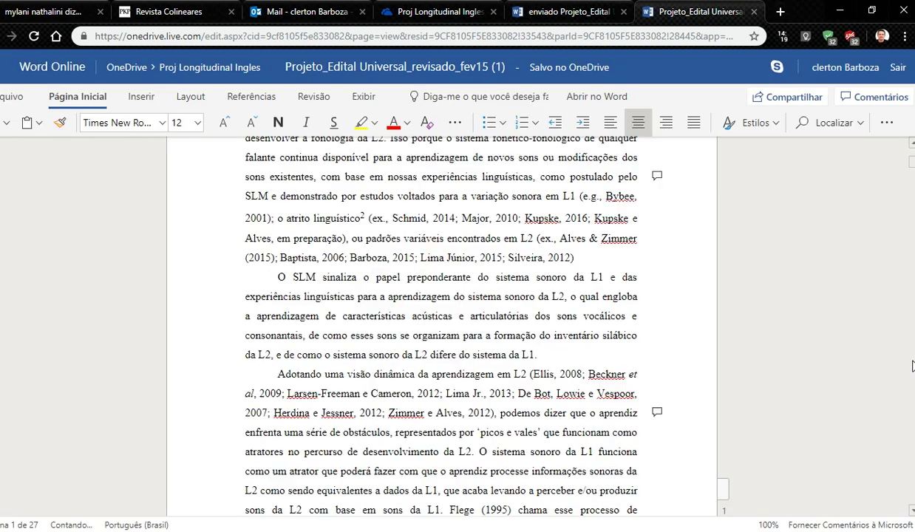
scroll(912, 366, down, 5)
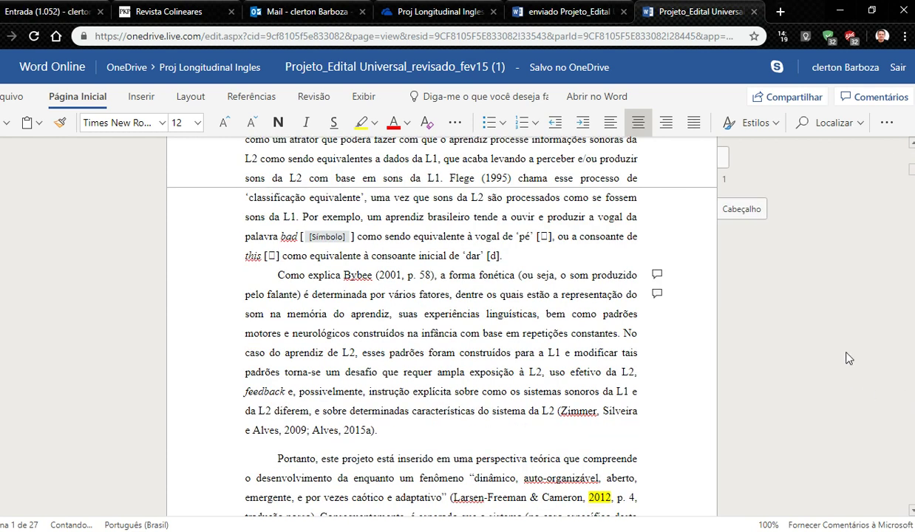
scroll(912, 159, up, 5)
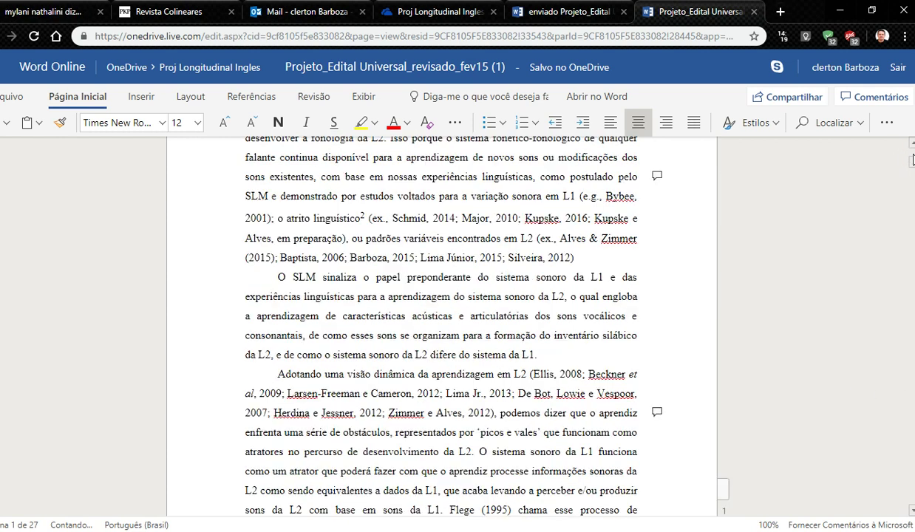
scroll(912, 158, up, 5)
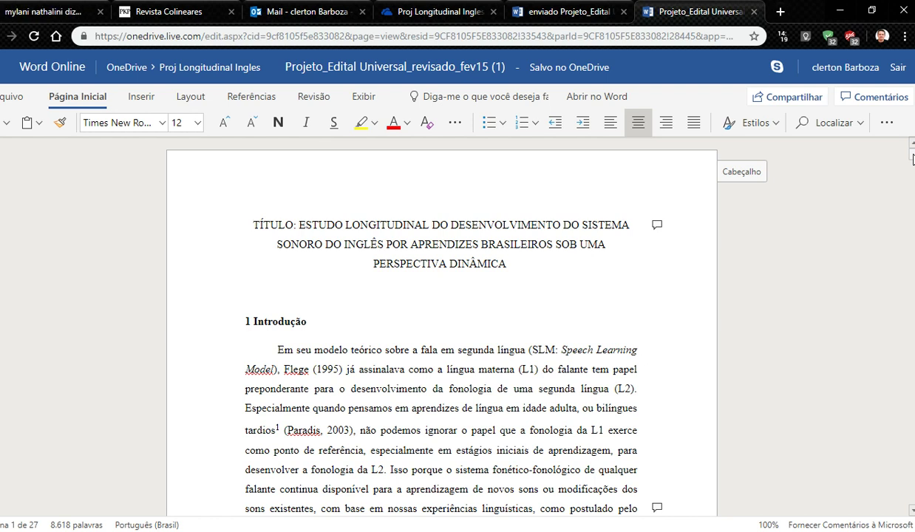
scroll(913, 201, down, 5)
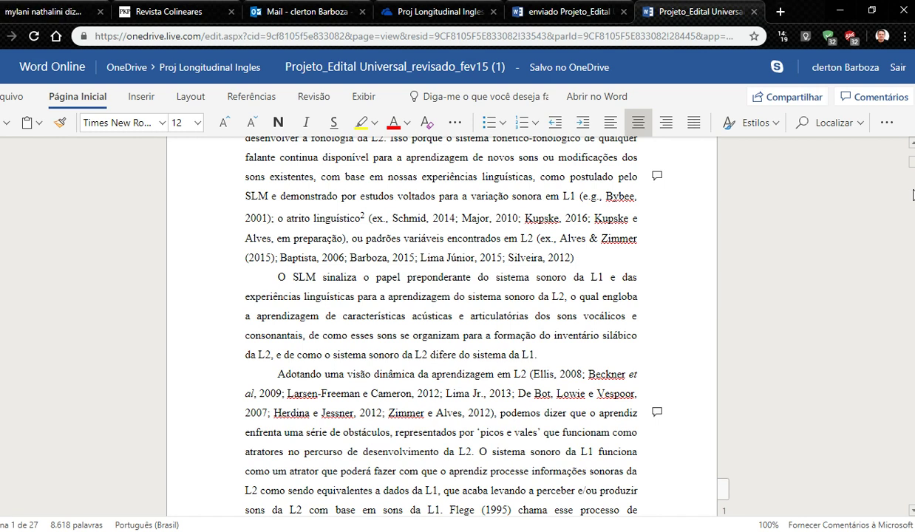
scroll(913, 194, down, 5)
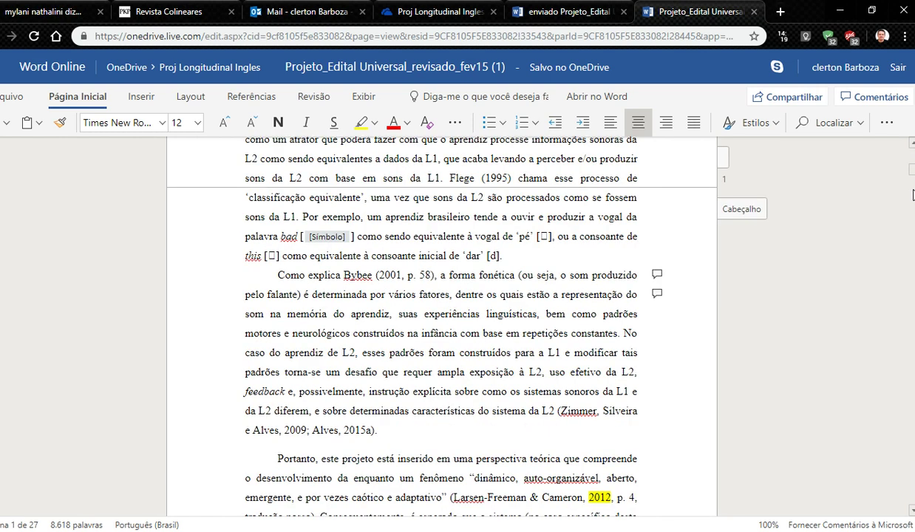
scroll(914, 194, down, 5)
scroll(914, 195, down, 5)
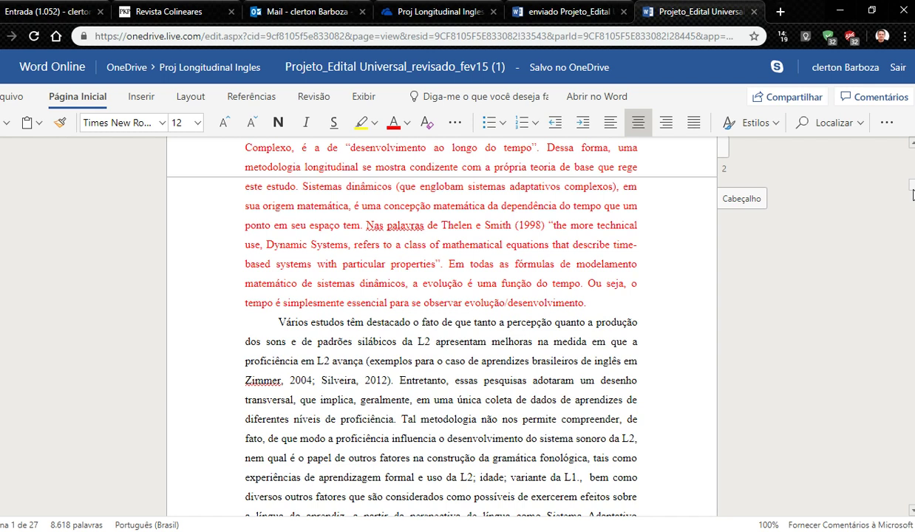
scroll(914, 238, down, 5)
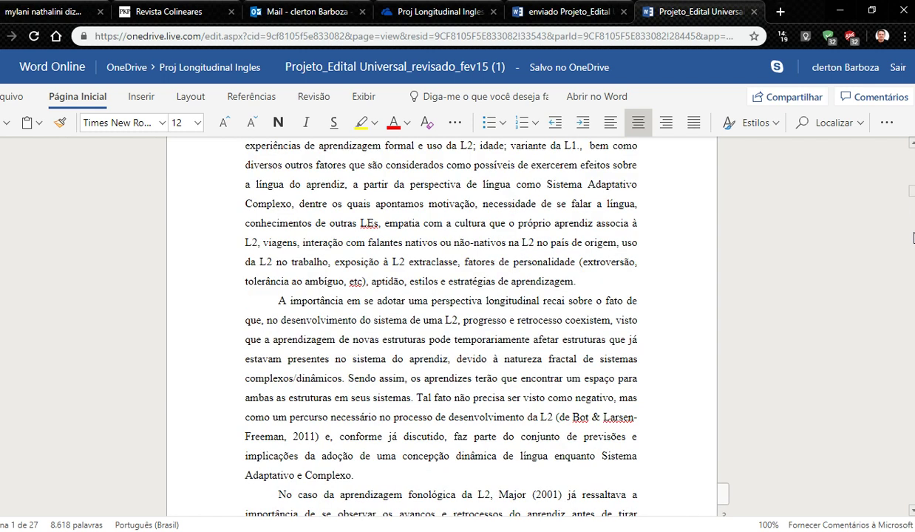
scroll(913, 238, down, 5)
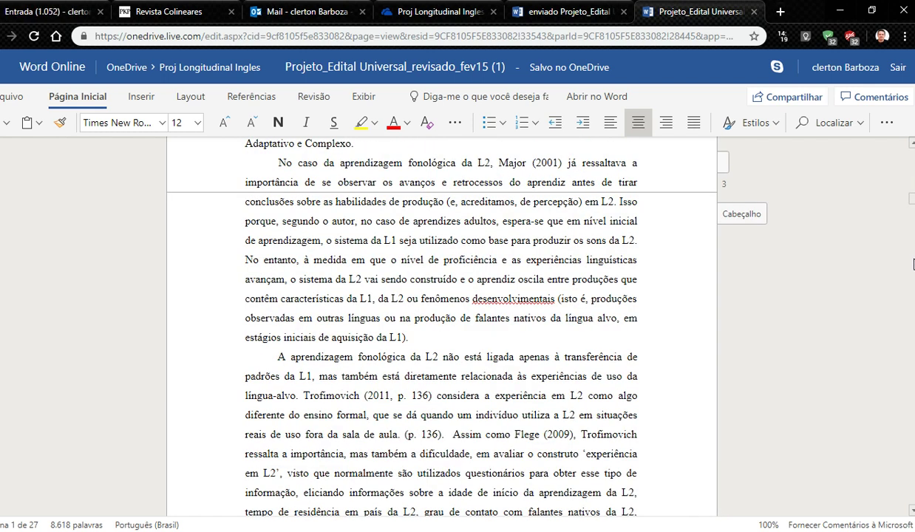
scroll(913, 259, down, 5)
Examine the project's specific objectives, participants and instruments sections through the Teste de Produção do PB description.
scroll(913, 264, down, 5)
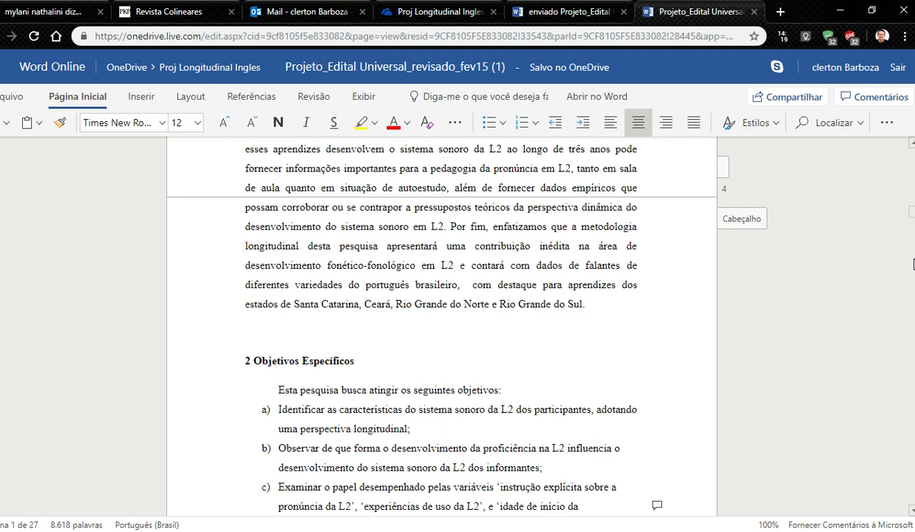
scroll(914, 264, down, 4)
scroll(914, 265, down, 5)
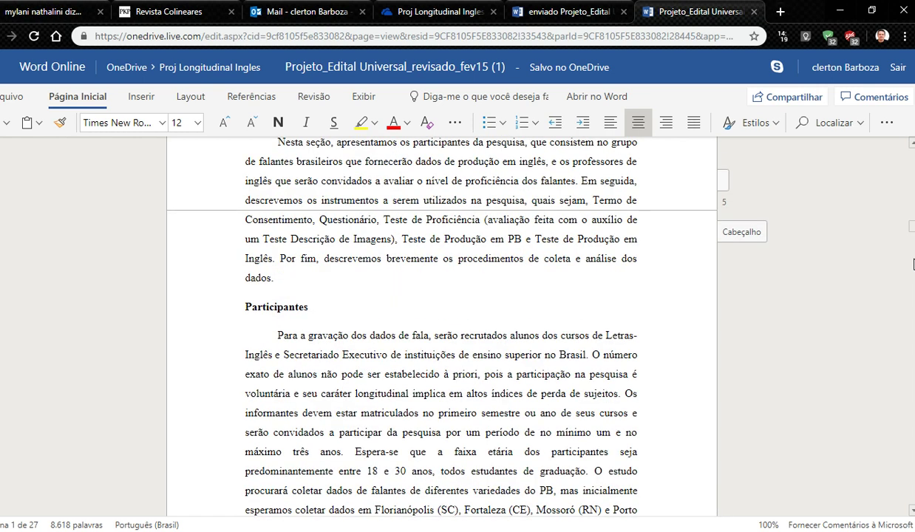
scroll(914, 273, down, 5)
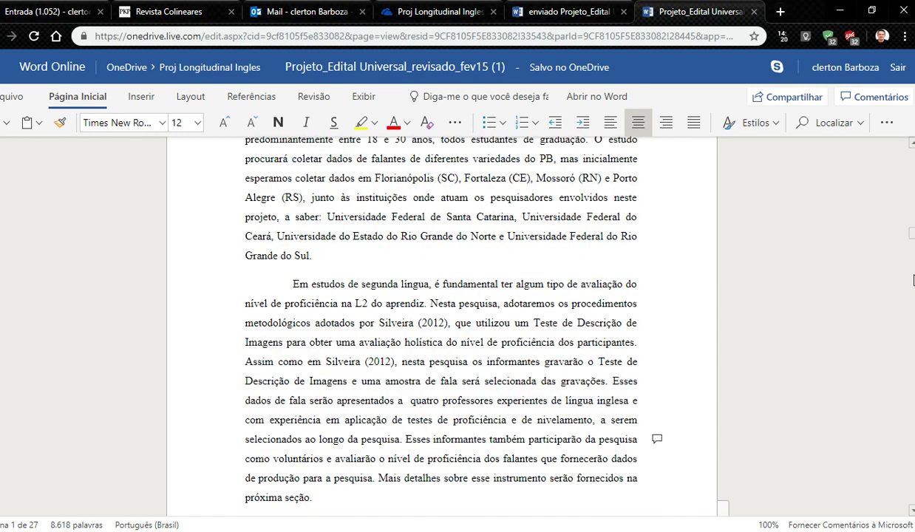
scroll(914, 279, down, 5)
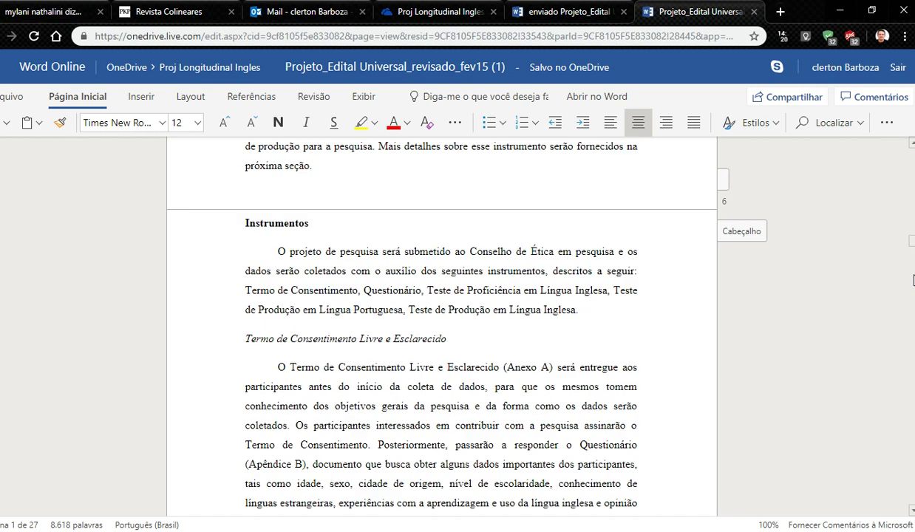
scroll(913, 289, down, 5)
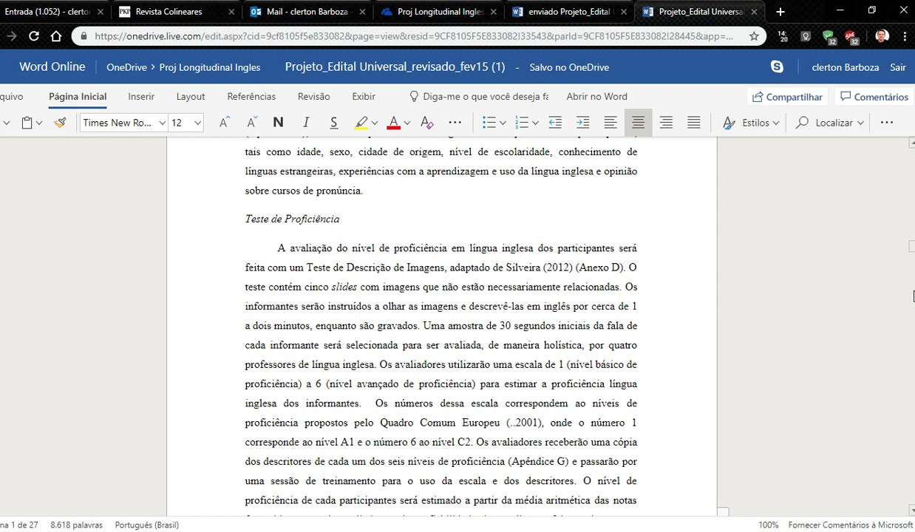
scroll(913, 309, down, 5)
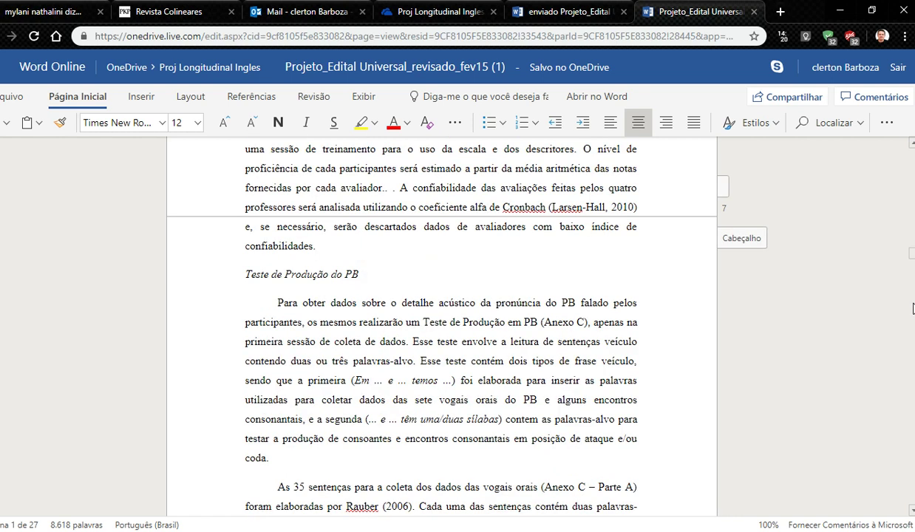
scroll(914, 318, down, 5)
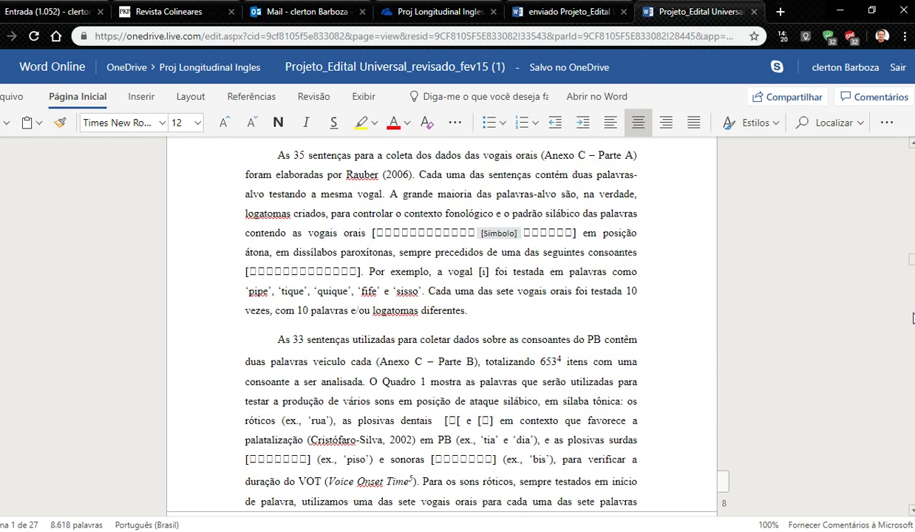
Examine the Portuguese production test's word lists in Quadro 1 and Quadro 2 and its Parte C consonant-cluster description.
scroll(913, 318, down, 10)
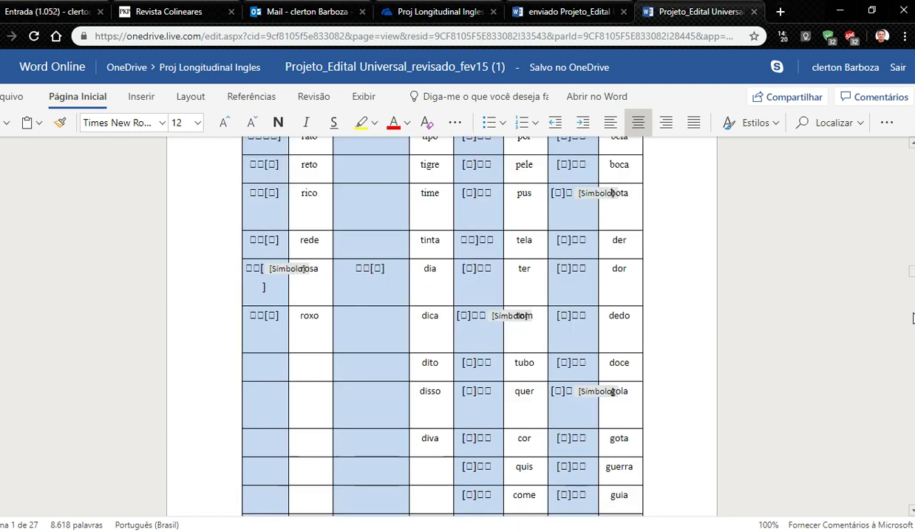
scroll(913, 325, down, 5)
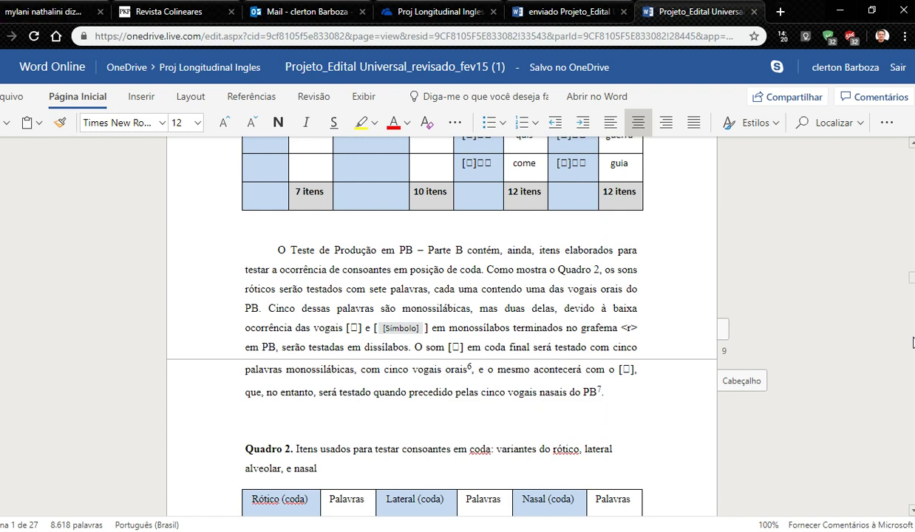
scroll(913, 330, down, 5)
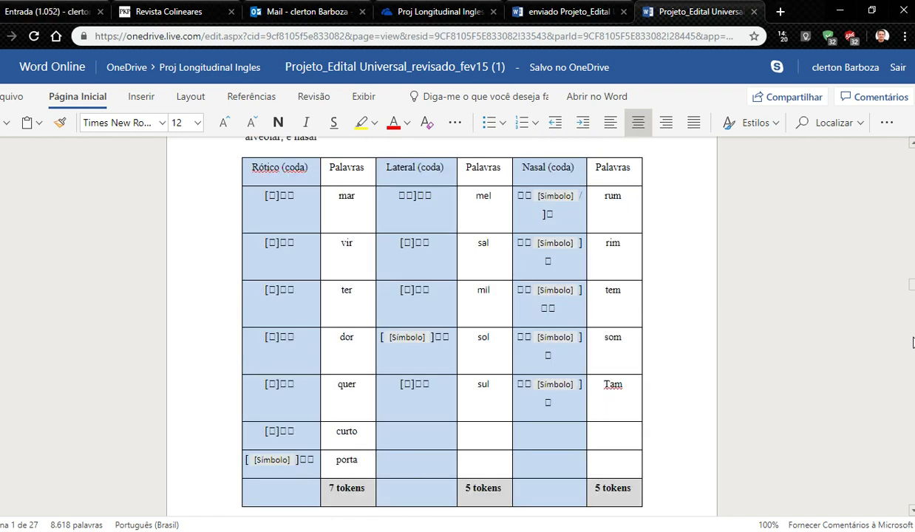
scroll(914, 342, down, 5)
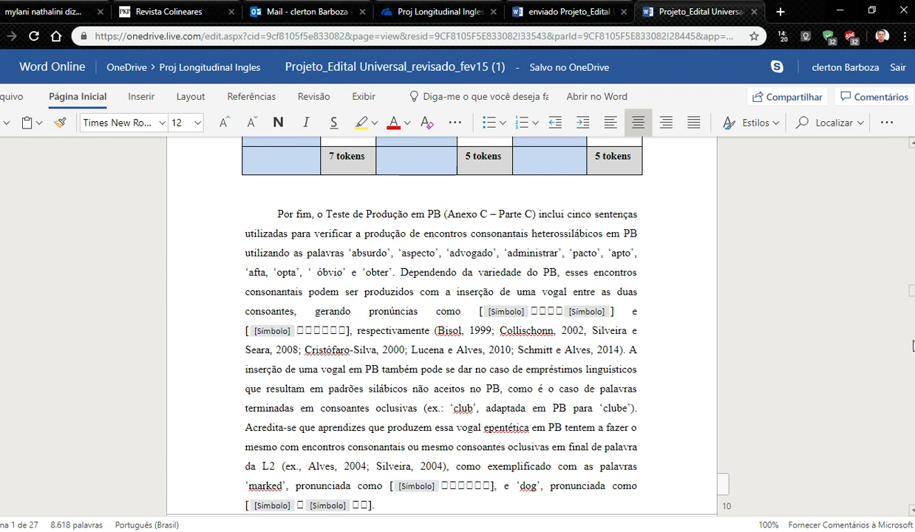
scroll(914, 368, down, 5)
Examine English Subteste 1 and Subteste 2, including the test words in Quadro 3 and Quadro 4.
scroll(914, 368, down, 5)
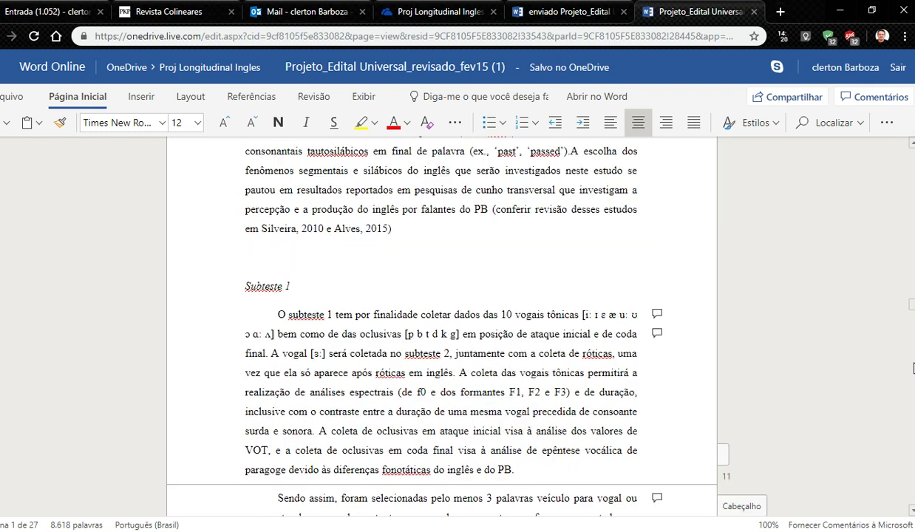
scroll(914, 385, down, 5)
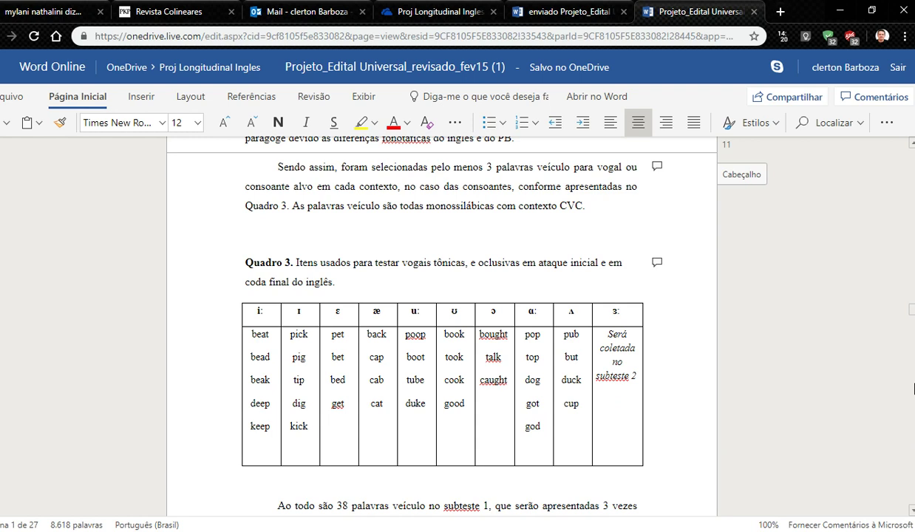
scroll(914, 399, down, 5)
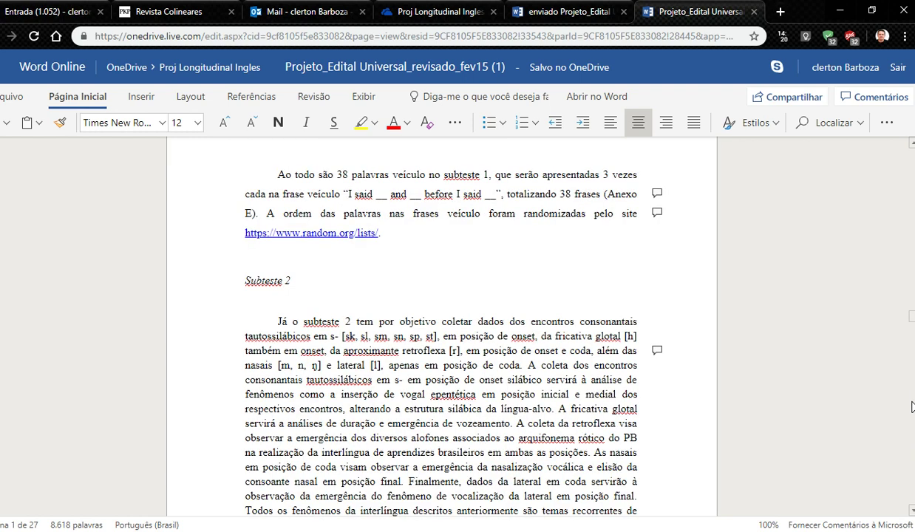
scroll(914, 406, down, 5)
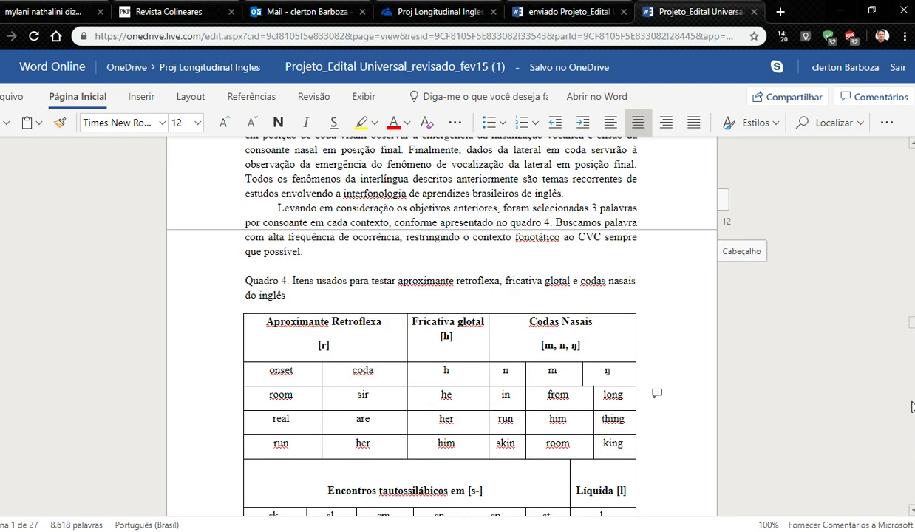
scroll(914, 414, down, 5)
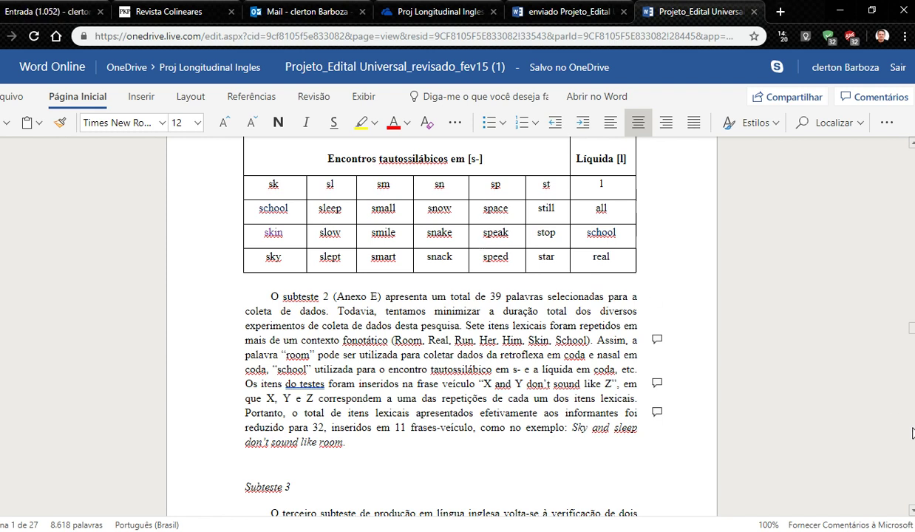
Examine Subteste 3 on interdental fricatives and complex codas, with the word lists in Quadros 5, 6 and 7.
scroll(913, 434, down, 5)
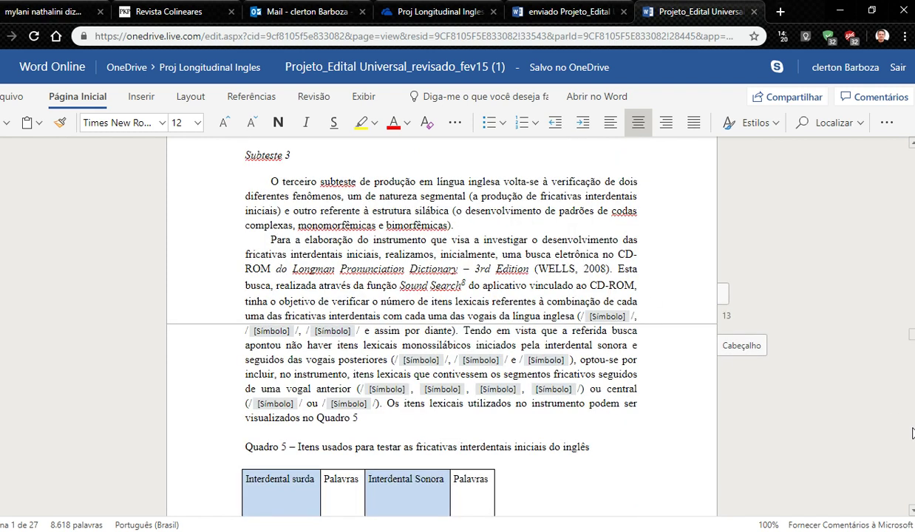
scroll(913, 434, down, 5)
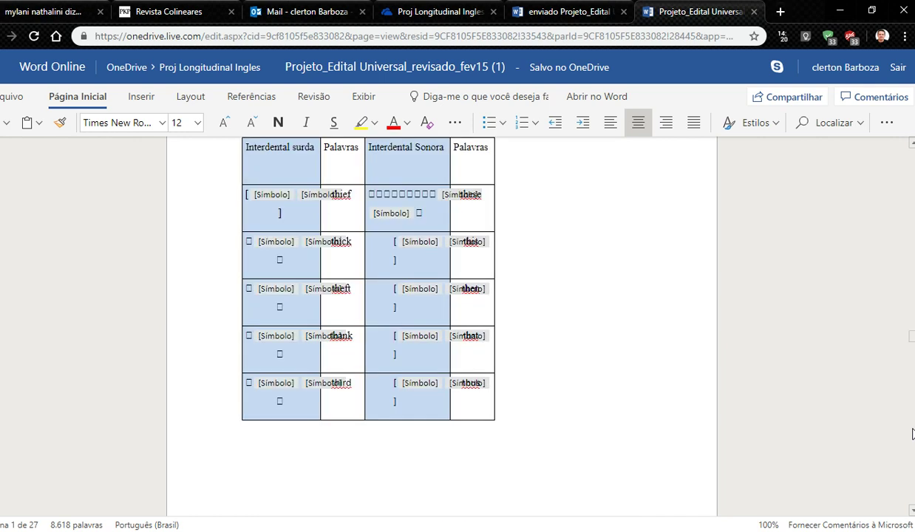
scroll(914, 434, down, 5)
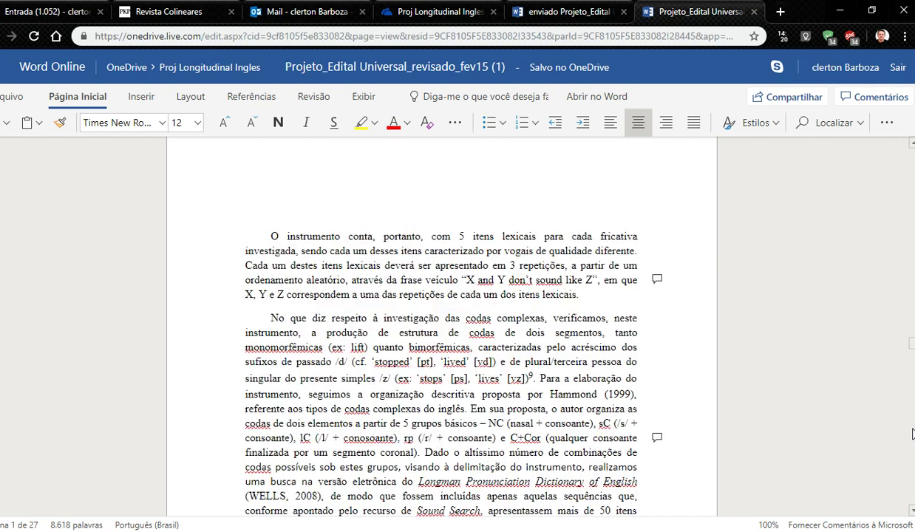
scroll(913, 434, down, 5)
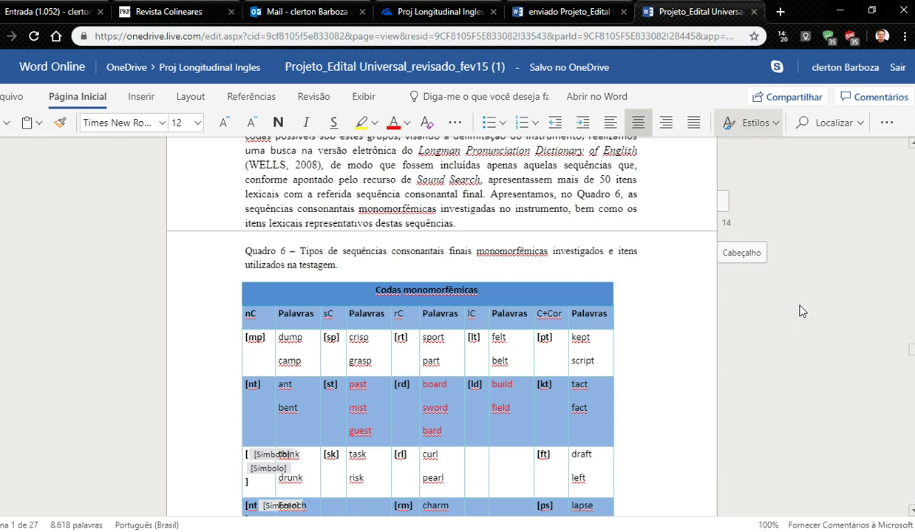
click(912, 446)
click(913, 446)
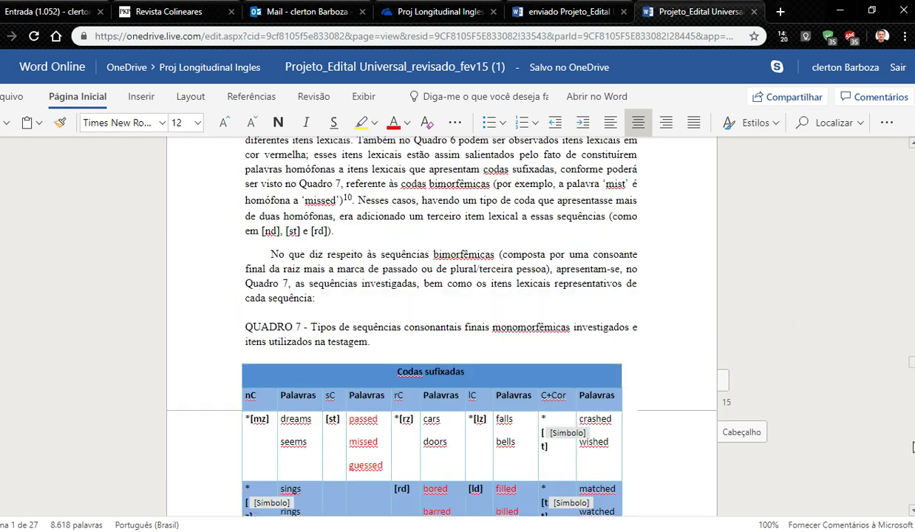
Return to the beginning of the proposal and read objectives a) to f) in the Objetivos Específicos section.
click(913, 161)
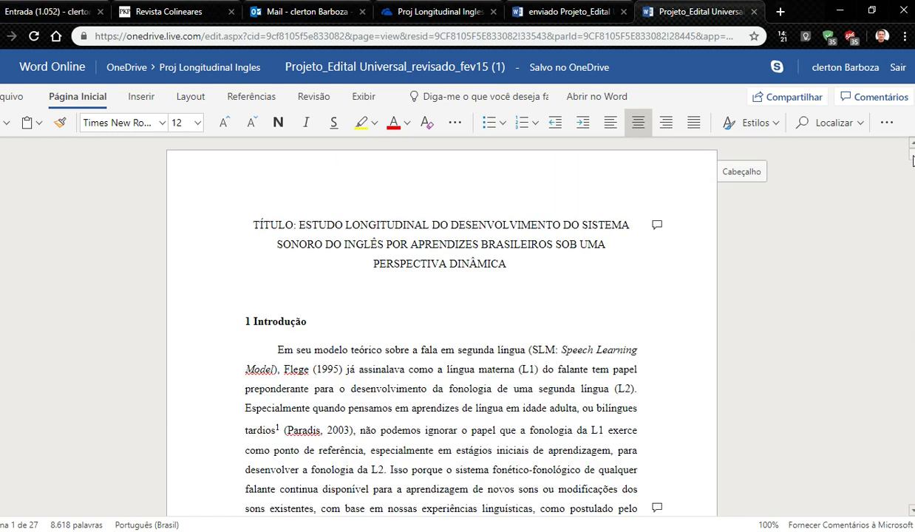
click(912, 161)
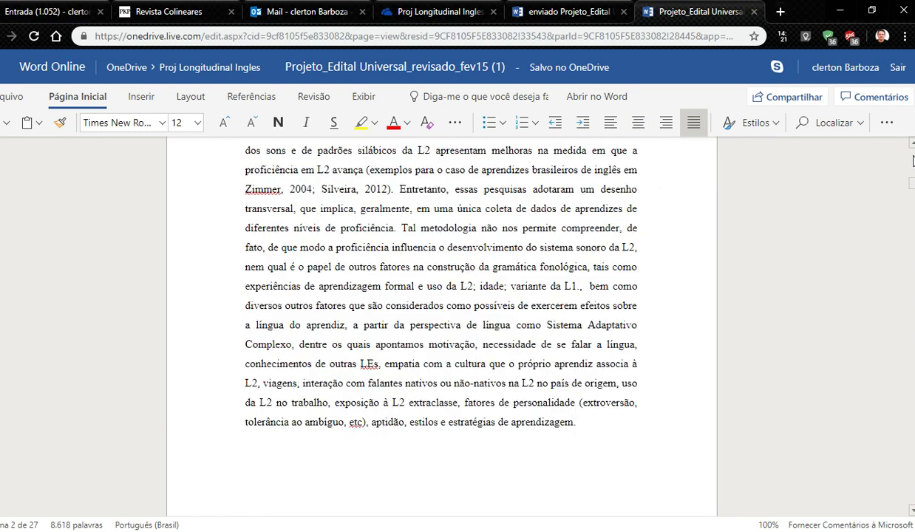
scroll(913, 161, down, 10)
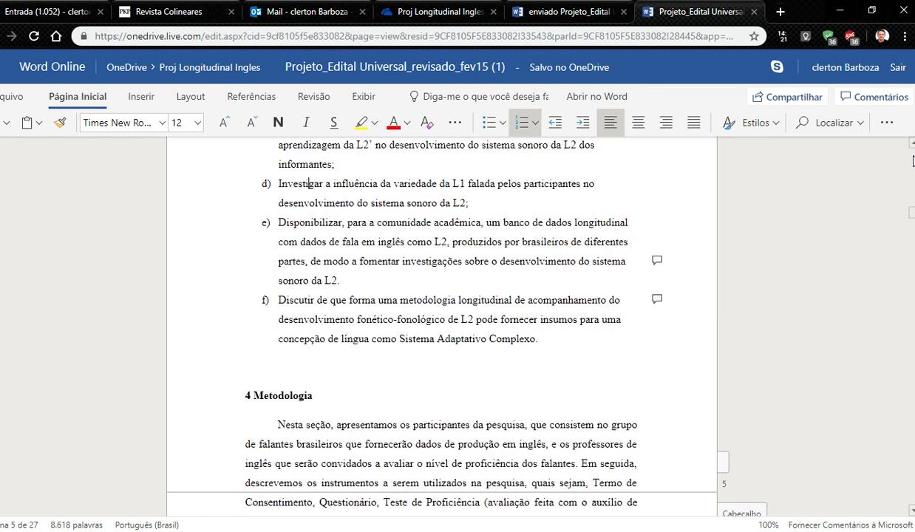
scroll(913, 162, up, 3)
key(Up)
key(Up)
key(Up)
key(Up)
key(Up)
key(Down)
key(Down)
key(Down)
key(Down)
key(Down)
key(Down)
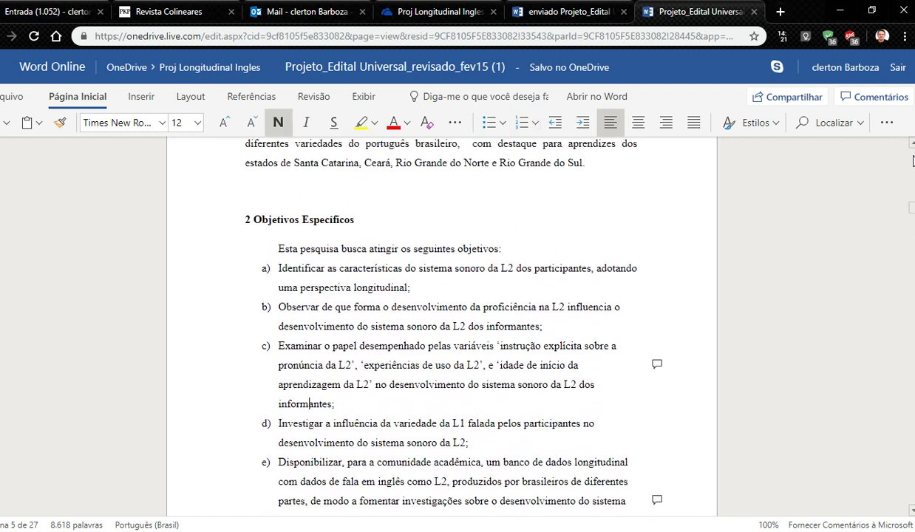
key(Down)
key(Down)
key(Down)
key(Down)
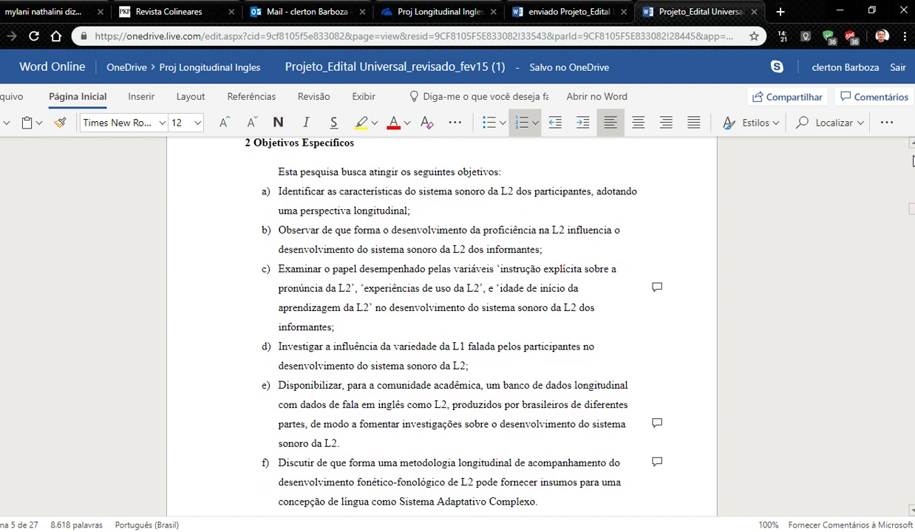
key(Down)
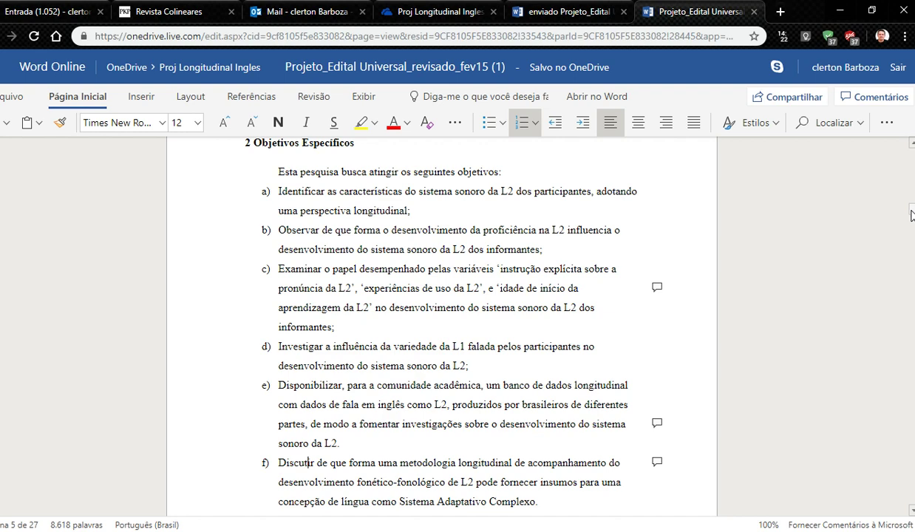
mouse_move(912, 214)
mouse_down()
mouse_move(912, 187)
mouse_move(912, 197)
mouse_up()
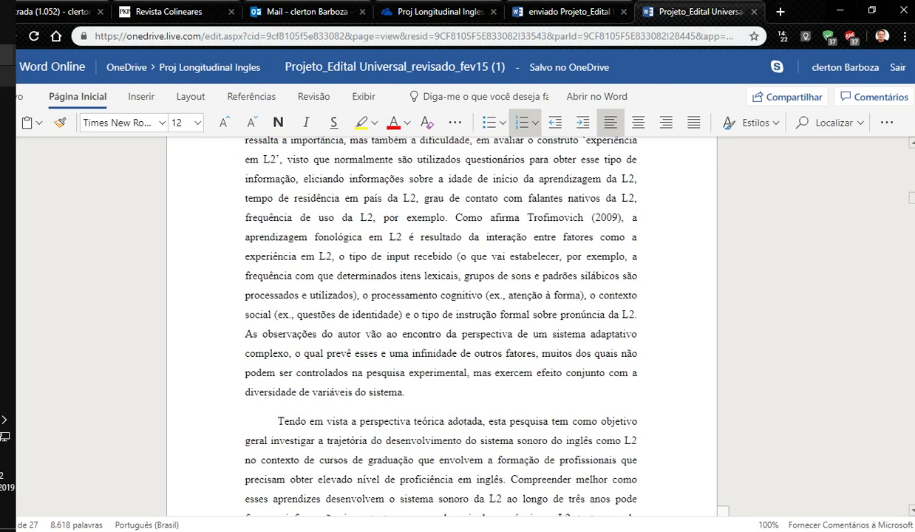
Open youtube.com in a new browser tab and go to the signed-in account's own channel.
mouse_move(8, 55)
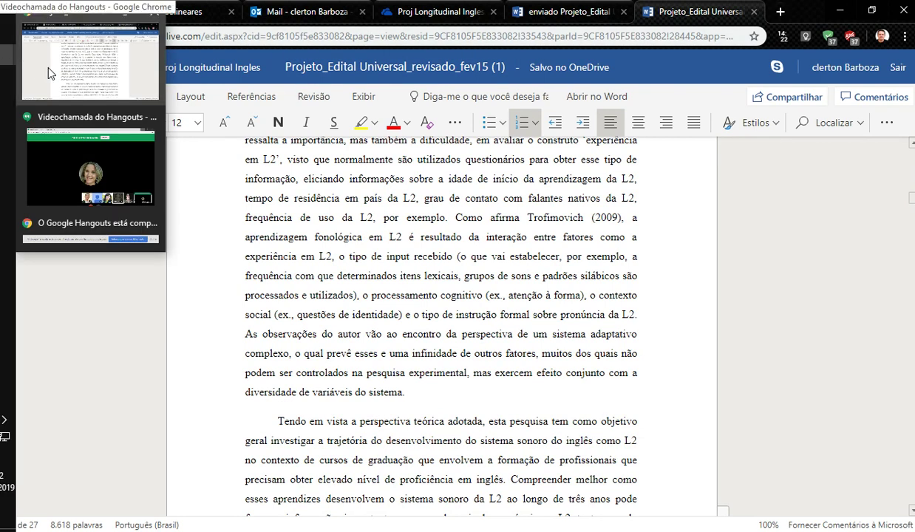
click(781, 12)
text(youtube.com)
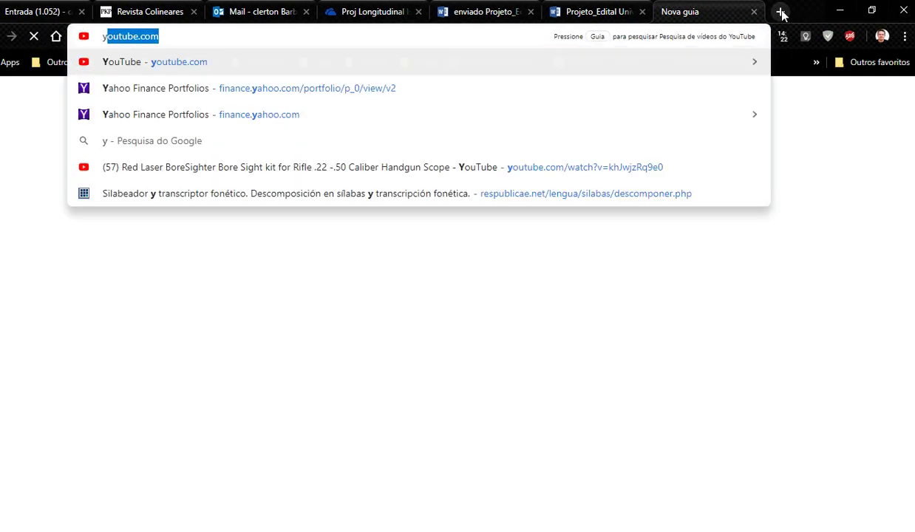
key(Return)
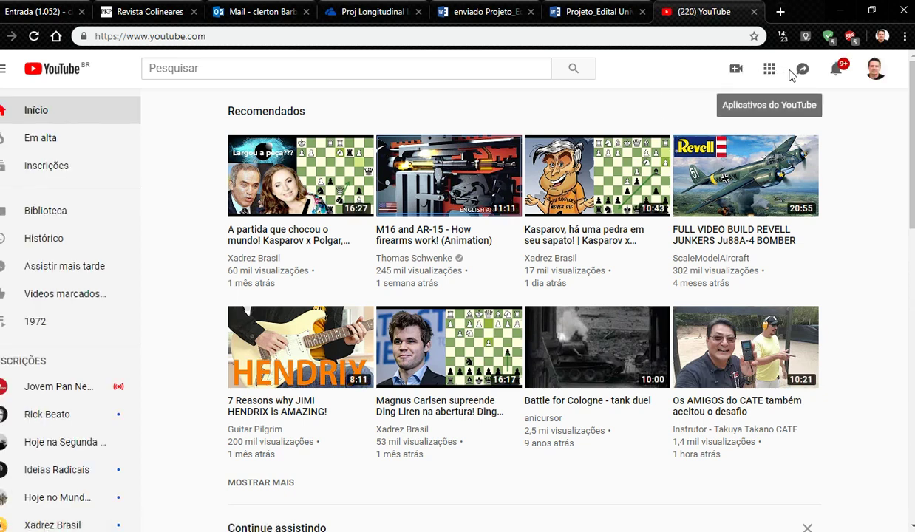
click(875, 70)
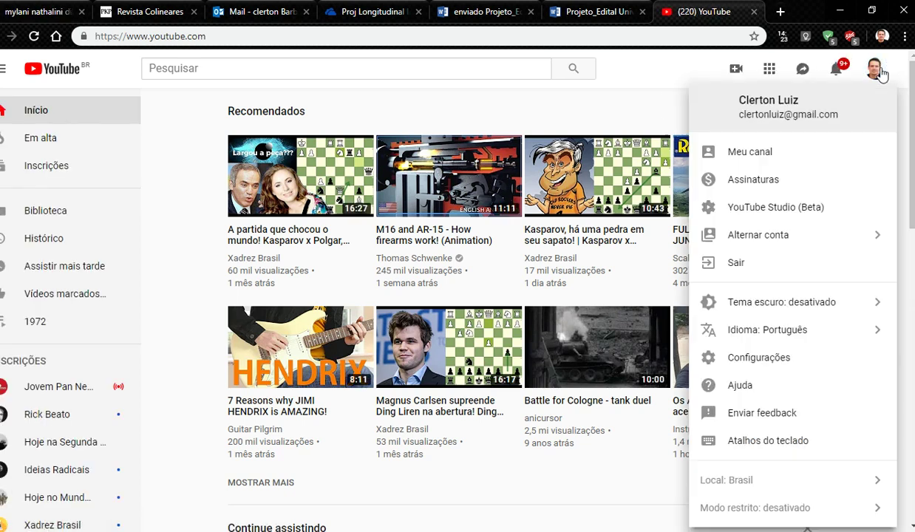
click(738, 152)
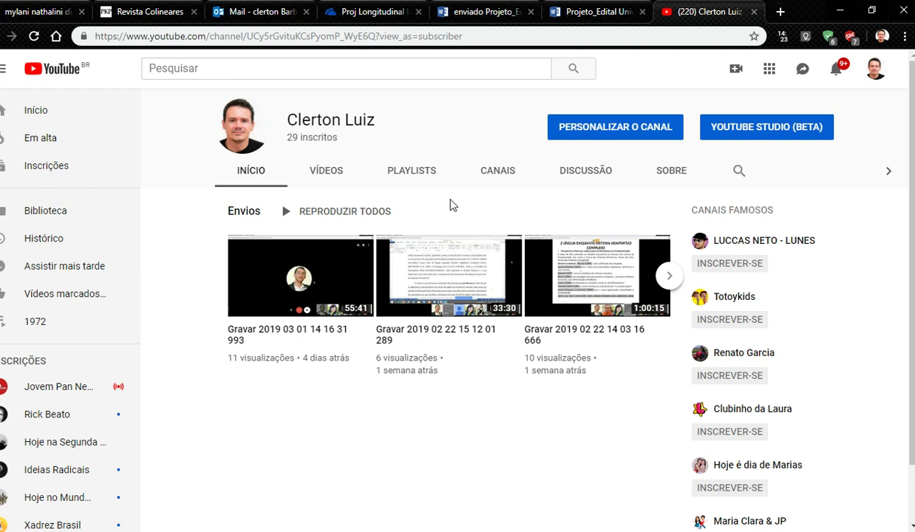
Browse all of the channel's uploaded videos down to the oldest and open O básico do Praat II.
click(330, 177)
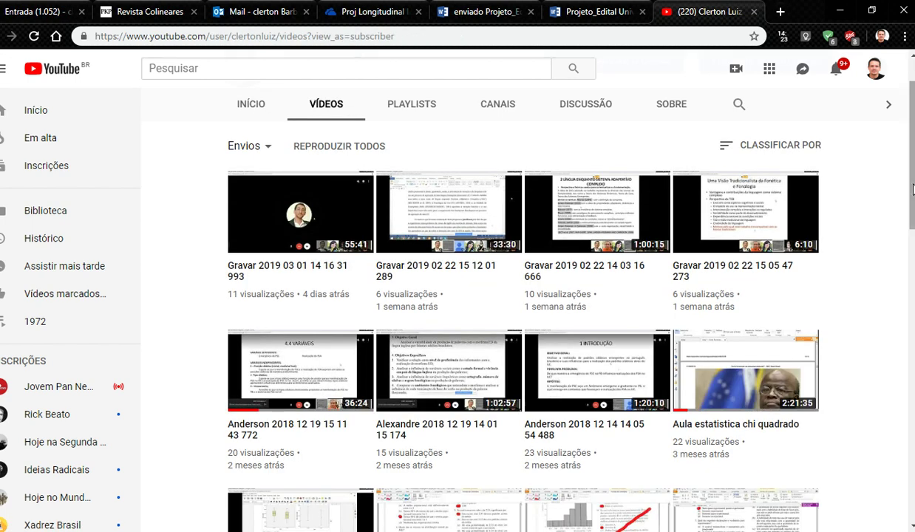
drag(913, 189, 912, 468)
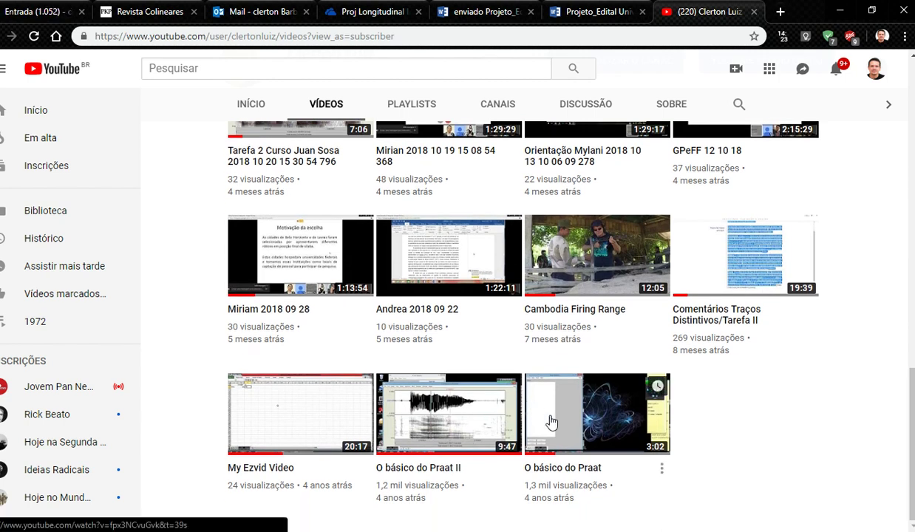
click(425, 430)
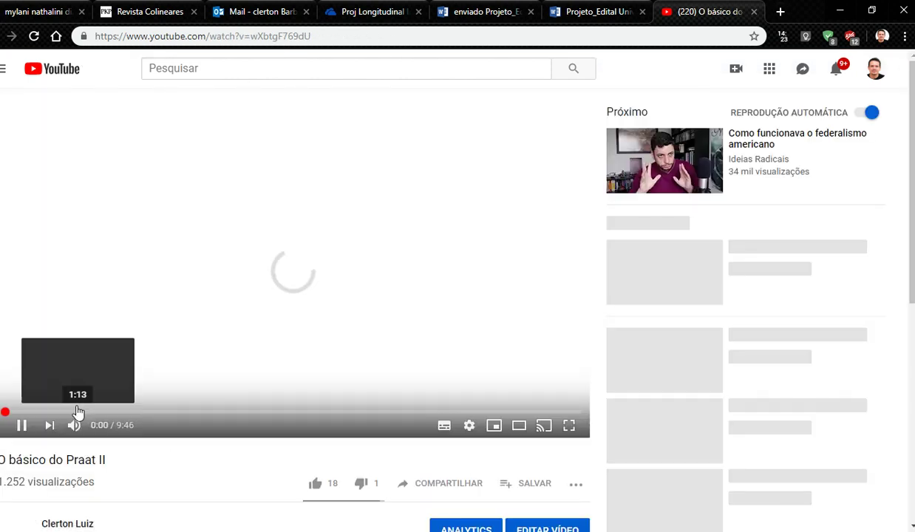
Skip forward through the O básico do Praat II video in several jumps and pause it at about 6:38.
click(77, 414)
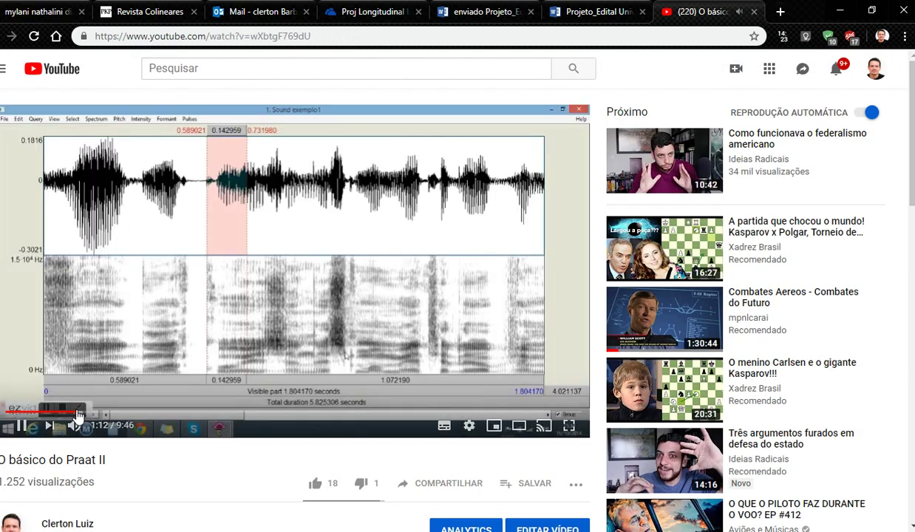
drag(76, 415, 130, 420)
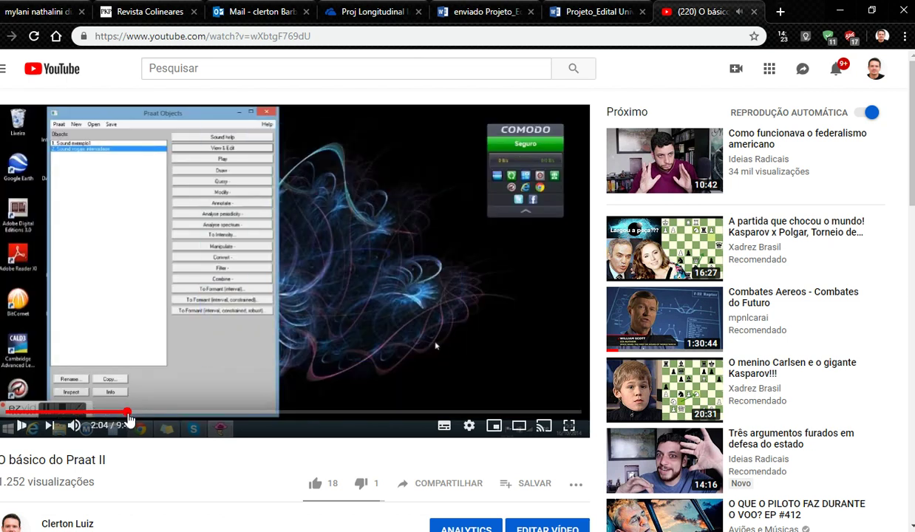
click(190, 421)
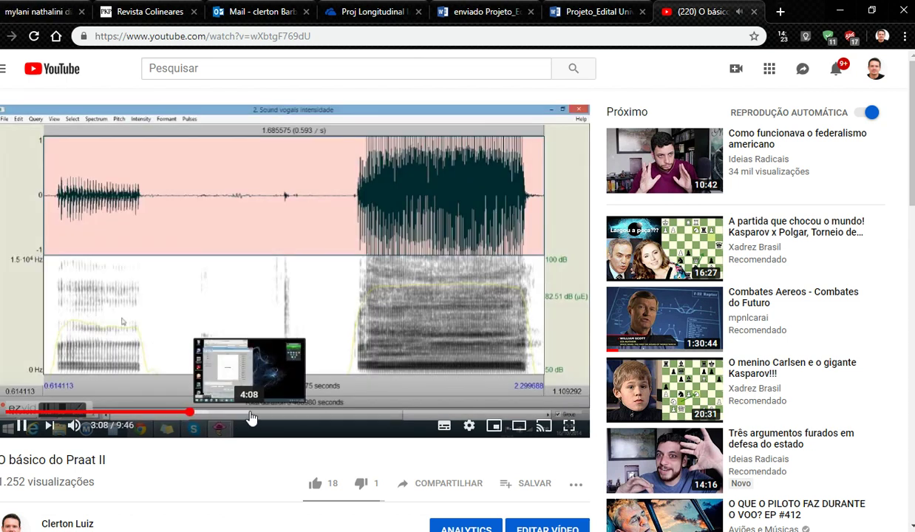
click(251, 419)
click(292, 419)
click(306, 419)
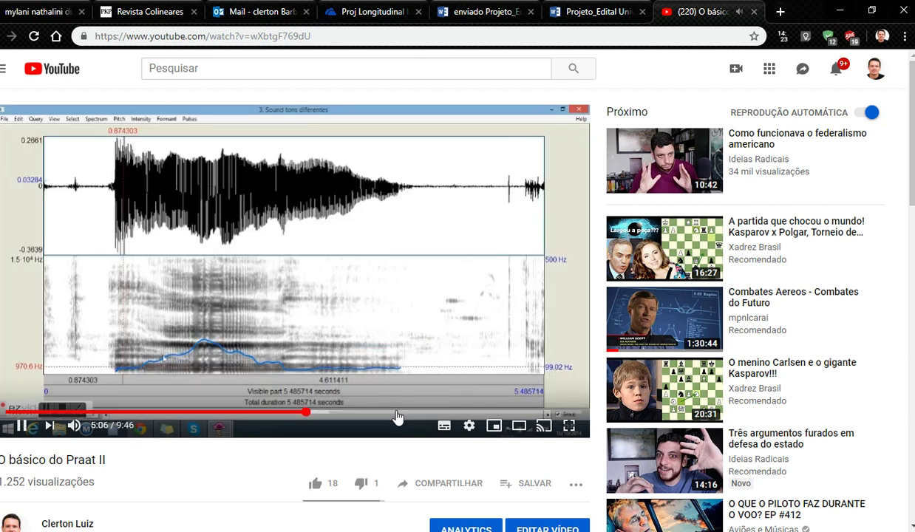
click(395, 419)
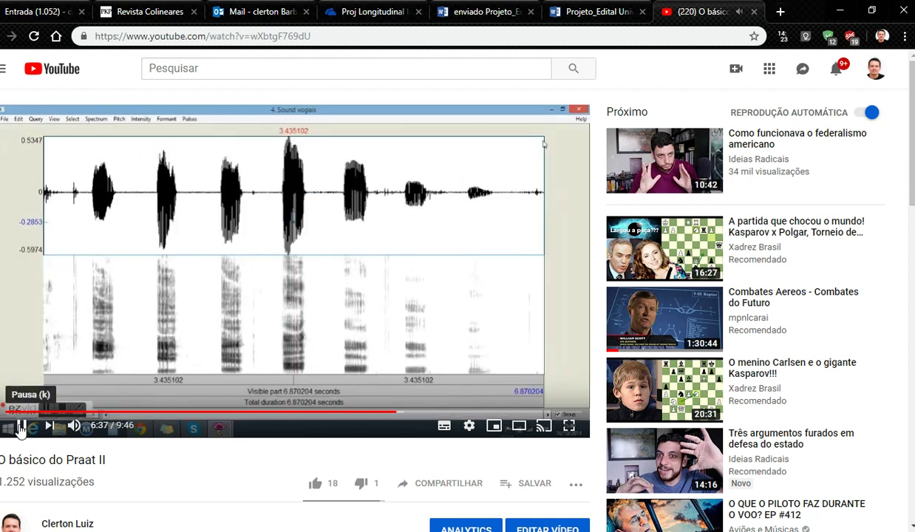
click(20, 426)
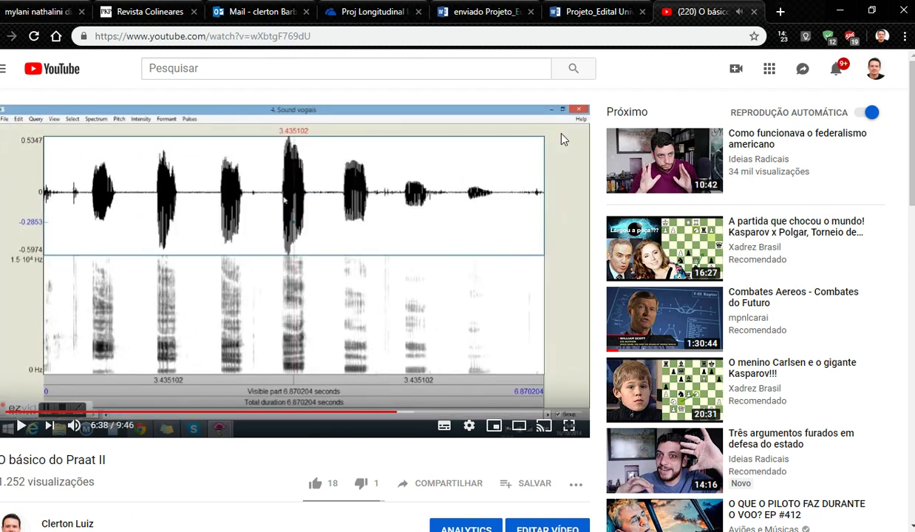
Return to the channel's list of uploaded videos and open O básico do Praat.
click(601, 9)
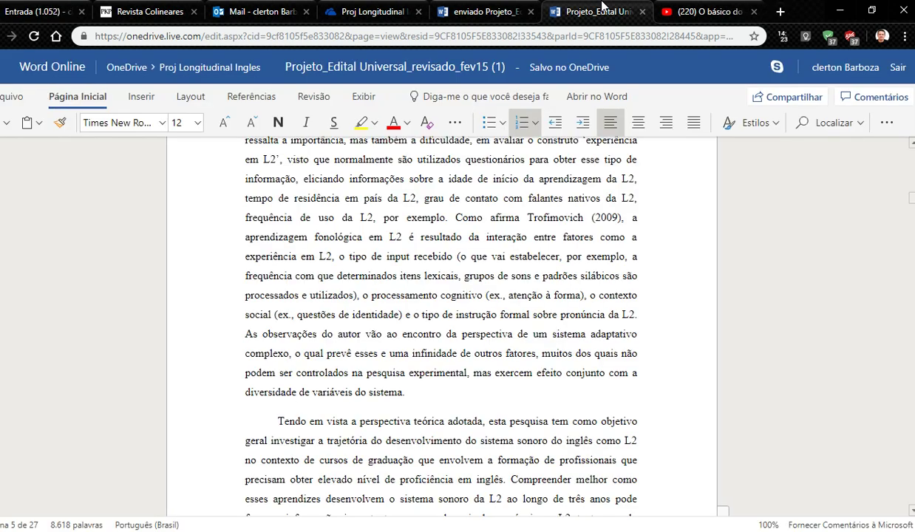
click(708, 10)
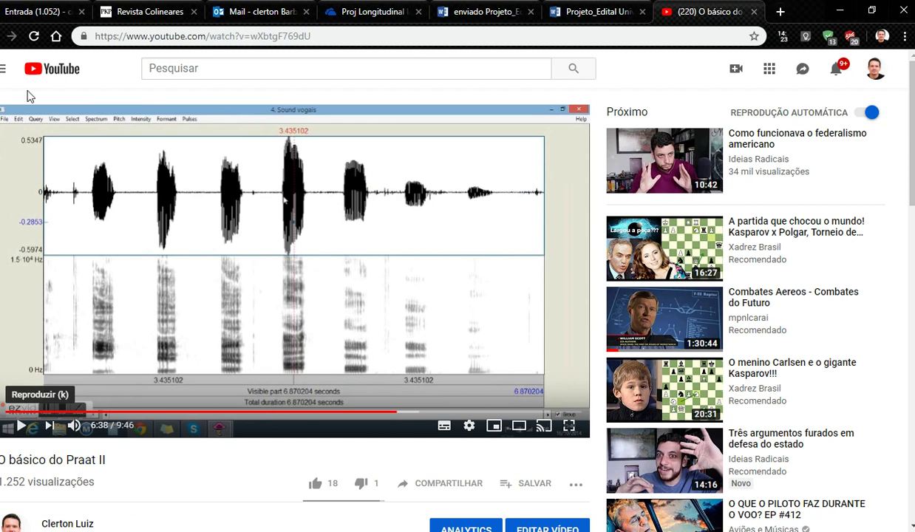
click(11, 35)
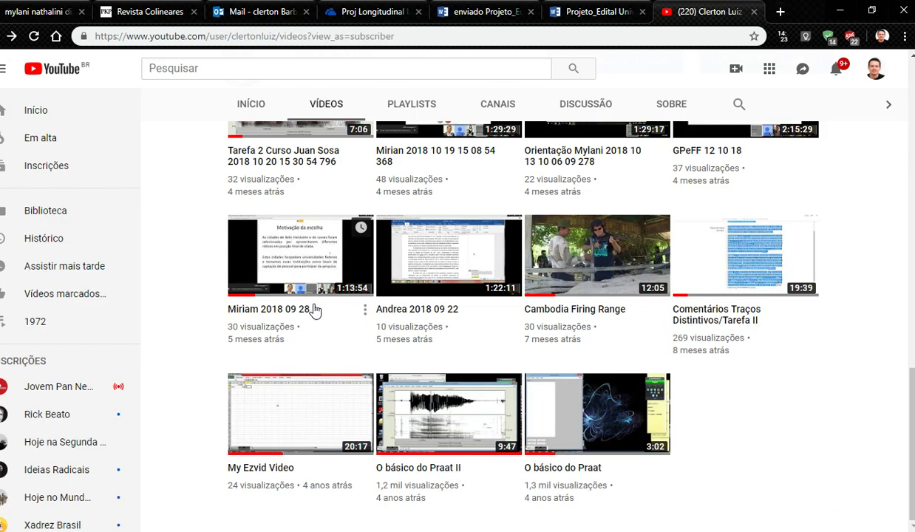
click(581, 441)
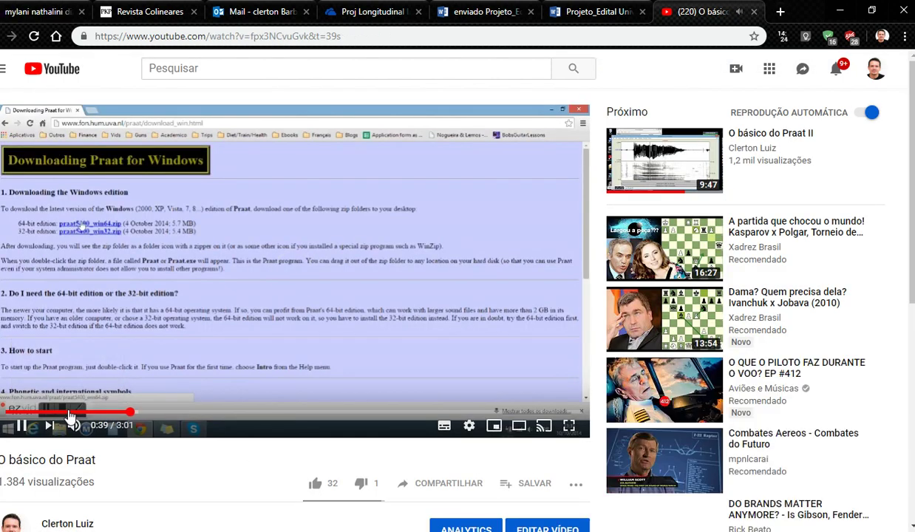
Skip forward through the O básico do Praat video in several jumps and pause it at about 2:54.
click(190, 414)
click(307, 414)
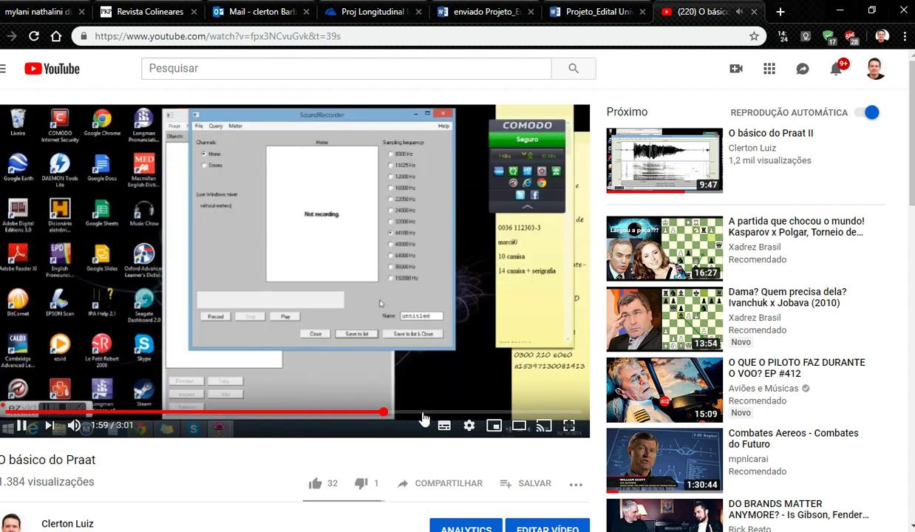
click(440, 414)
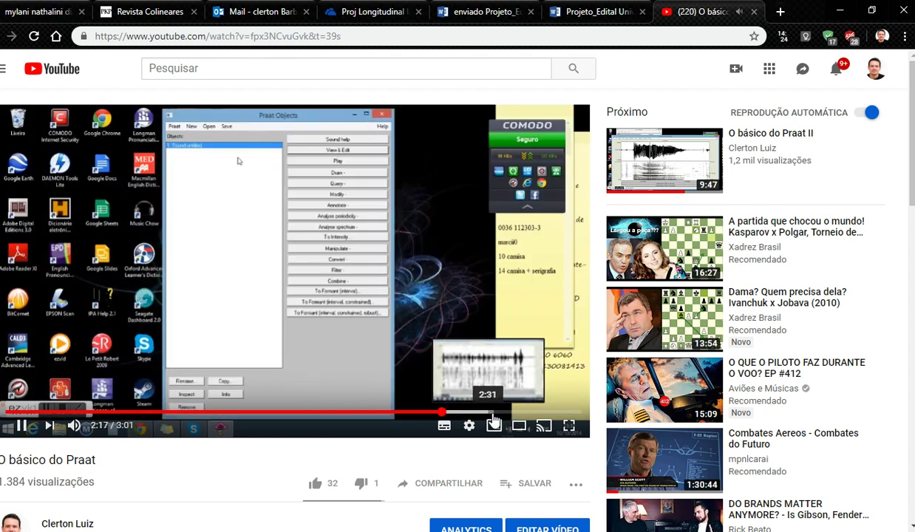
click(493, 414)
click(551, 415)
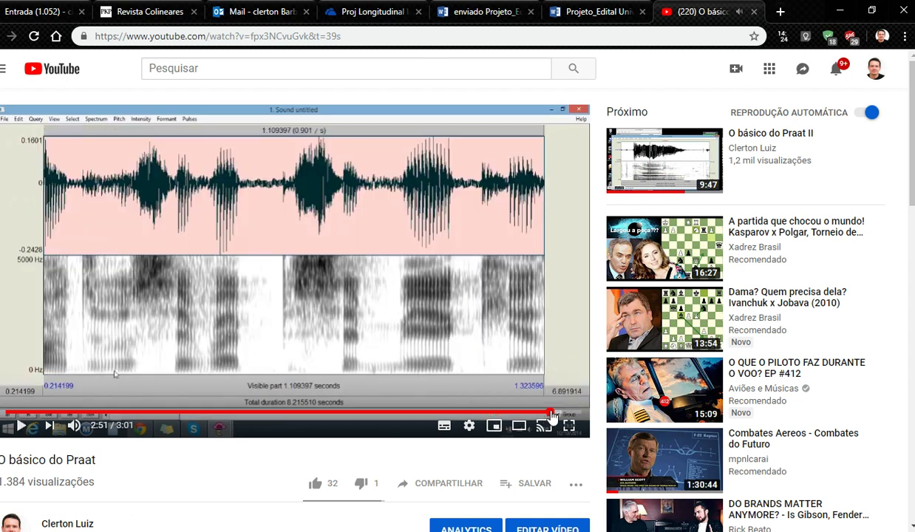
click(20, 427)
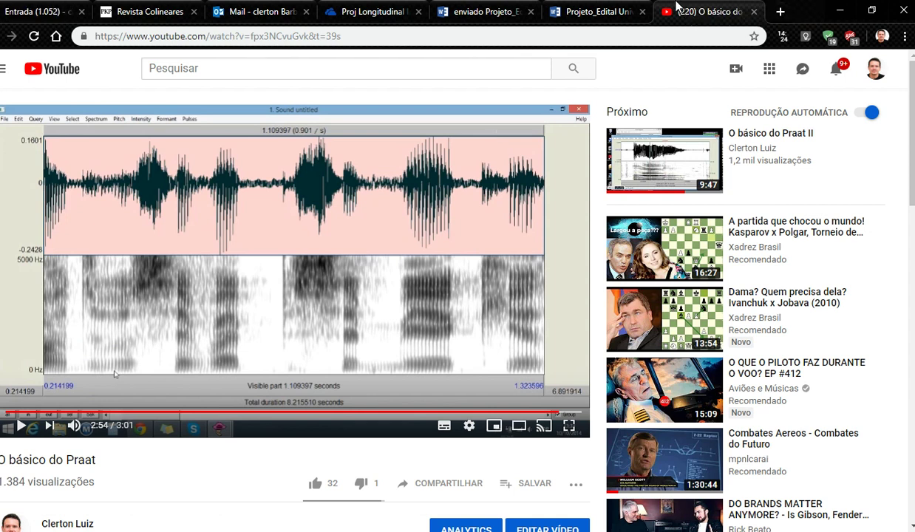
click(625, 8)
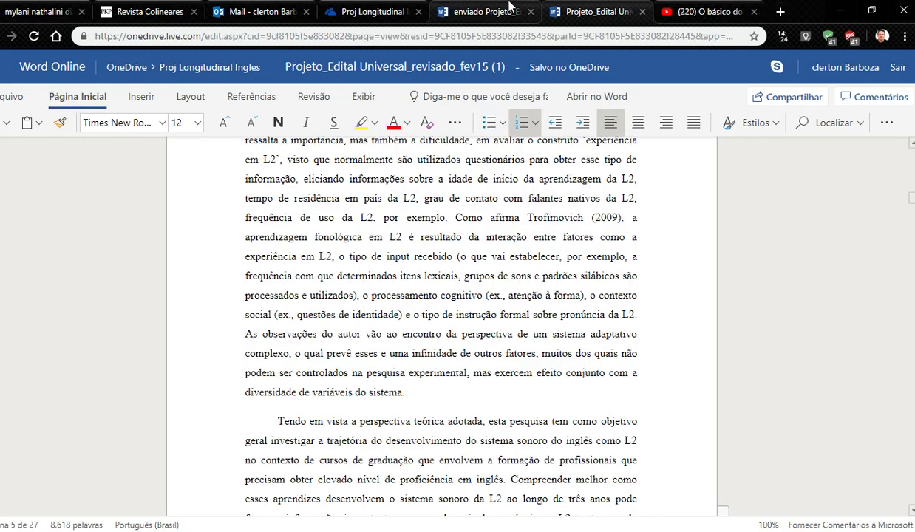
click(481, 11)
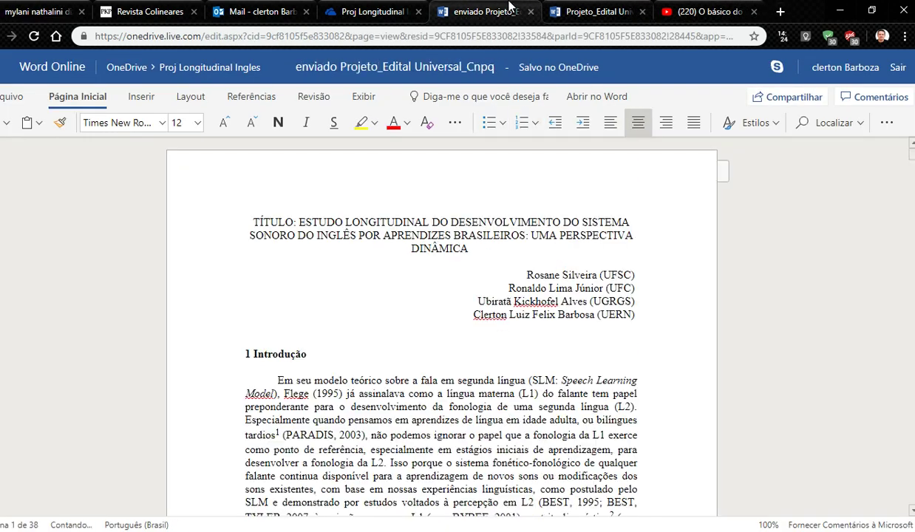
click(698, 9)
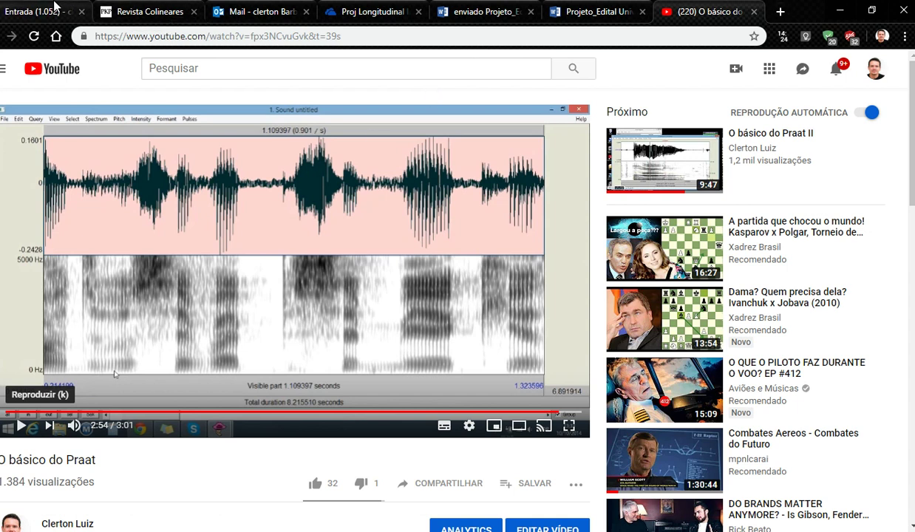
click(54, 5)
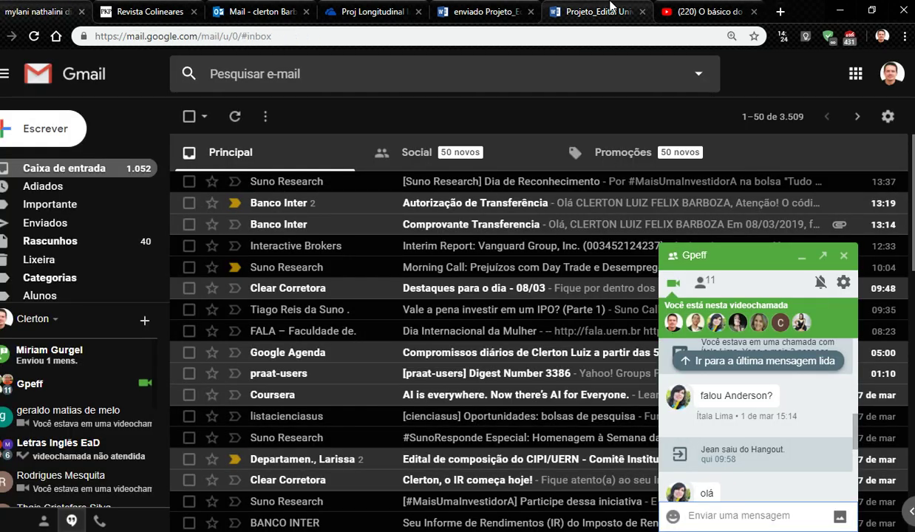
click(695, 6)
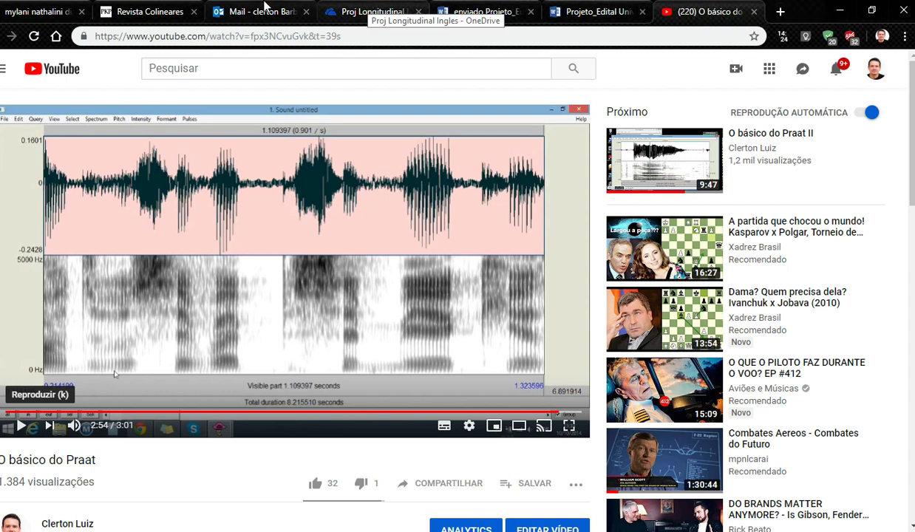
Switch to the project's OneDrive folder and open the workbook Livro1-DESKTOP-S0ME55D.xlsx from Gravações Semestrais.
click(361, 9)
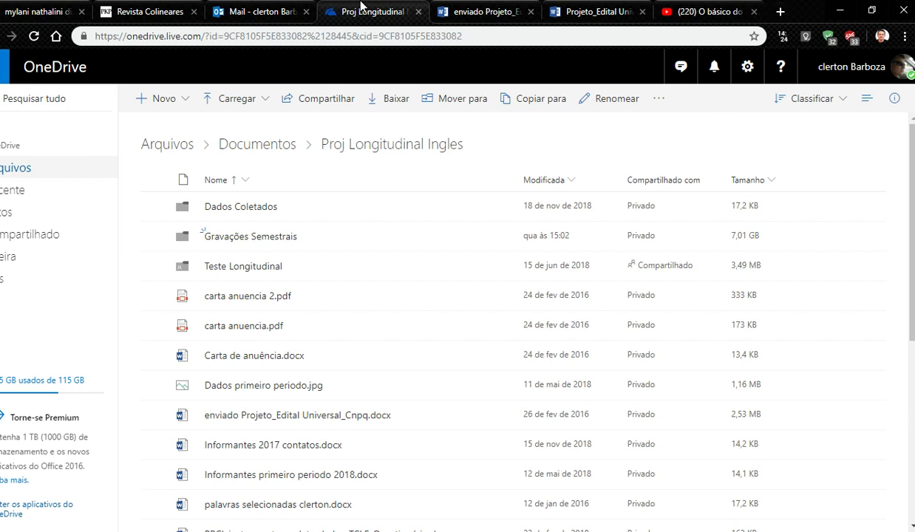
click(286, 237)
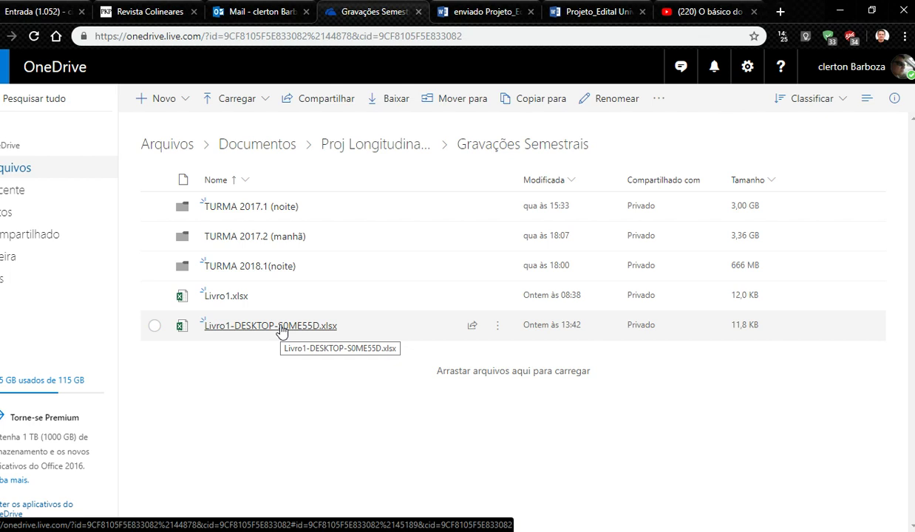
click(280, 330)
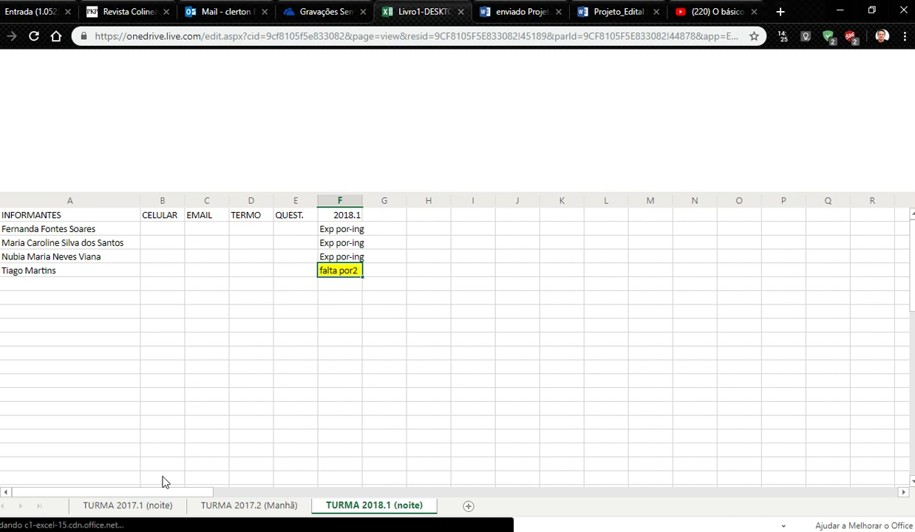
Examine the informants and their recordings per semester in the TURMA 2017.1 (noite), TURMA 2017.2 (Manhã) and TURMA 2018.1 (noite) sheets.
click(132, 510)
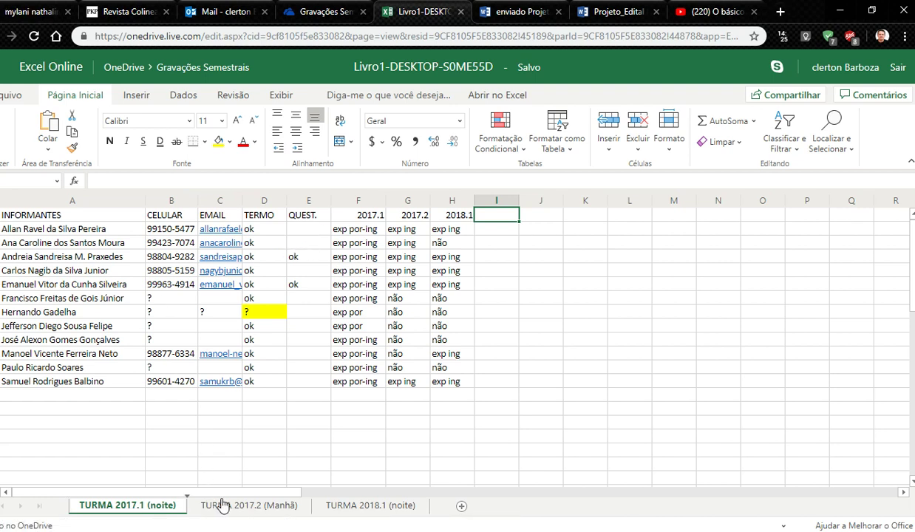
click(244, 507)
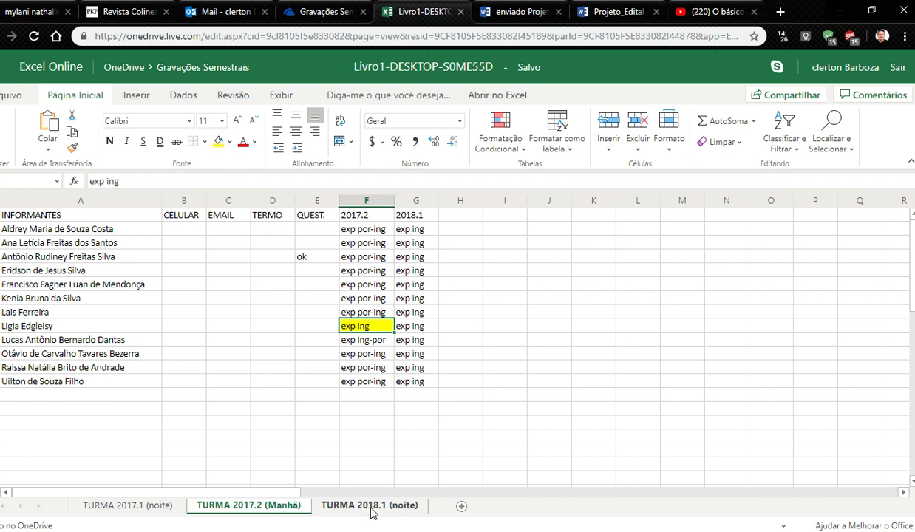
click(372, 507)
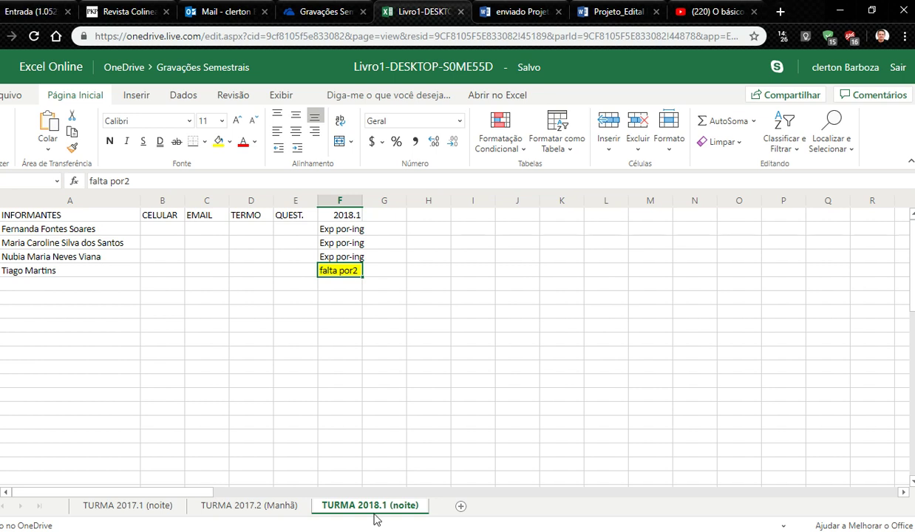
Add a new sheet after TURMA 2018.1 (noite) and rename it TURMA 2018.2 (manhã).
click(460, 506)
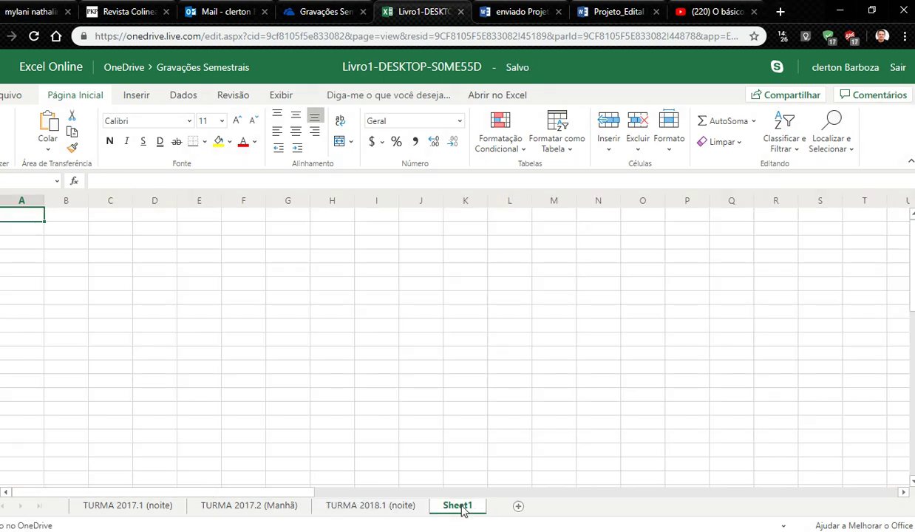
right_click(459, 508)
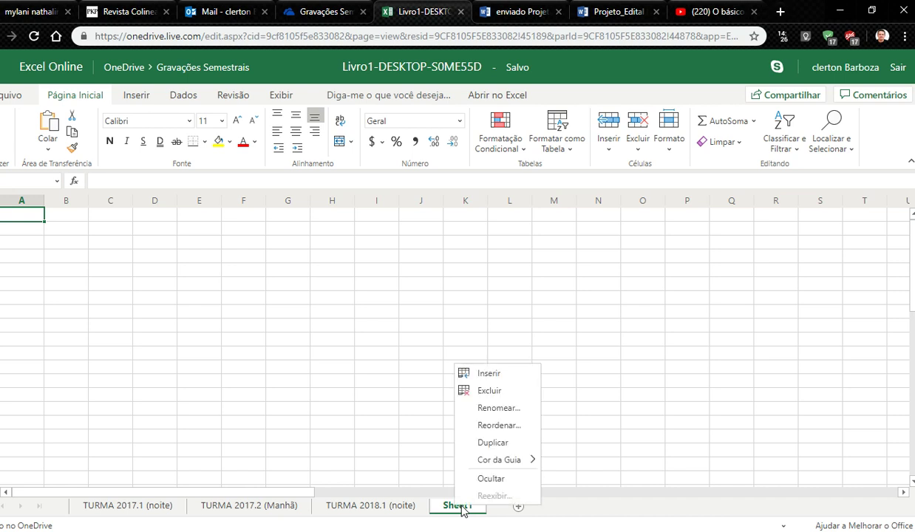
click(525, 410)
text(TURM)
text(2)
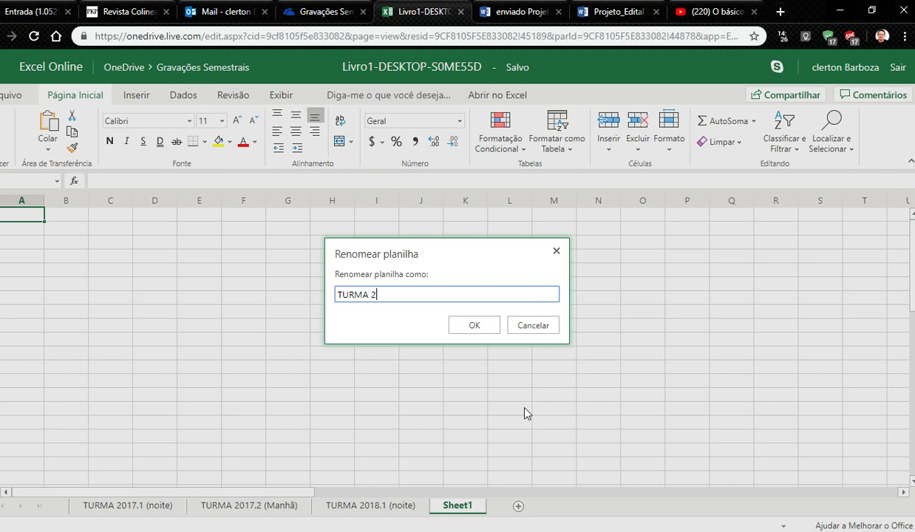
text(018.2 (manhã))
click(469, 326)
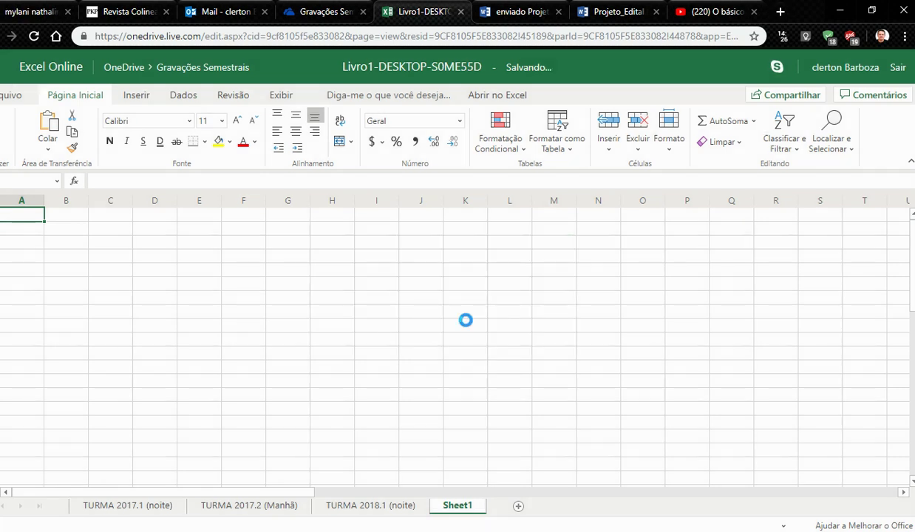
Go through all four class sheets in order, from TURMA 2017.1 (noite) to TURMA 2018.2 (manhã), comparing their recording records.
click(158, 510)
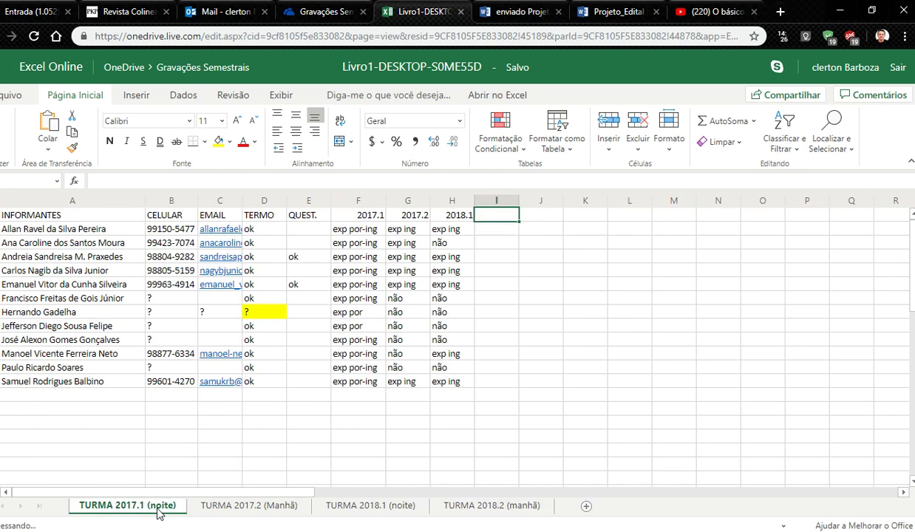
click(240, 509)
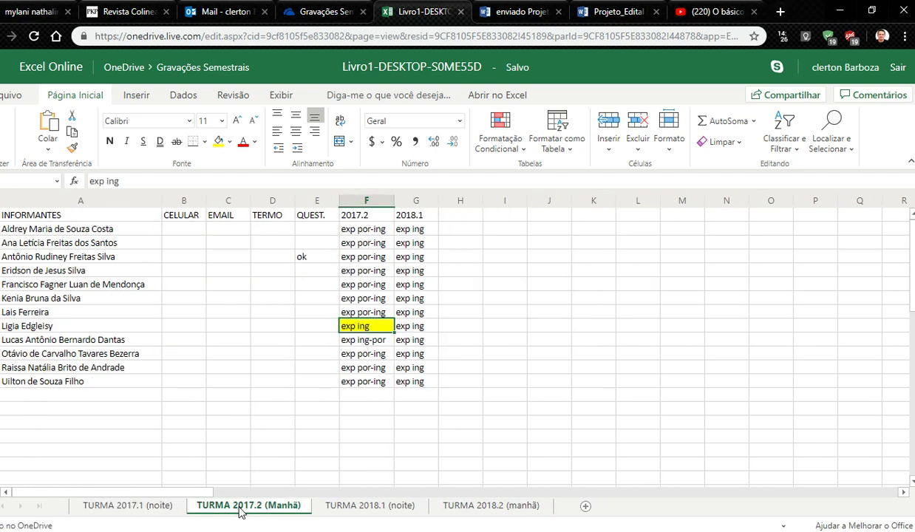
click(348, 510)
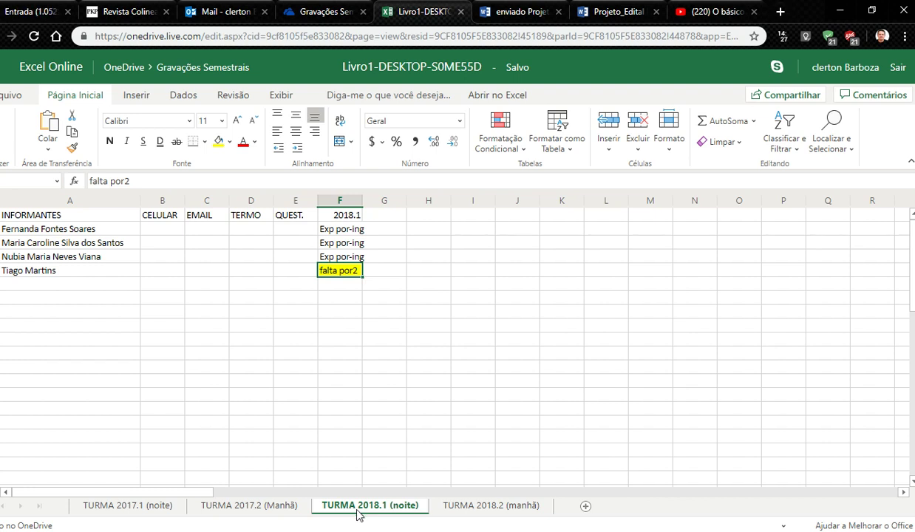
click(470, 510)
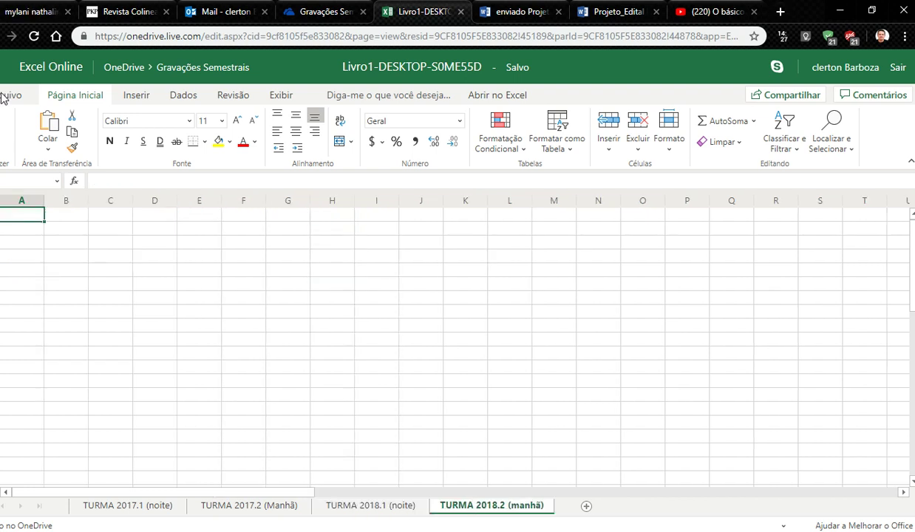
Switch to the Hangouts video call window to view the participants, enlarge it to full size, and minimize it to return to the workbook.
mouse_move(8, 85)
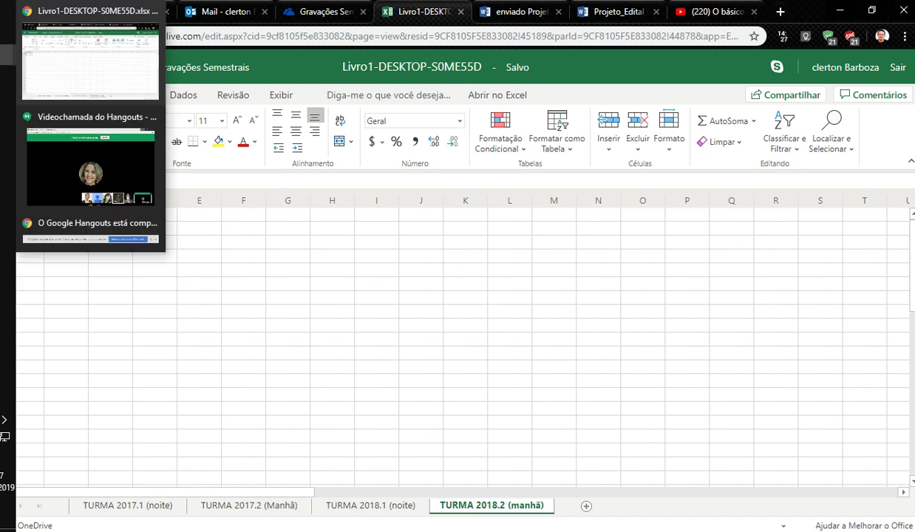
click(71, 153)
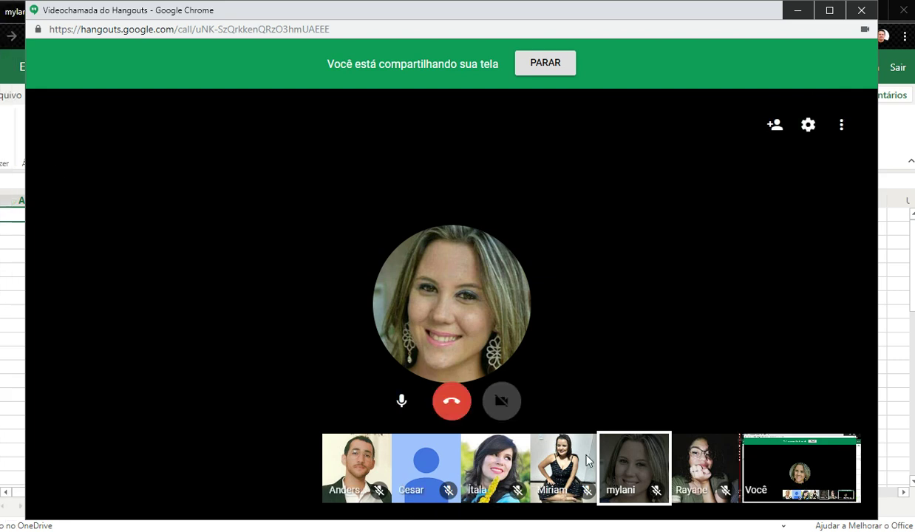
click(830, 10)
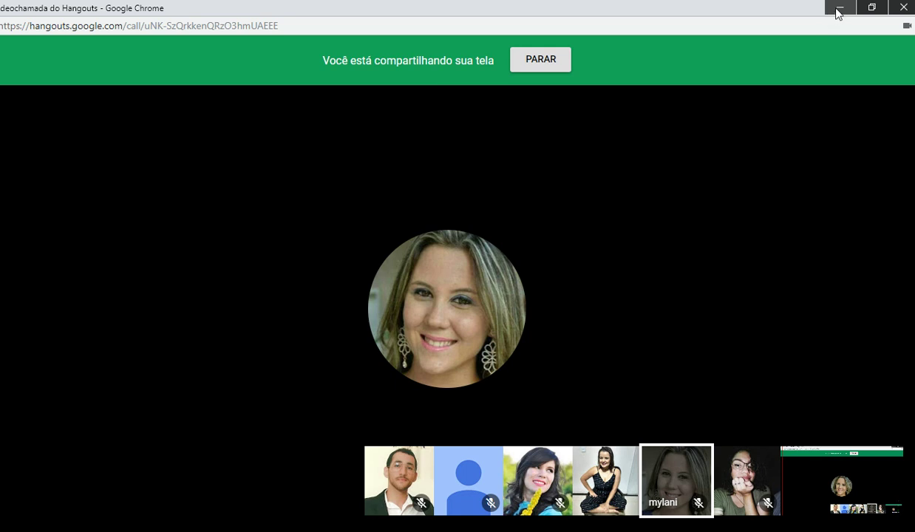
click(838, 9)
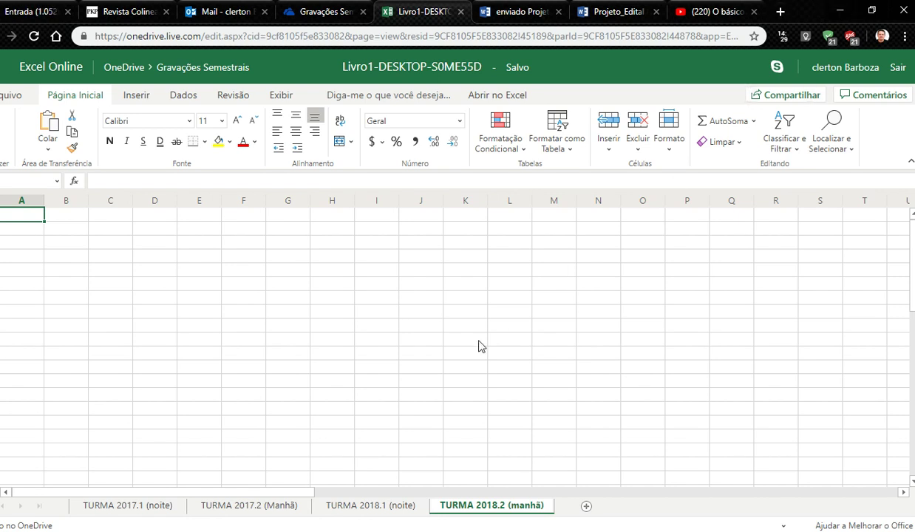
Recheck the 2018.1 recordings in the TURMA 2018.1 (noite) sheet and return to the TURMA 2017.1 (noite) informants.
click(353, 508)
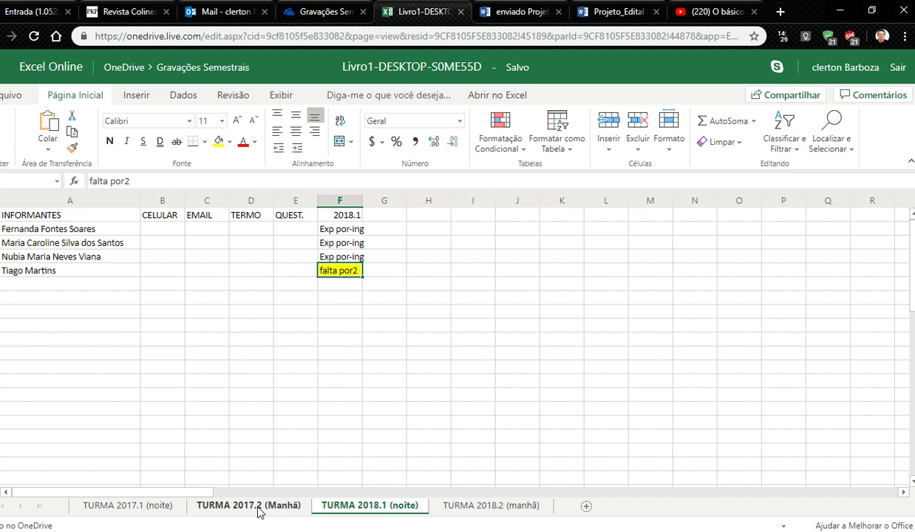
click(386, 234)
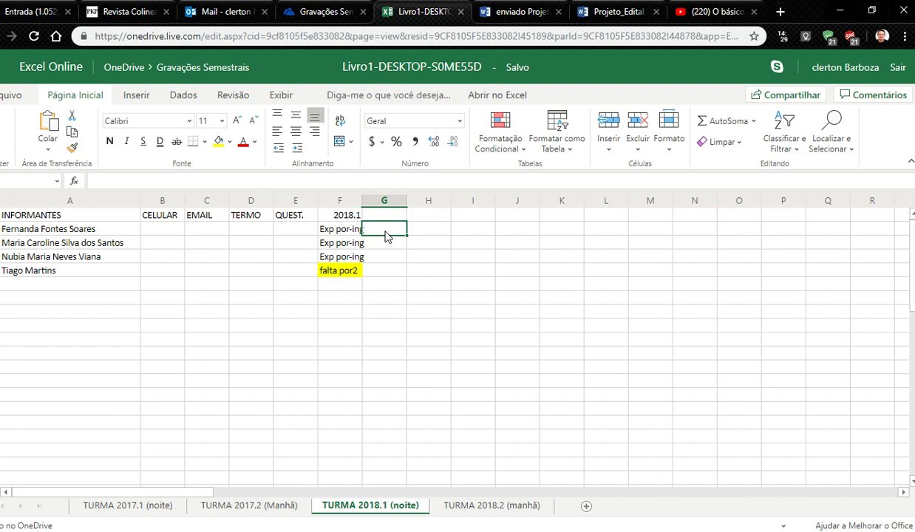
click(256, 510)
click(343, 507)
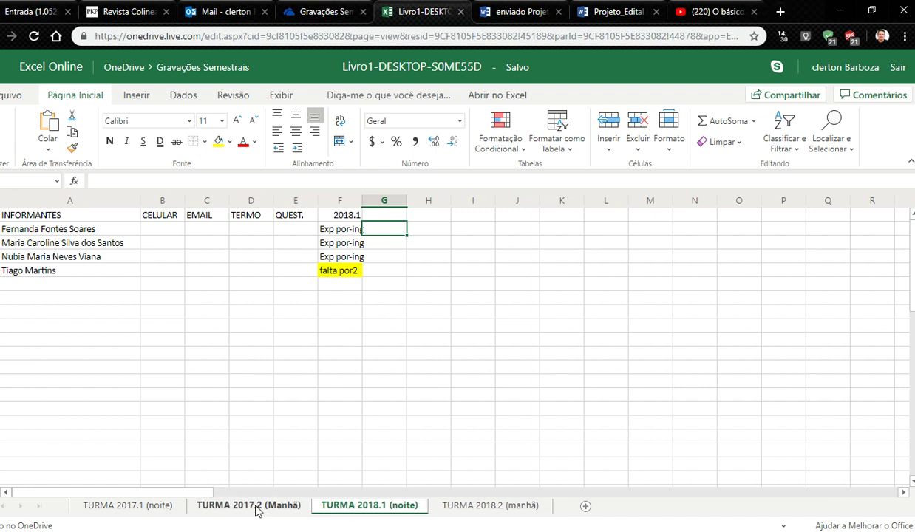
click(158, 511)
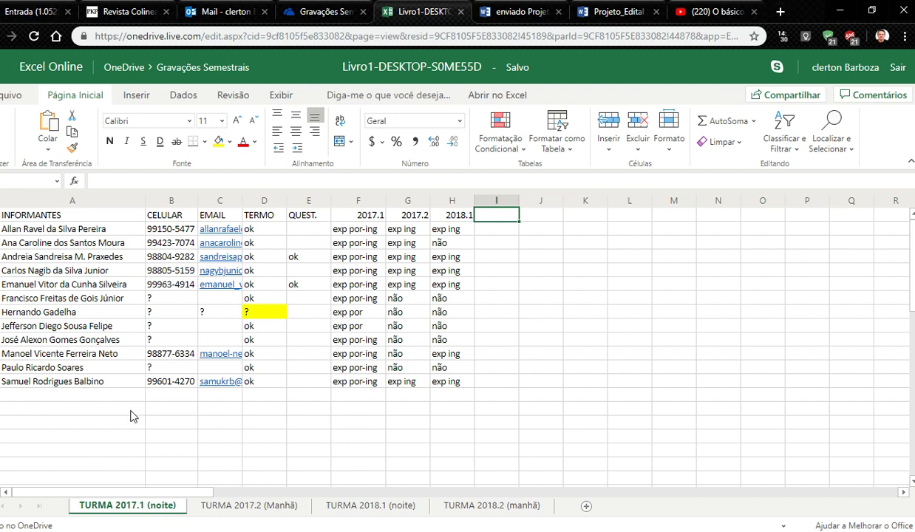
Below the informant list in TURMA 2017.1 (noite), enter a first name in column B and the note praat in column C.
click(176, 416)
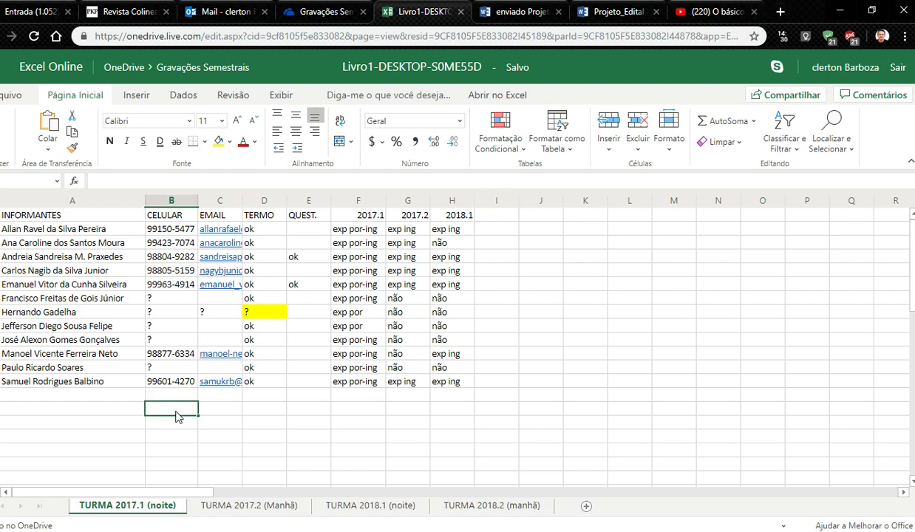
text(andre)
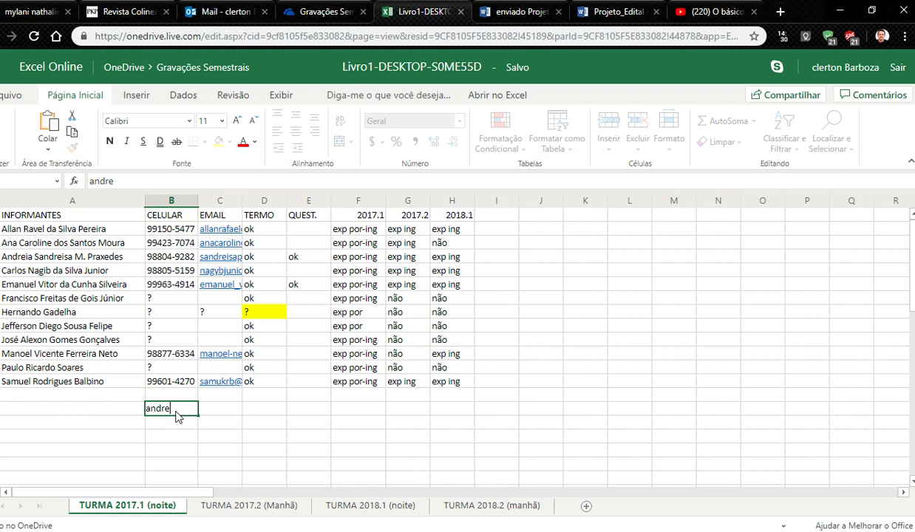
text(ia)
key(Tab)
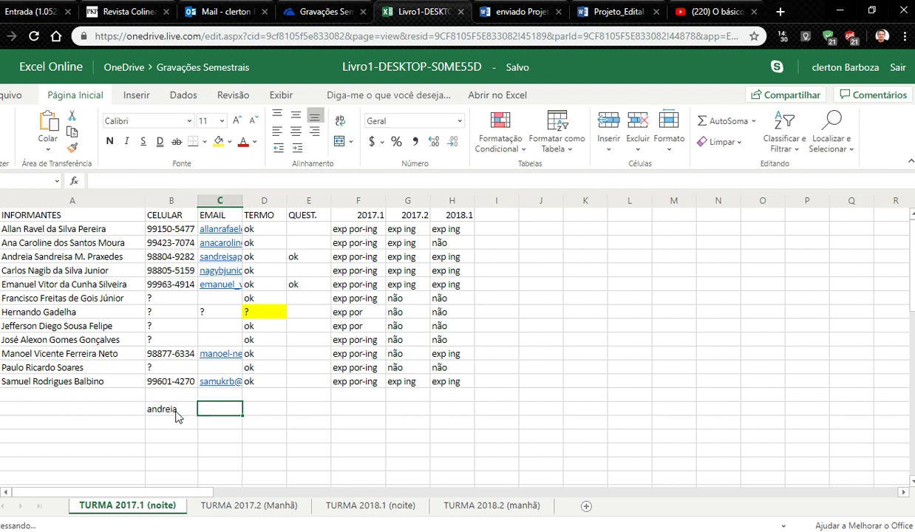
text(proo)
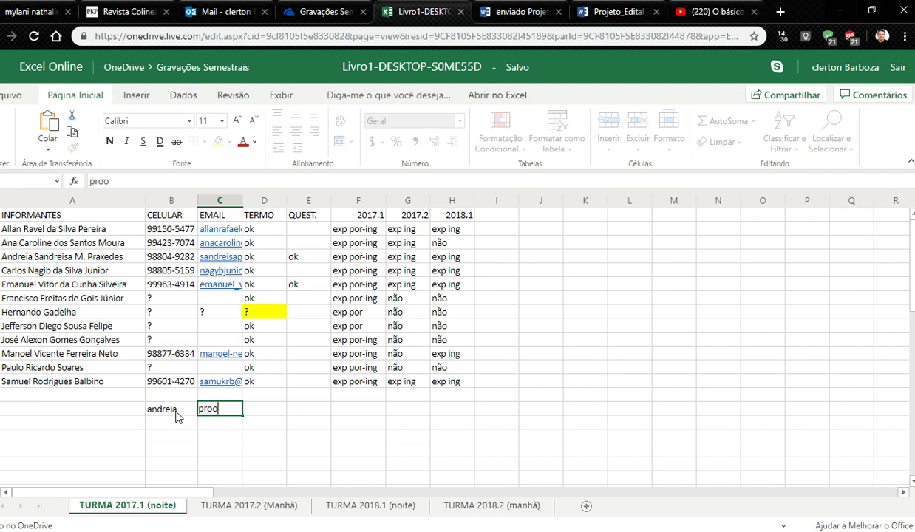
key(BackSpace)
text(aat)
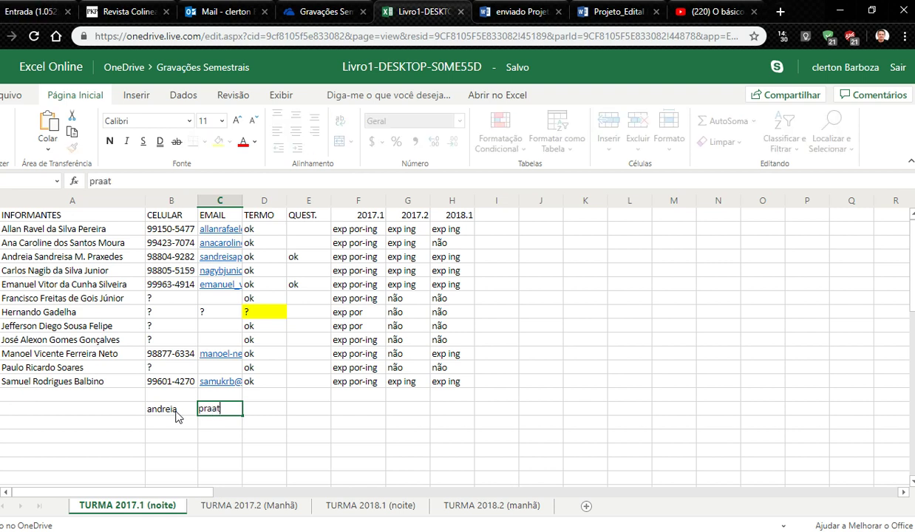
key(Return)
Replace the praat note beside the first name with textgird pronto.
click(176, 418)
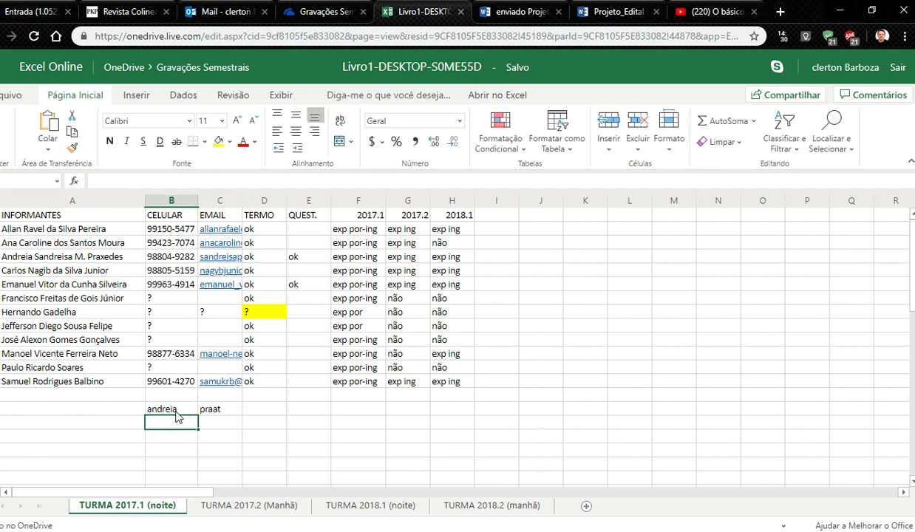
click(176, 412)
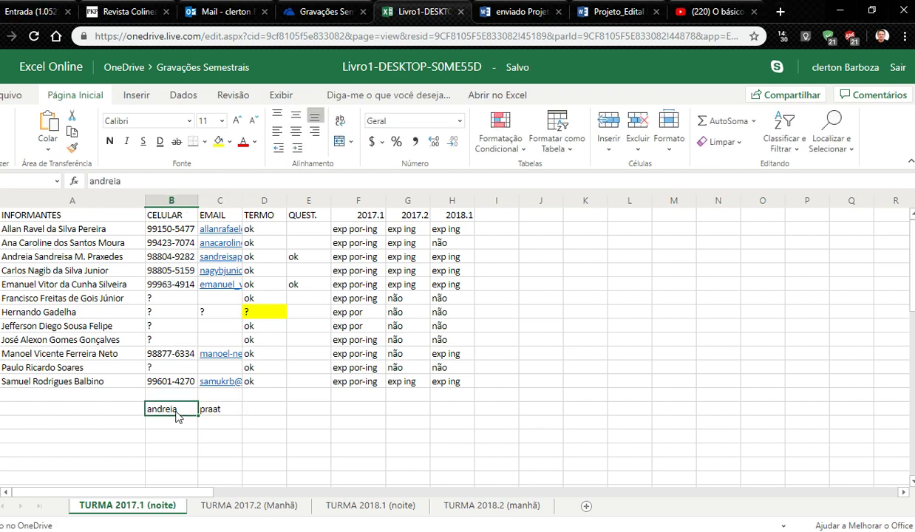
key(Right)
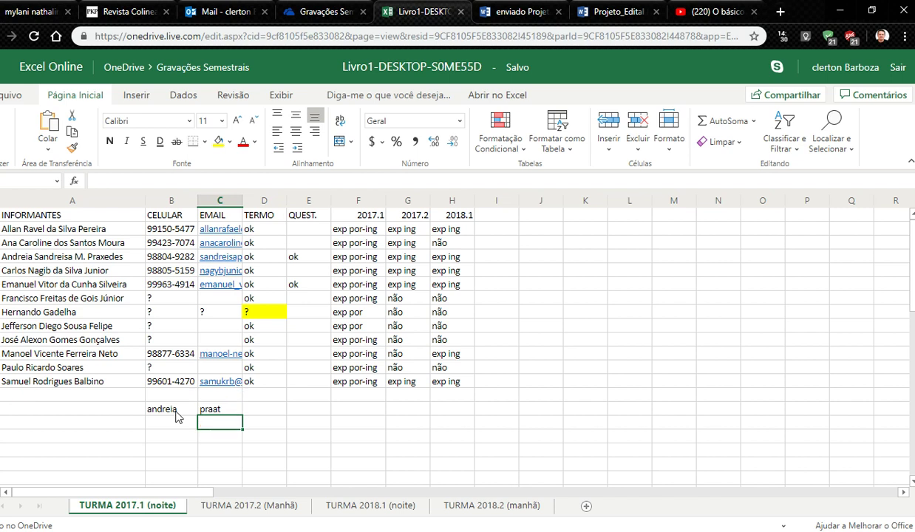
click(176, 419)
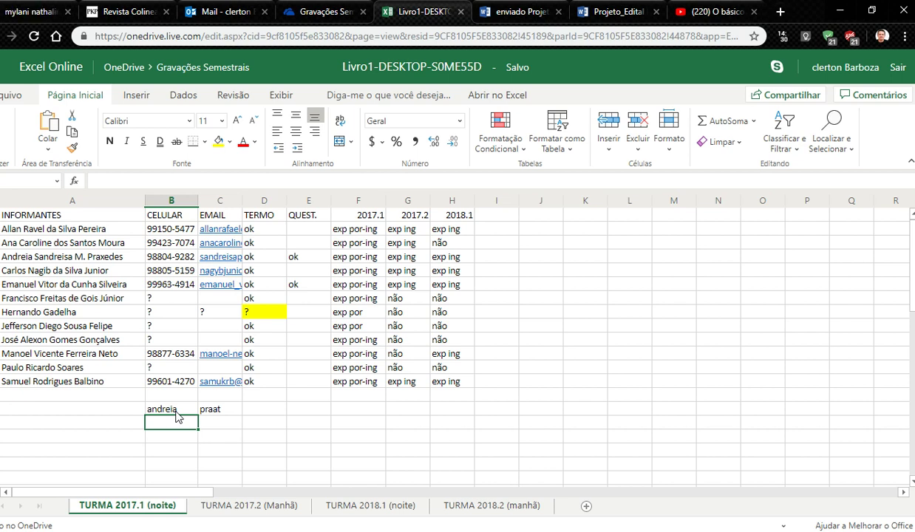
key(Up)
key(Right)
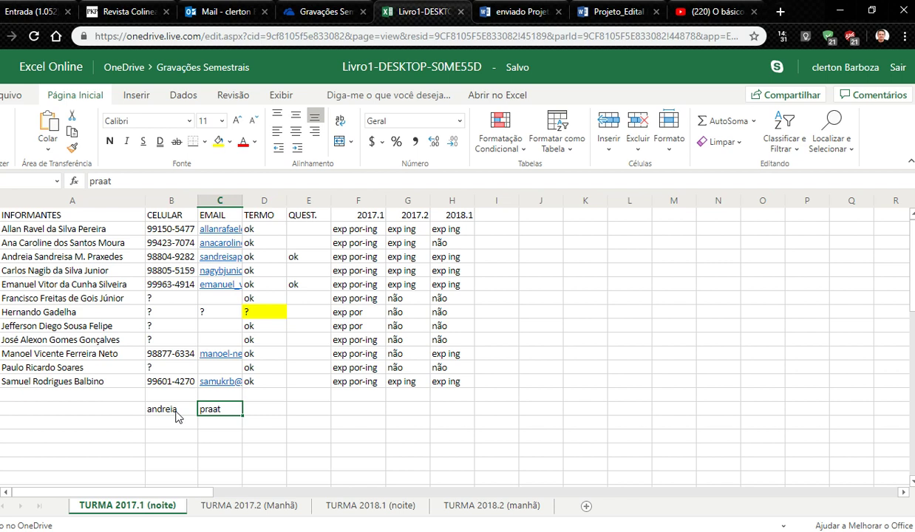
text(text)
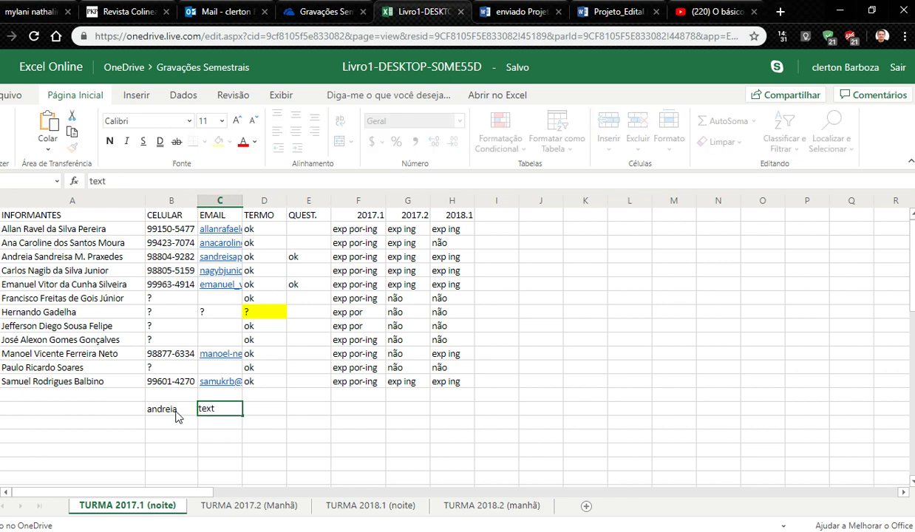
text(gird pronto)
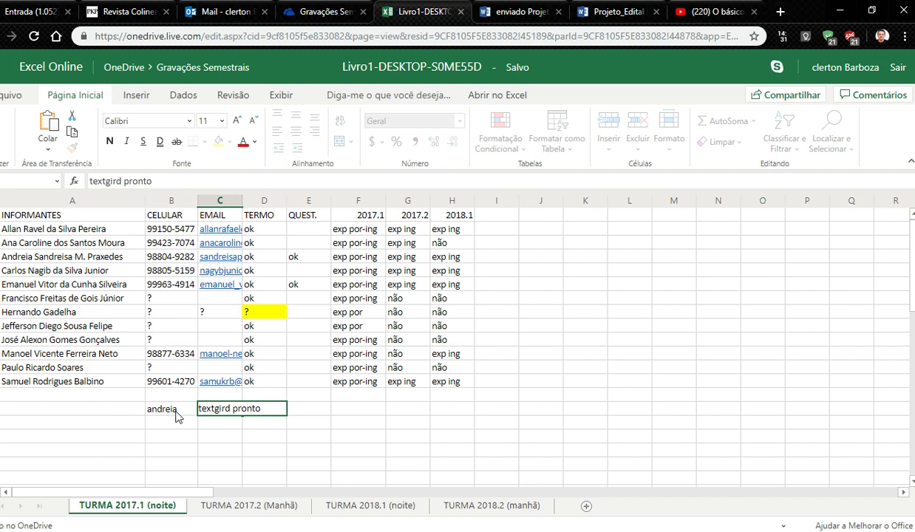
key(Return)
Add a second first name in the next row of column B, with the note textgrid pronto in column C.
click(176, 416)
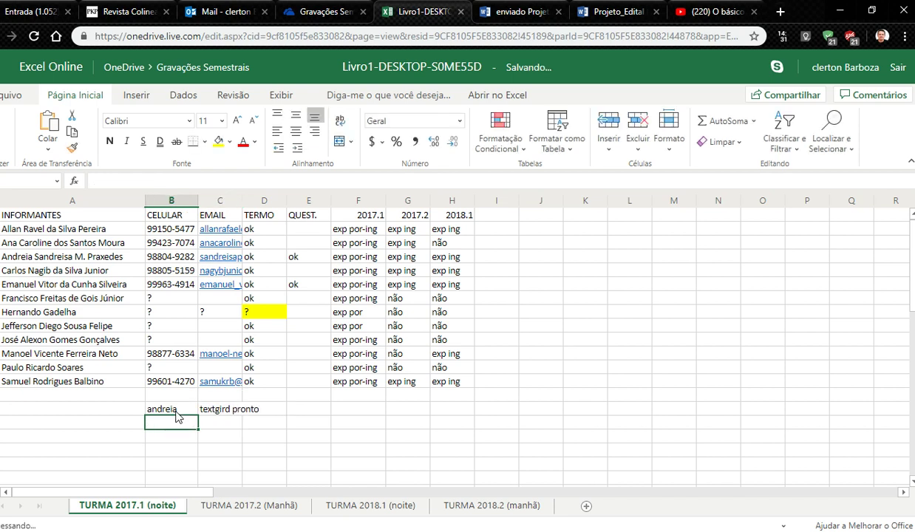
text(carlos)
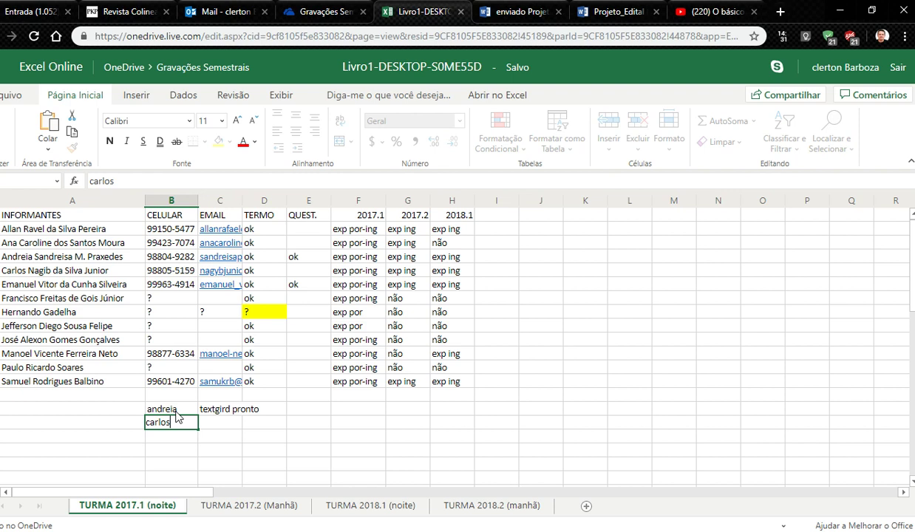
key(Tab)
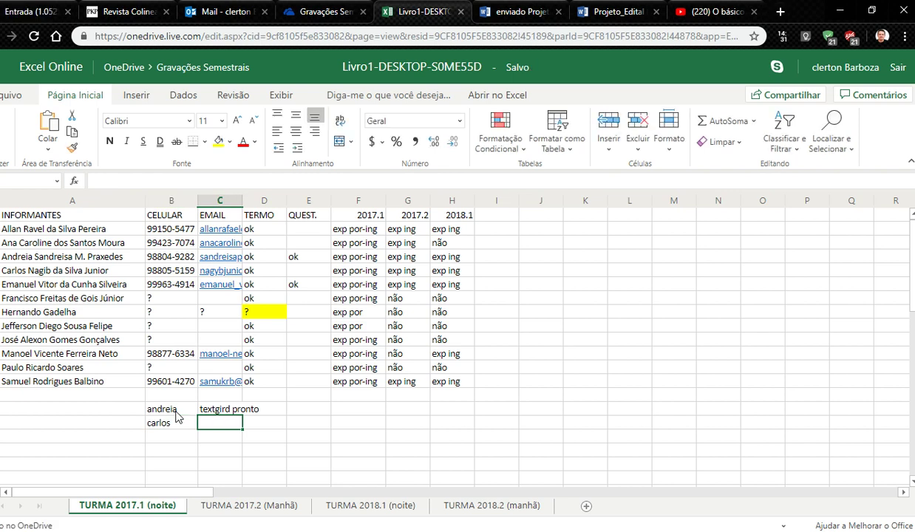
text(textgrid pronto)
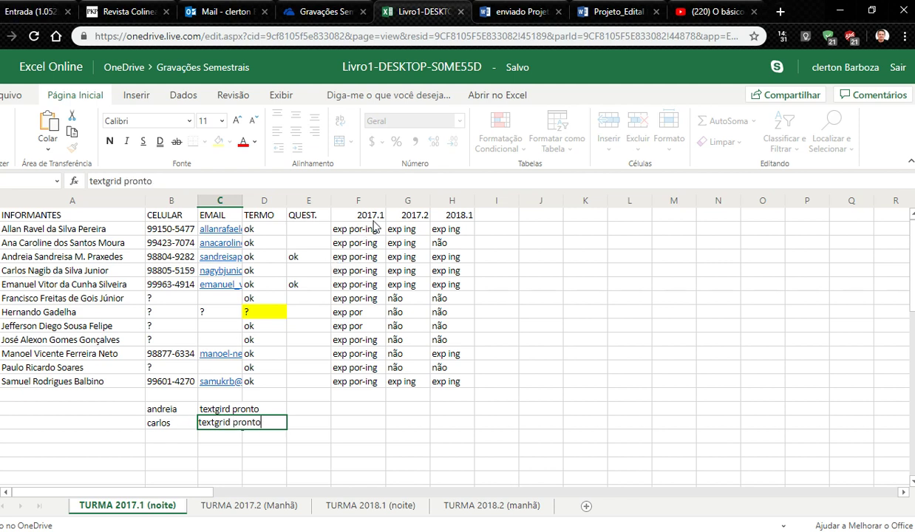
click(213, 440)
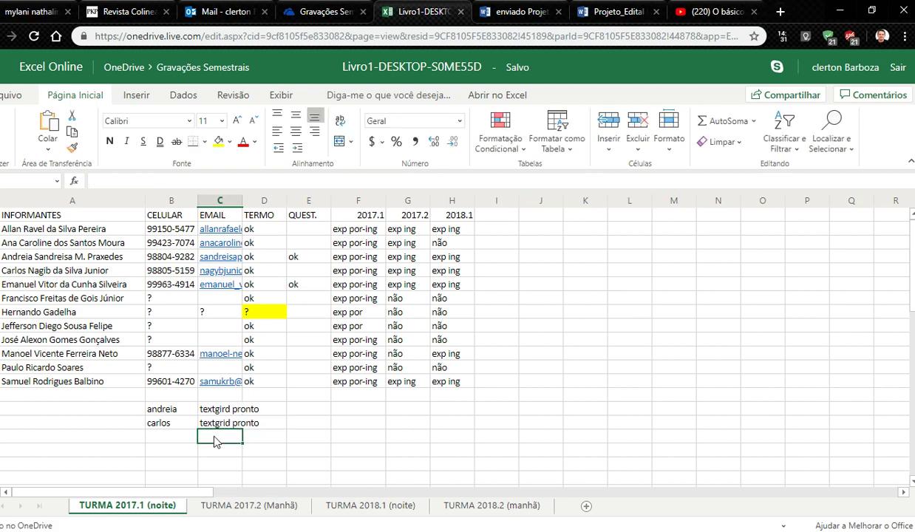
Append pb to the end of both notes in column C beside the two first names.
click(219, 406)
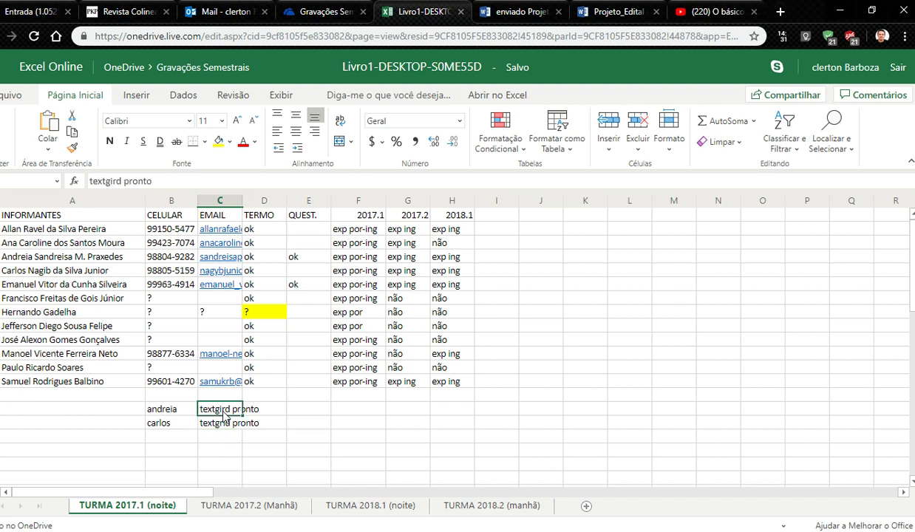
click(230, 181)
text(pb)
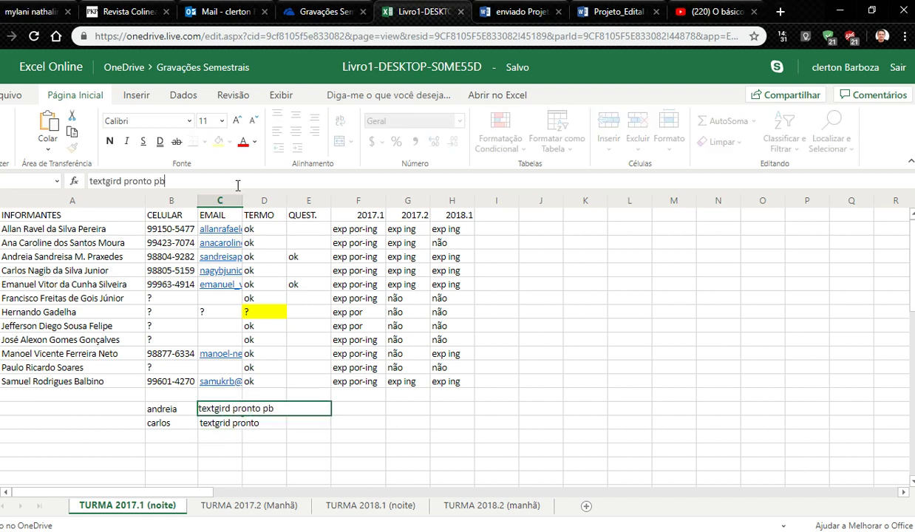
click(215, 425)
click(238, 181)
text(pb)
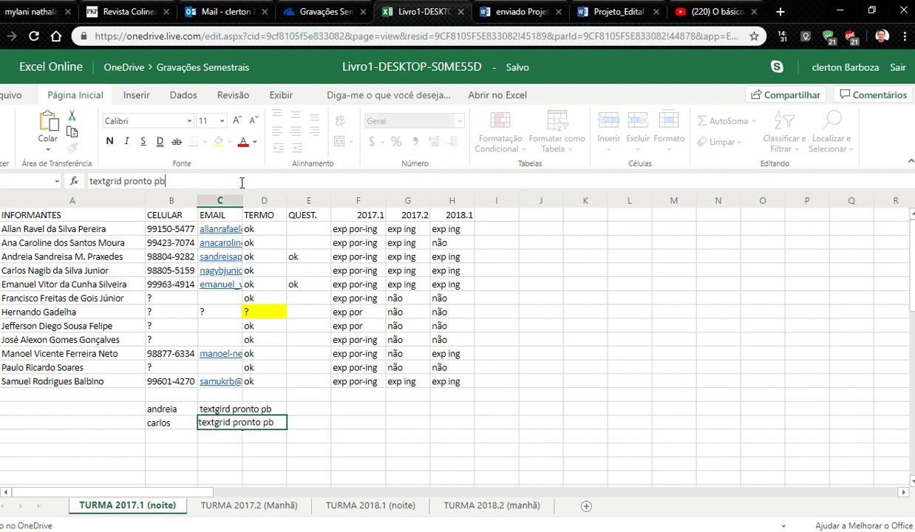
key(Return)
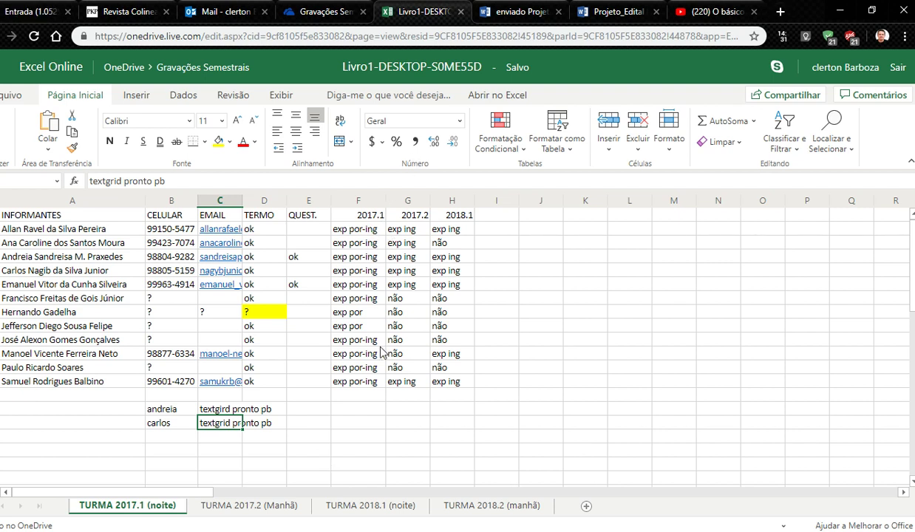
In the TURMA 2018.1 (noite) sheet, enter one responsible person's first name in column G beside each of the four informants.
click(457, 509)
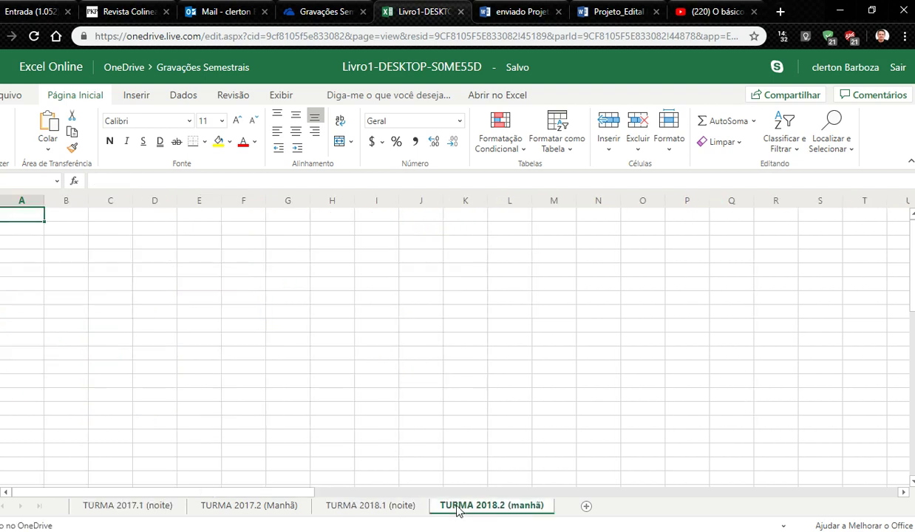
click(372, 508)
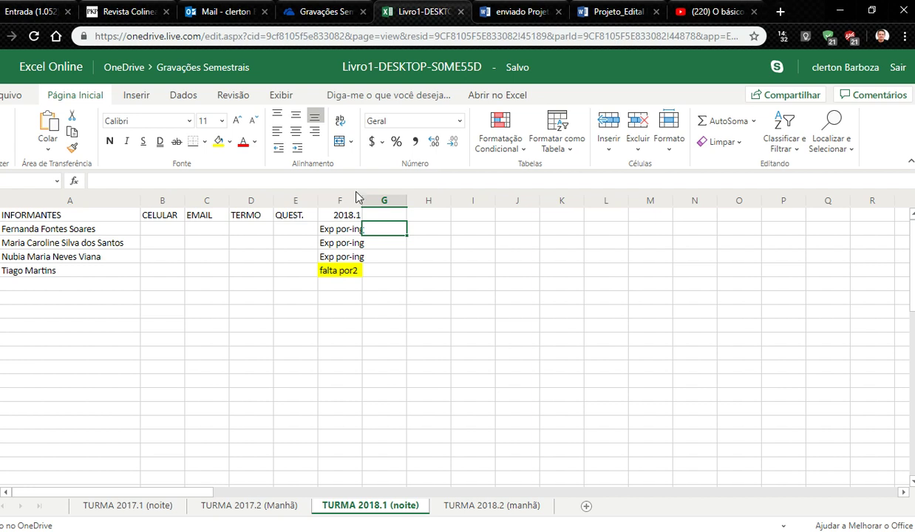
click(379, 244)
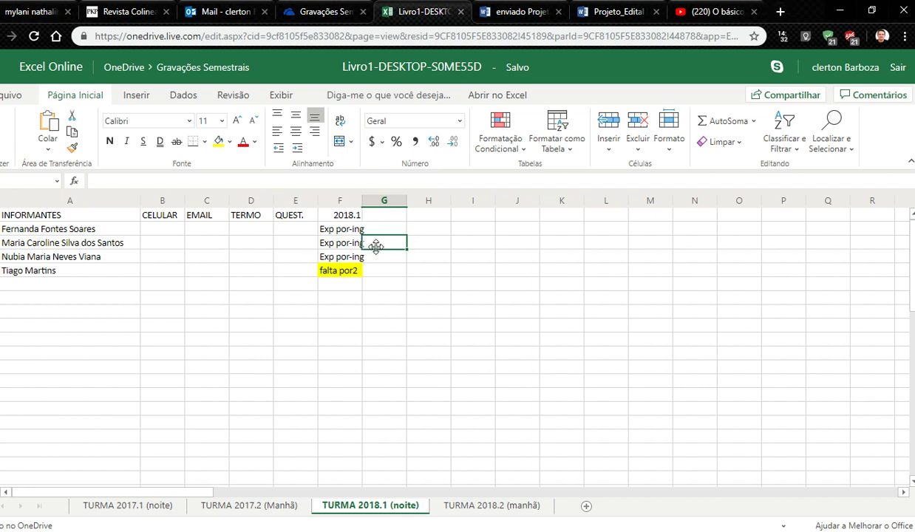
click(386, 232)
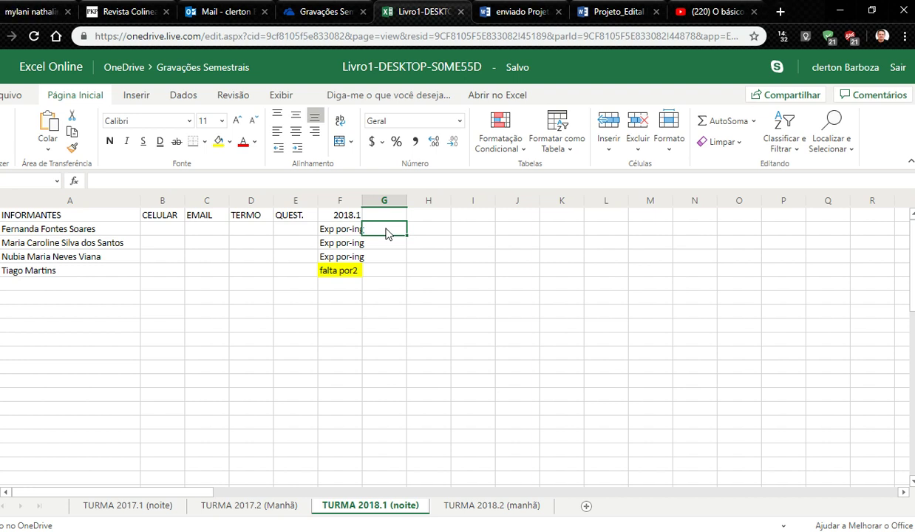
text(anderson)
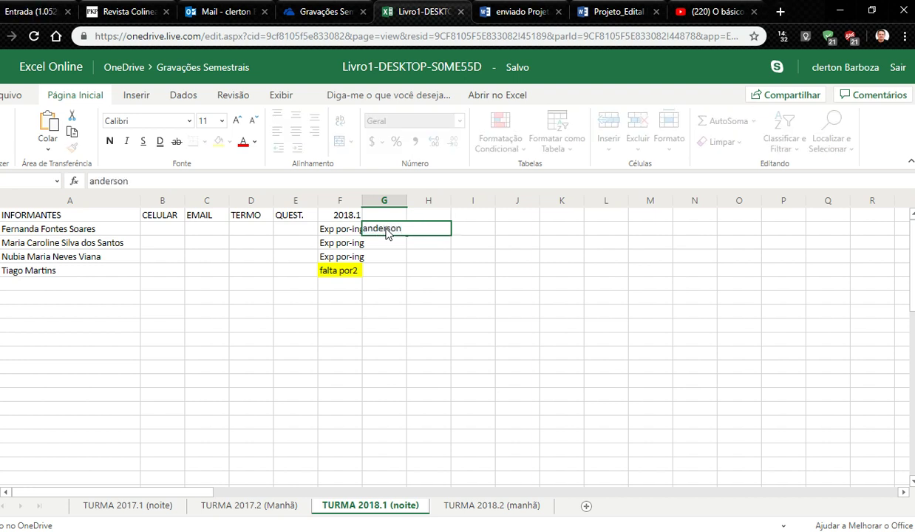
key(Return)
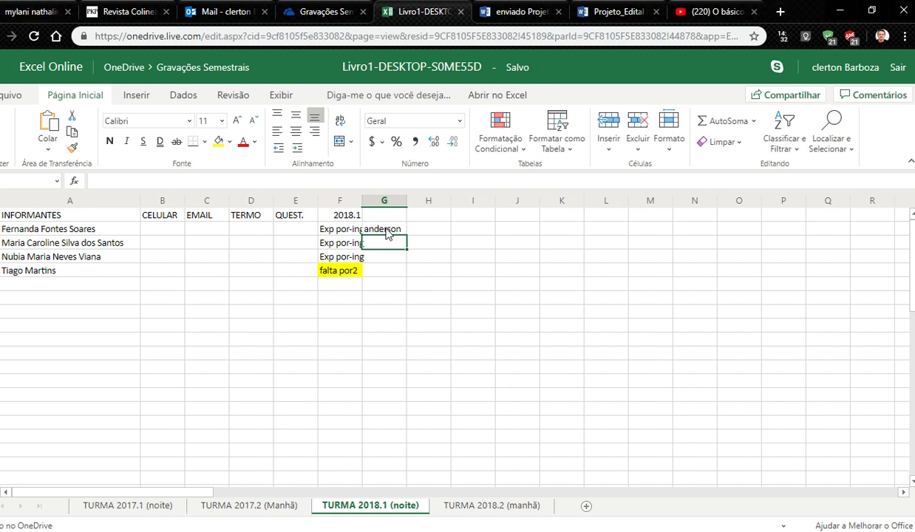
text(clerton)
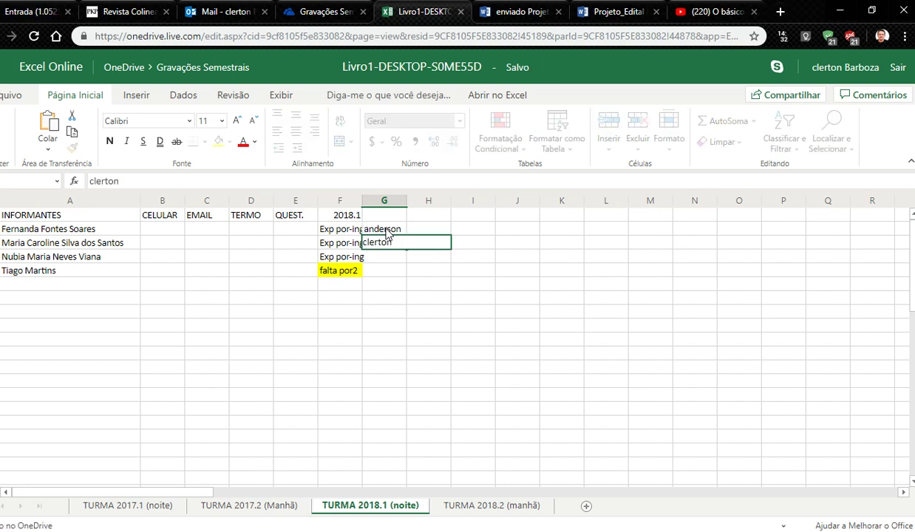
key(Return)
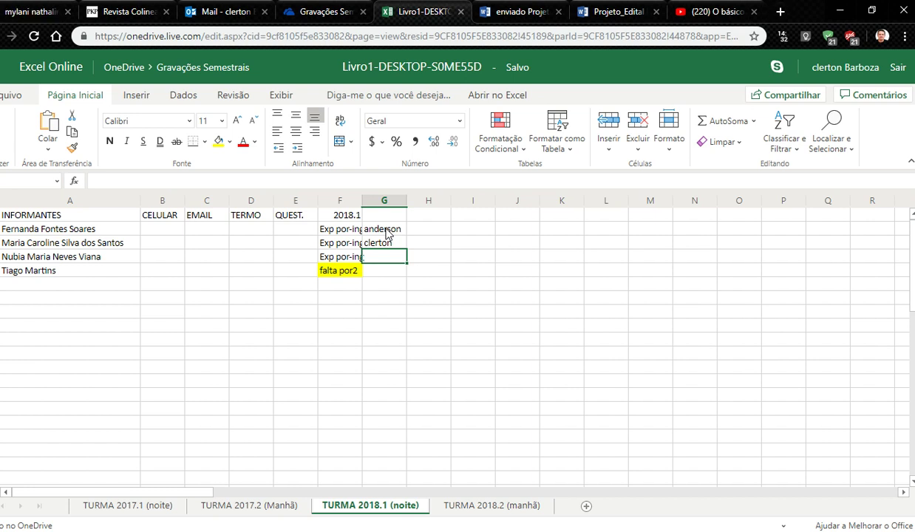
text(Itala)
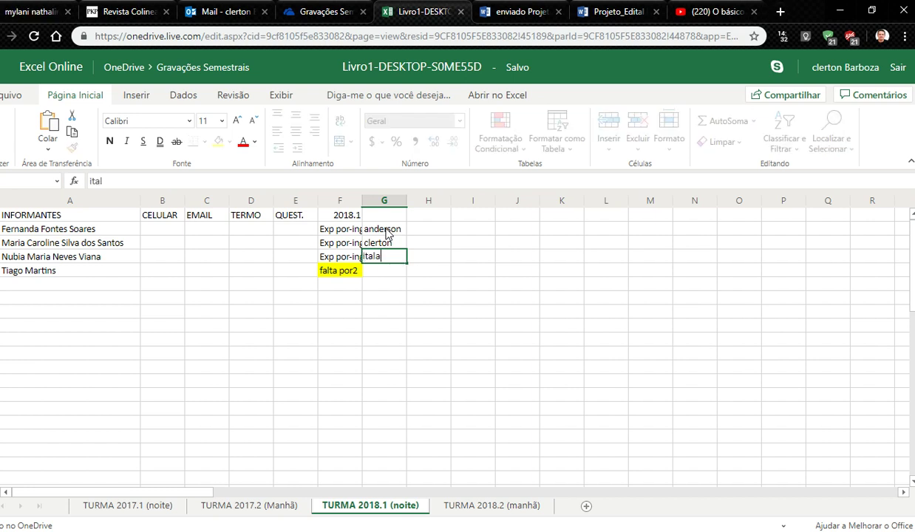
key(Return)
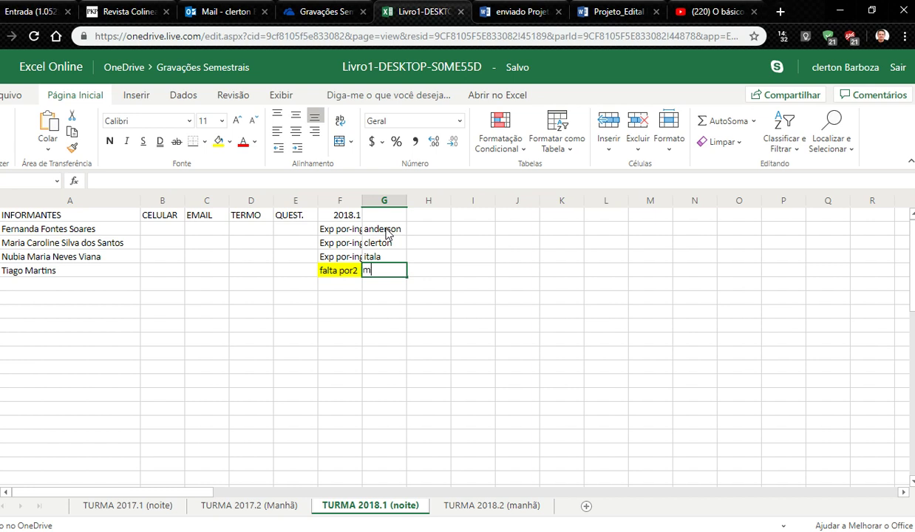
text(cesar)
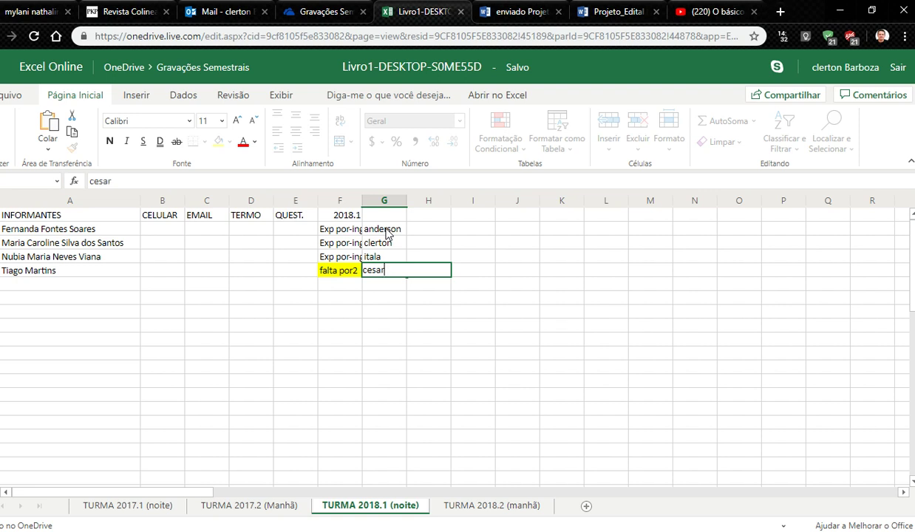
key(Return)
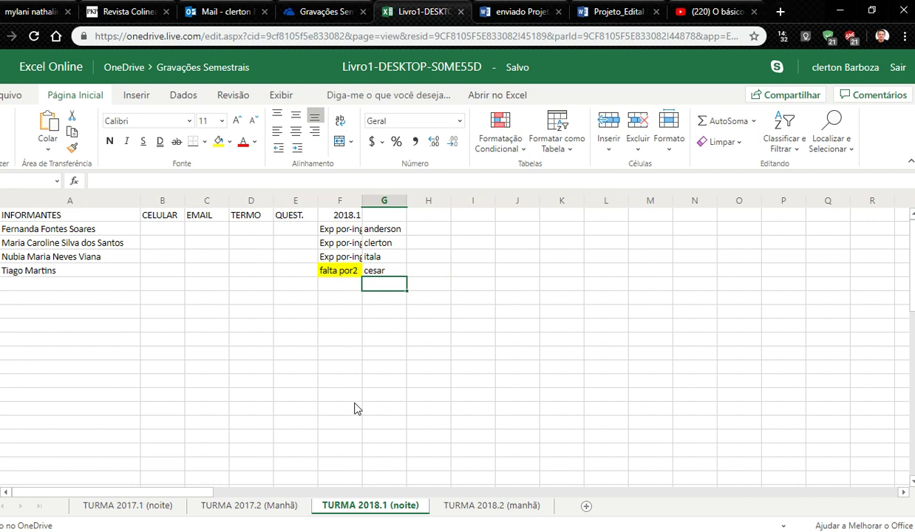
In the TURMA 2017.2 (Manhã) sheet, enter one responsible person's first name in column H beside each of the first three informants.
click(258, 514)
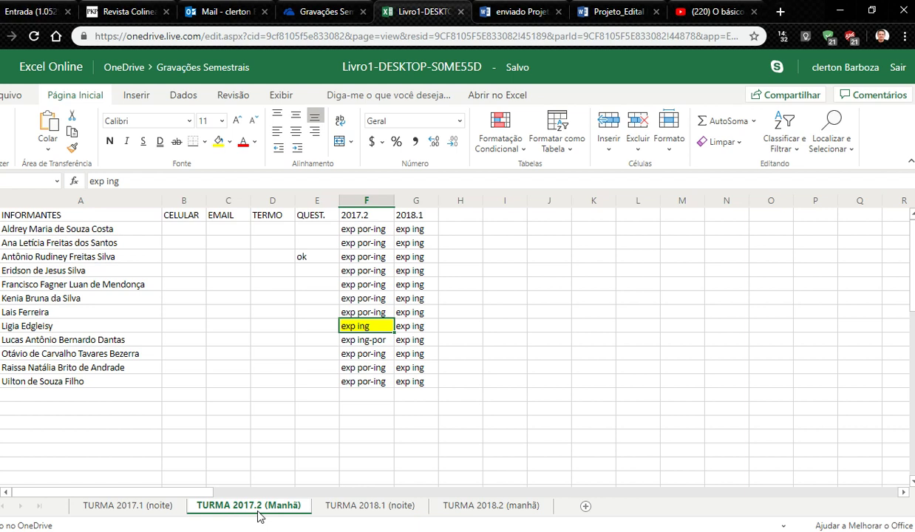
click(466, 237)
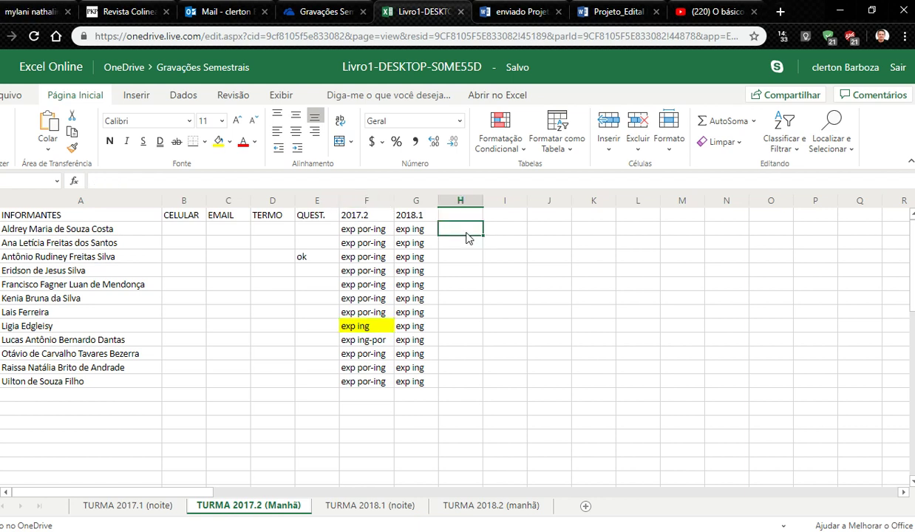
text(mylani)
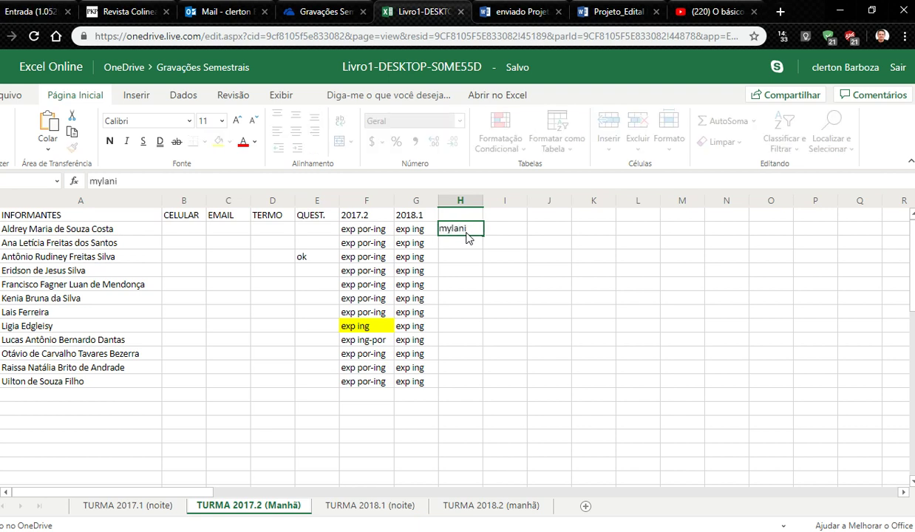
key(Return)
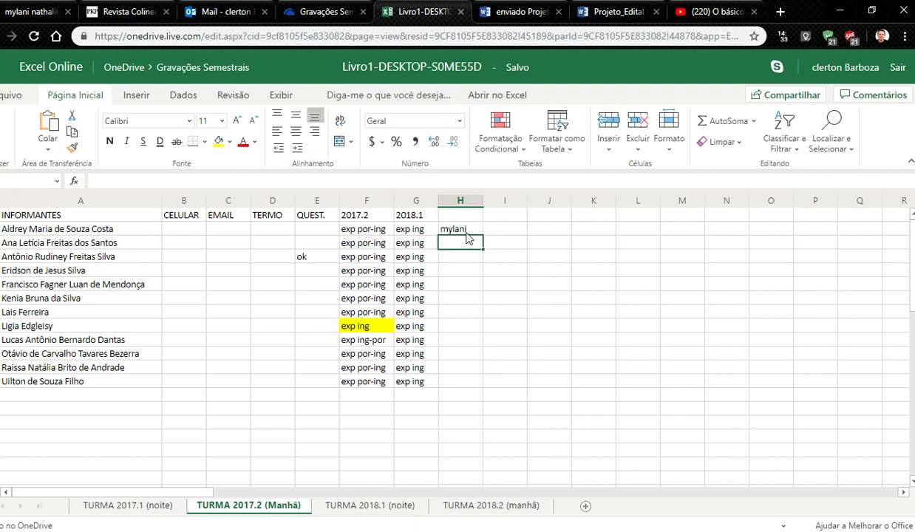
text(ione)
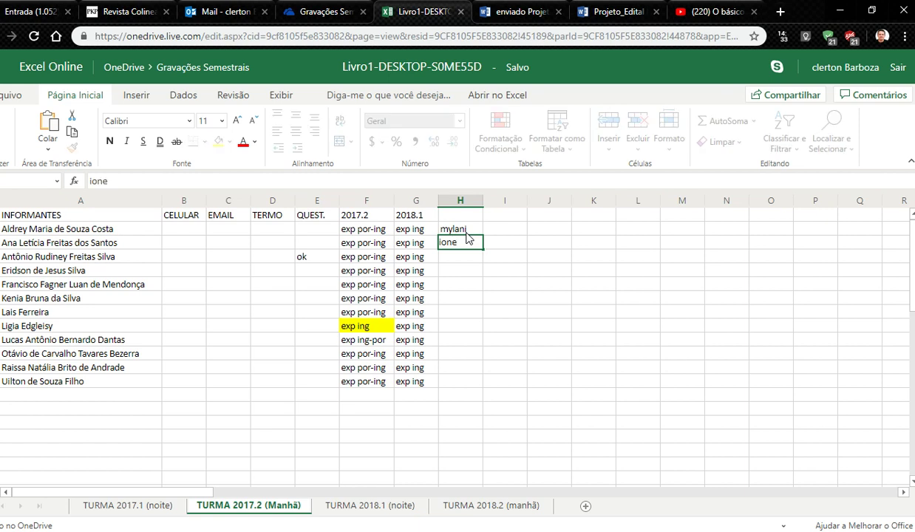
key(Return)
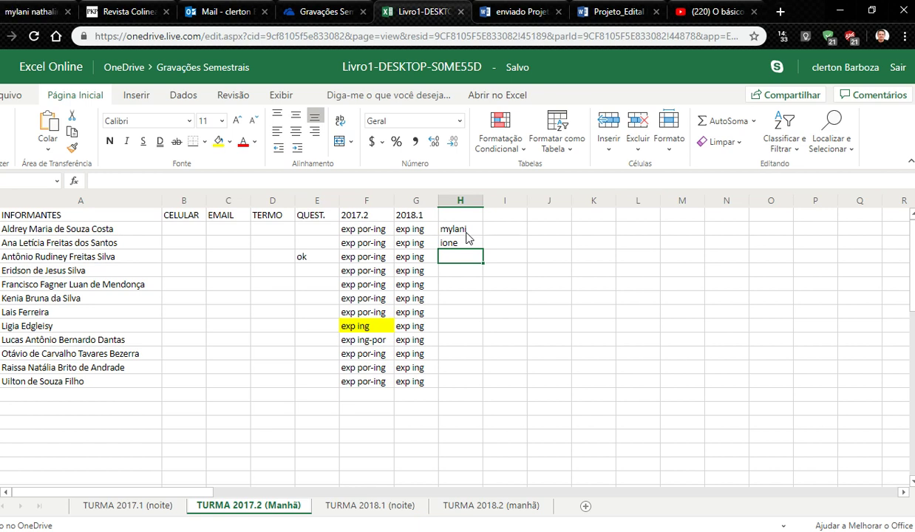
text(miriam)
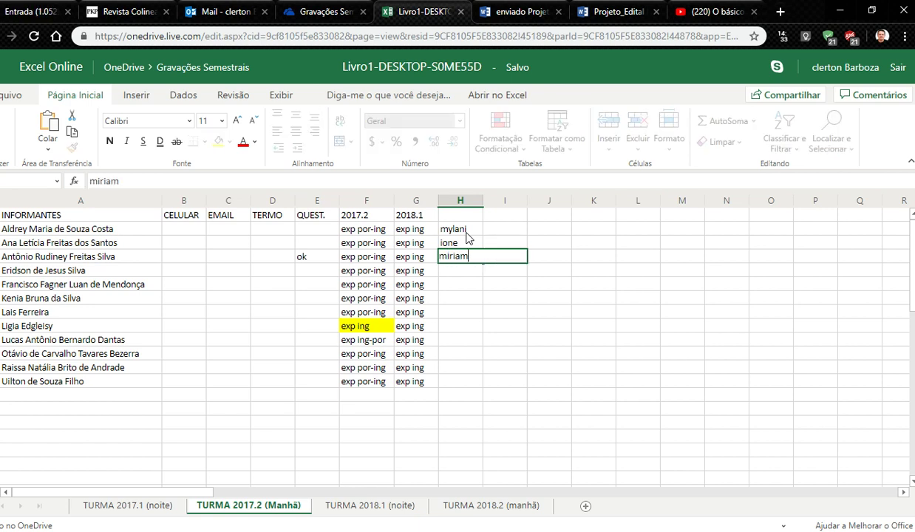
key(Return)
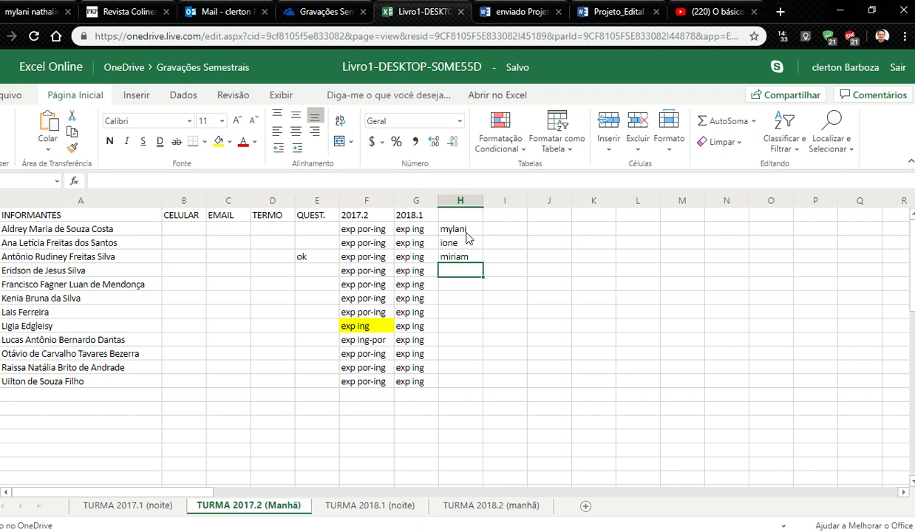
Switch to the Hangouts video call to check its participants, and return to the workbook.
mouse_move(7, 53)
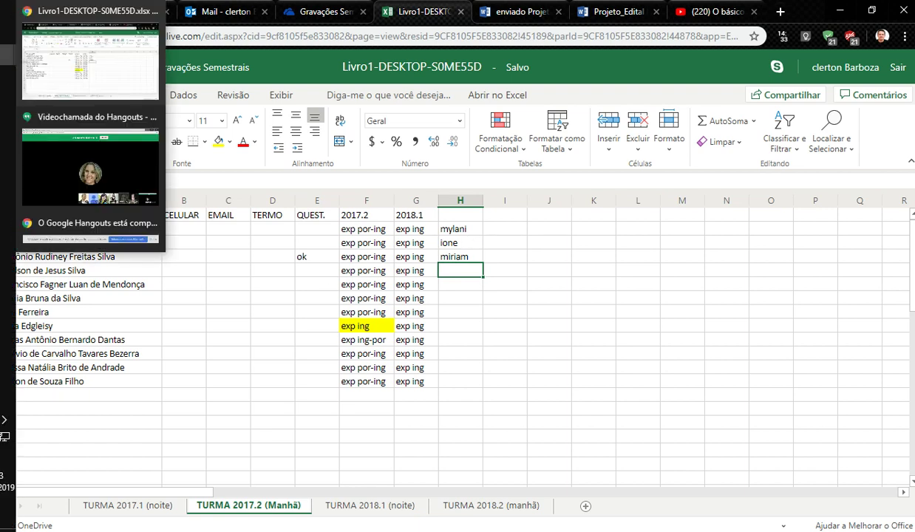
click(57, 163)
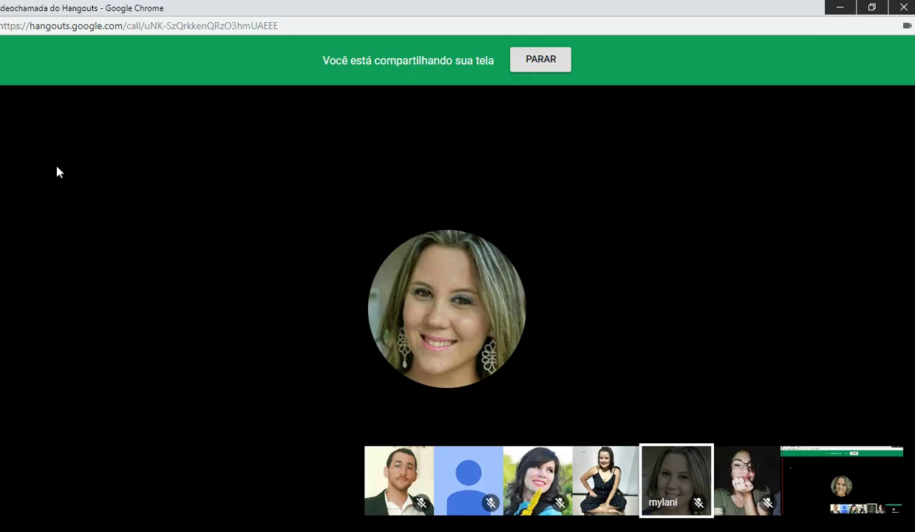
click(836, 11)
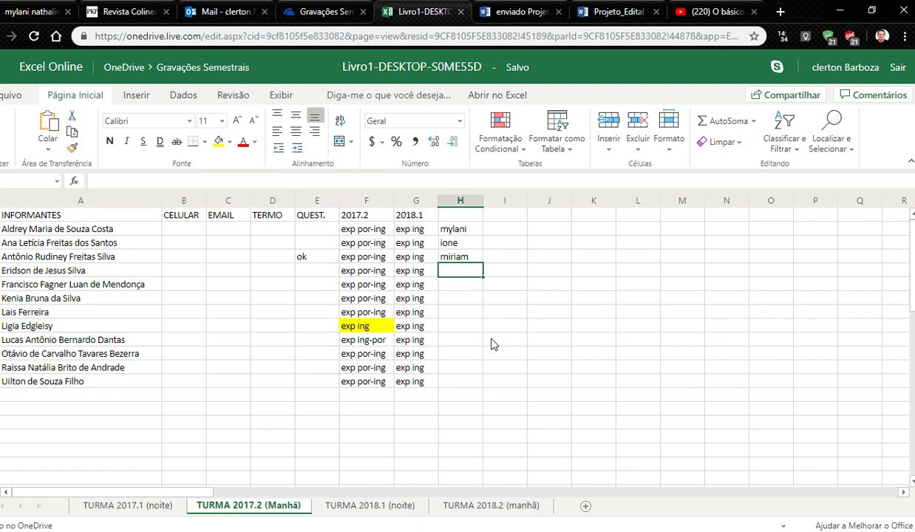
Go through the rows of the unassigned informants in the TURMA 2017.2 (Manhã) sheet.
key(Down)
key(Down)
key(Down)
key(Down)
key(Down)
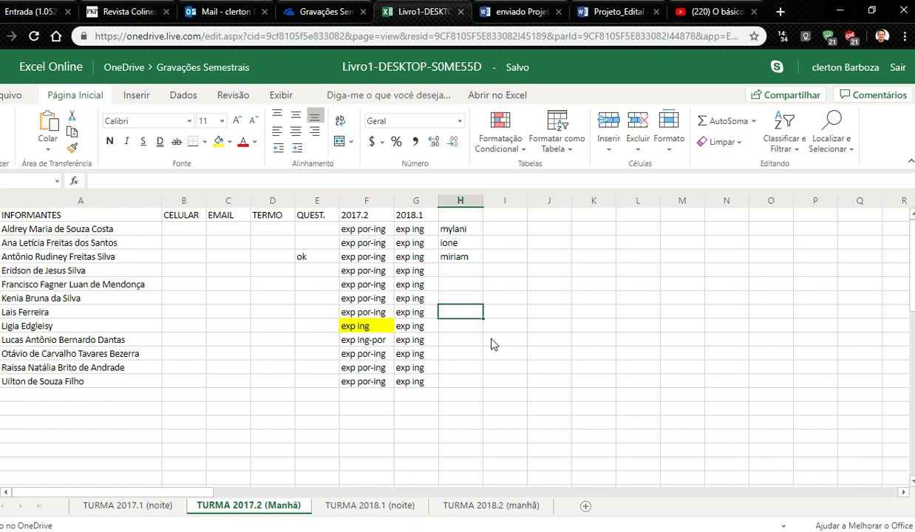
key(Down)
key(Down)
key(Down)
key(Down)
key(Down)
key(Up)
key(Up)
key(Up)
key(Left)
key(Left)
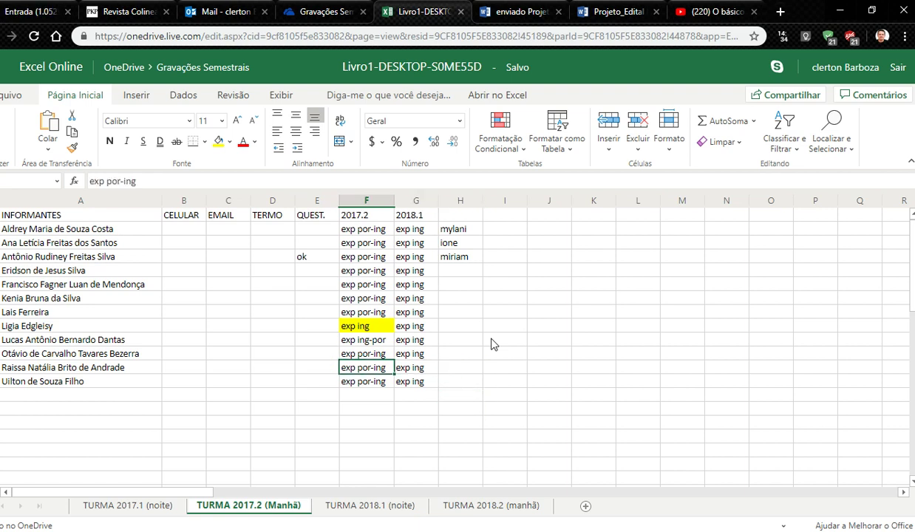
Review the informant lists and assignments across the TURMA class sheets, ending on TURMA 2017.1 (noite).
click(367, 507)
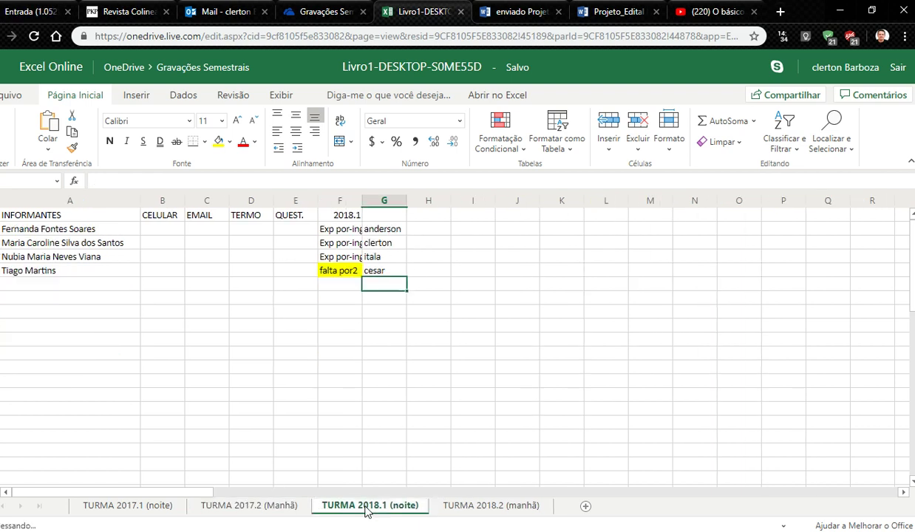
click(458, 505)
click(384, 507)
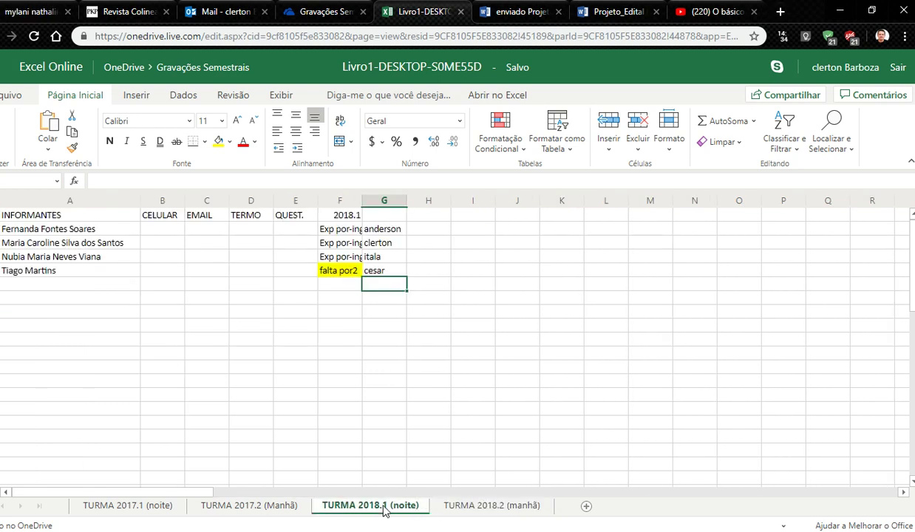
click(260, 510)
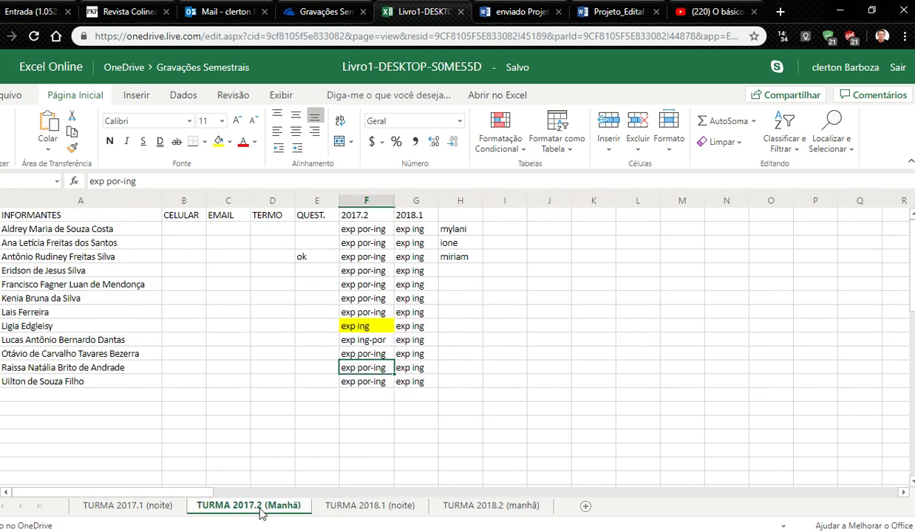
click(137, 510)
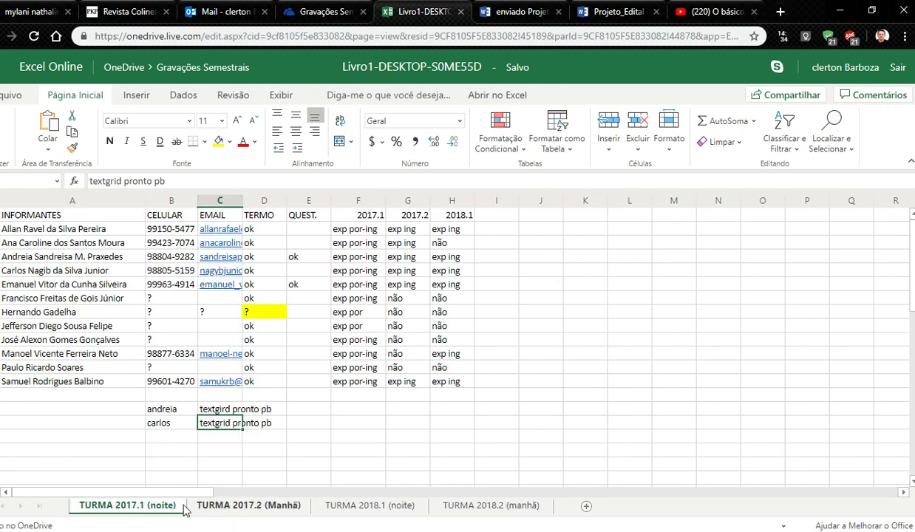
click(236, 507)
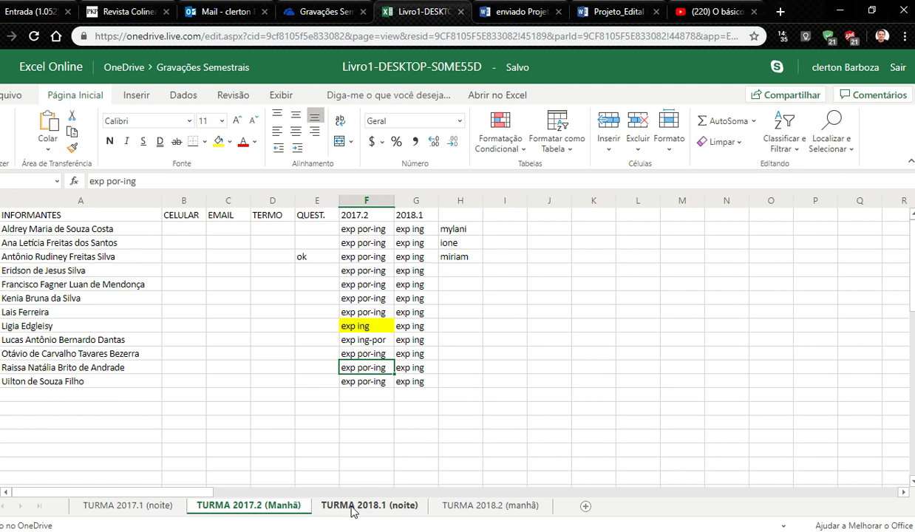
click(133, 508)
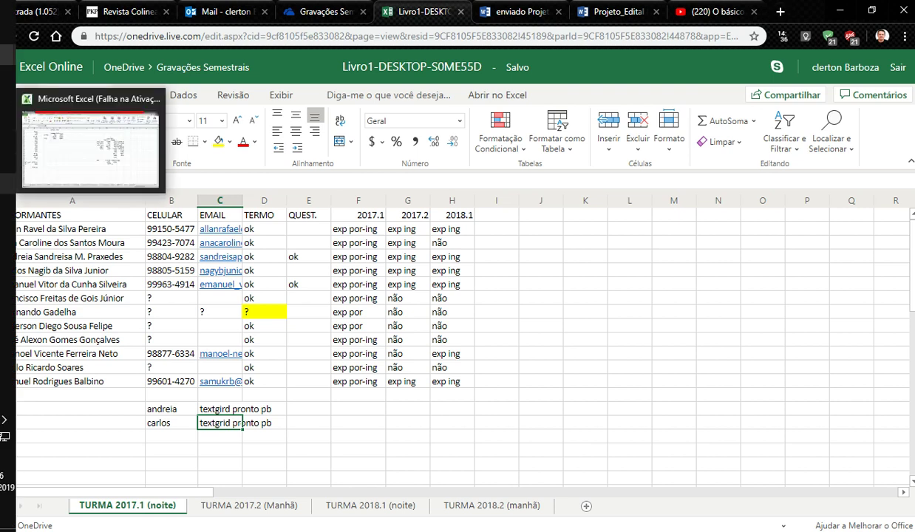
Bring up the Hangouts video call window again to see who is taking part.
mouse_move(6, 204)
mouse_move(6, 139)
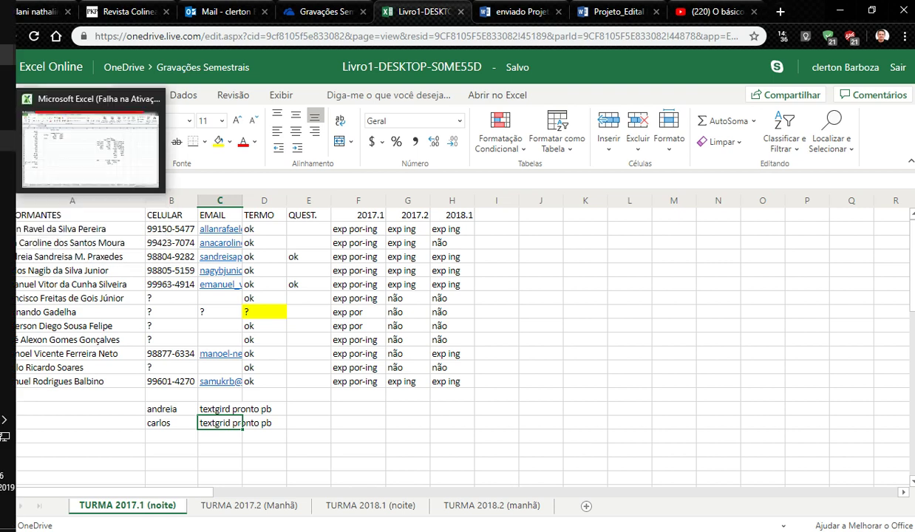
mouse_move(5, 74)
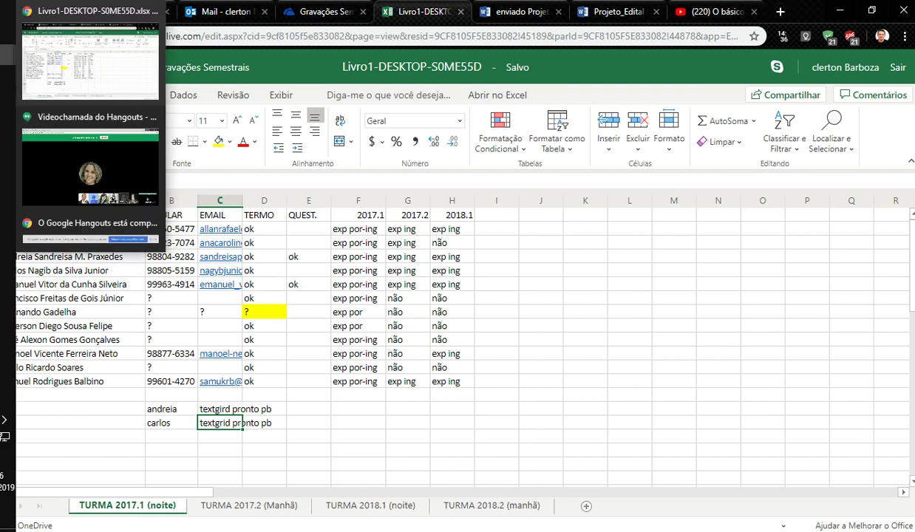
click(38, 153)
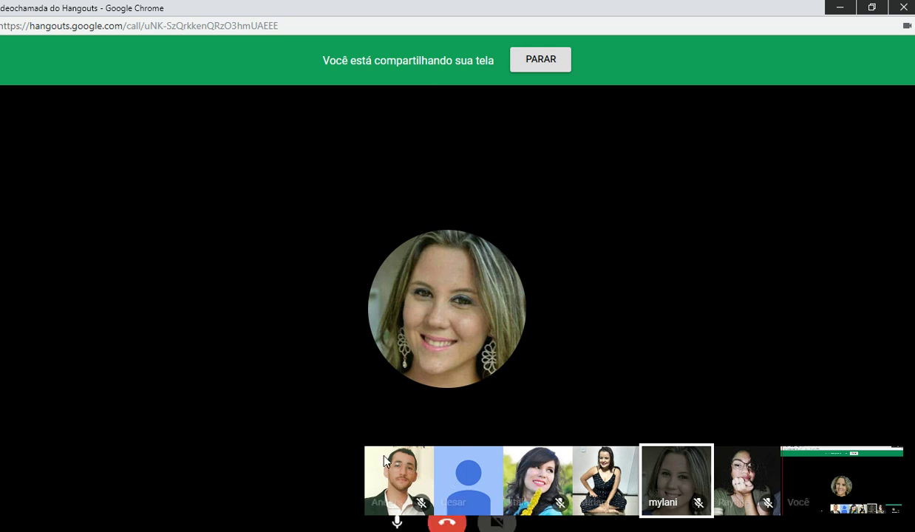
In File Explorer, open the Gravações Semestrais folder inside Documentos > Proj Longitudinal Ingles.
key(super+e)
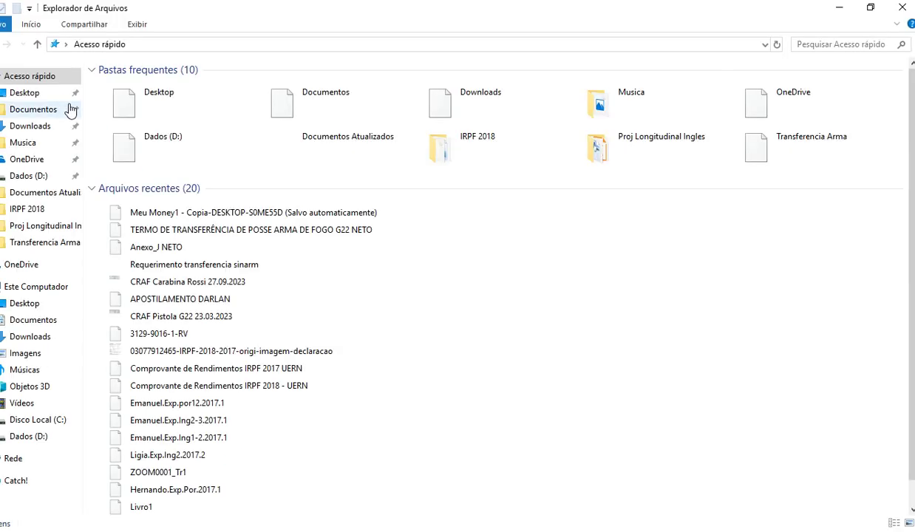
click(70, 110)
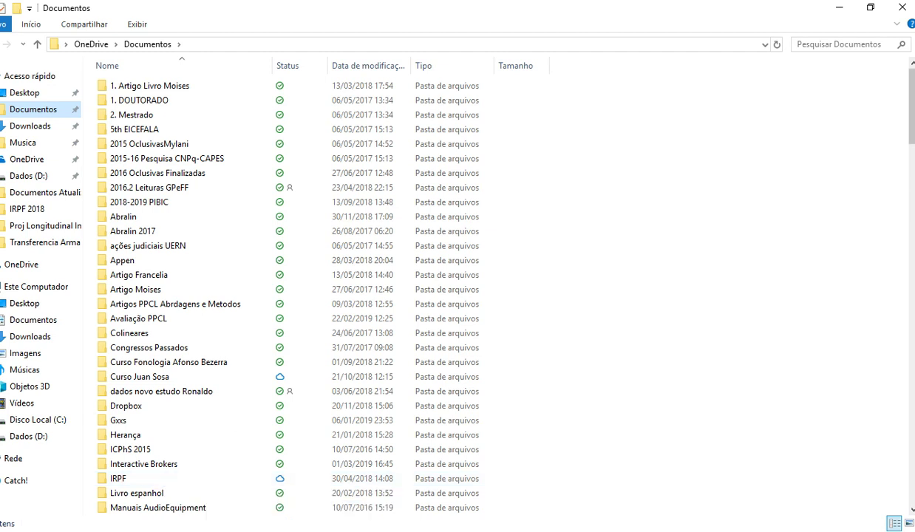
drag(913, 110, 913, 148)
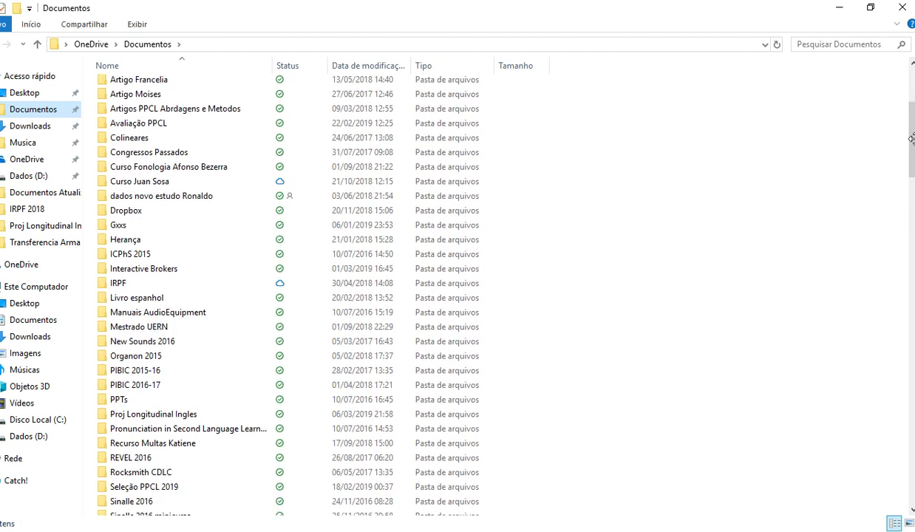
double_click(138, 416)
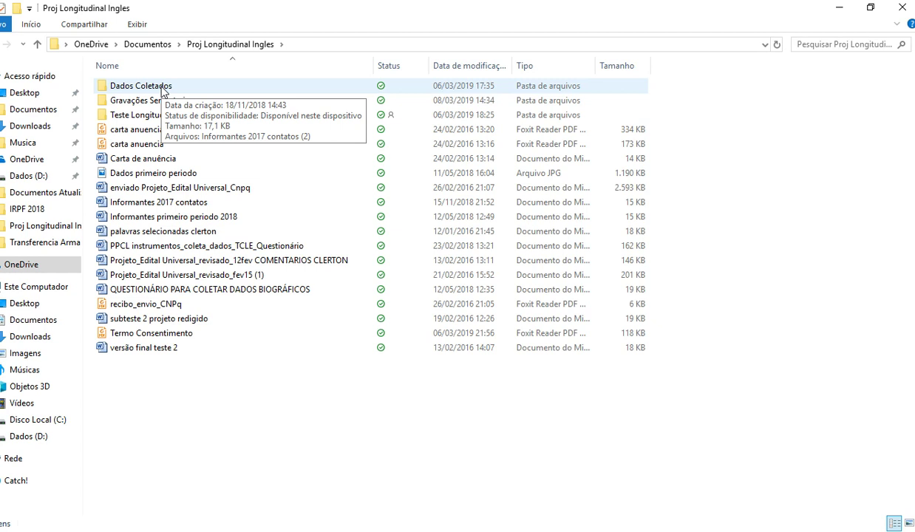
double_click(160, 102)
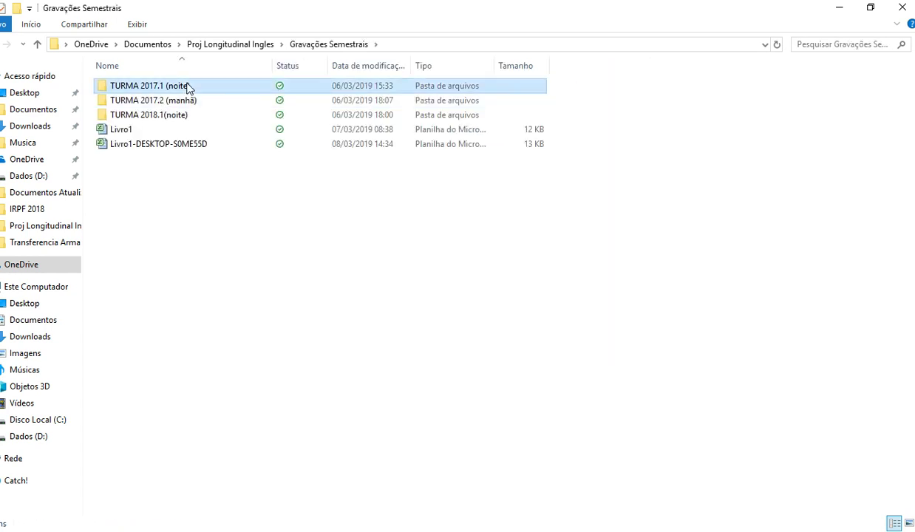
Open TURMA 2017.1 (noite) > Semestre 2017.1 and show the recordings in the first informant's 2017.1 folder.
double_click(187, 87)
double_click(187, 87)
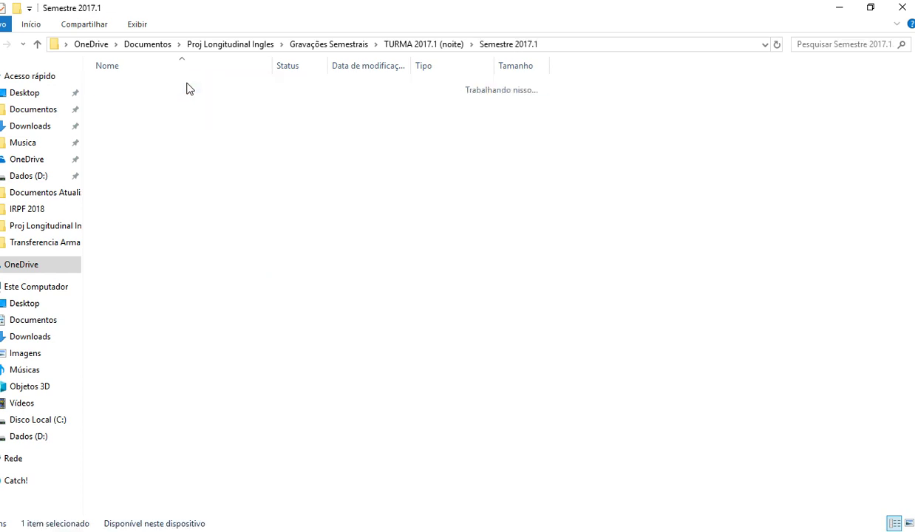
double_click(187, 87)
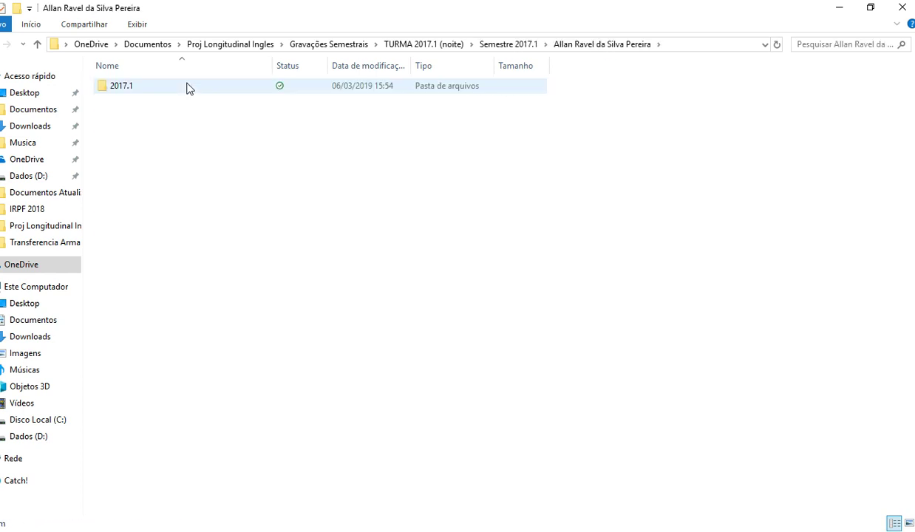
double_click(140, 87)
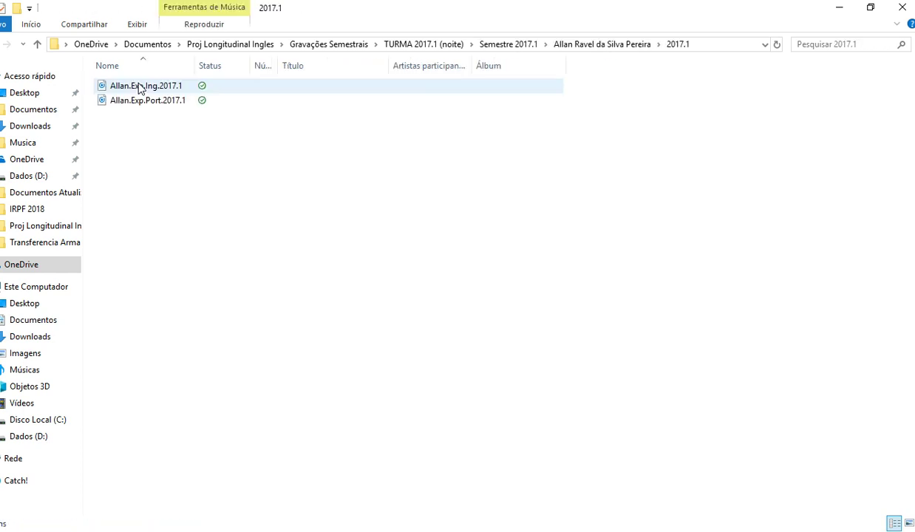
Return to the Semestre 2017.1 folder and show the files in the second informant's 2017.1 folder.
click(37, 45)
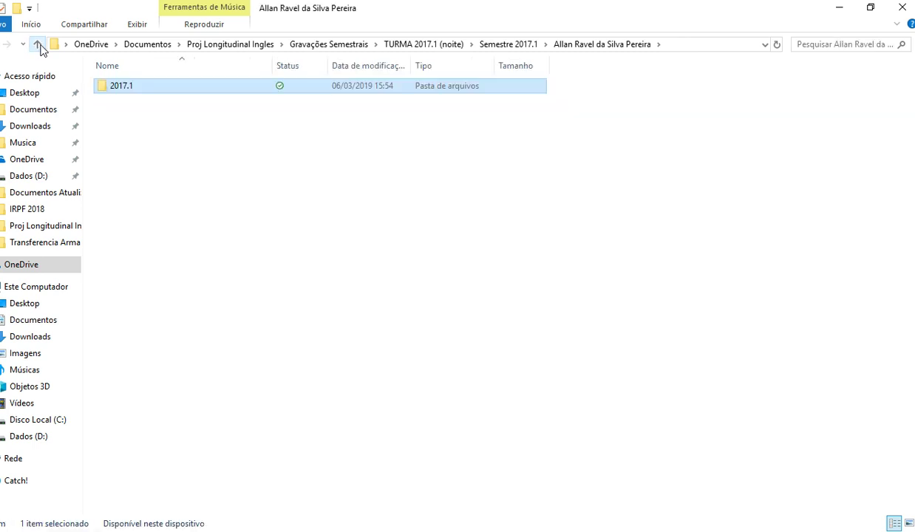
click(38, 45)
click(130, 105)
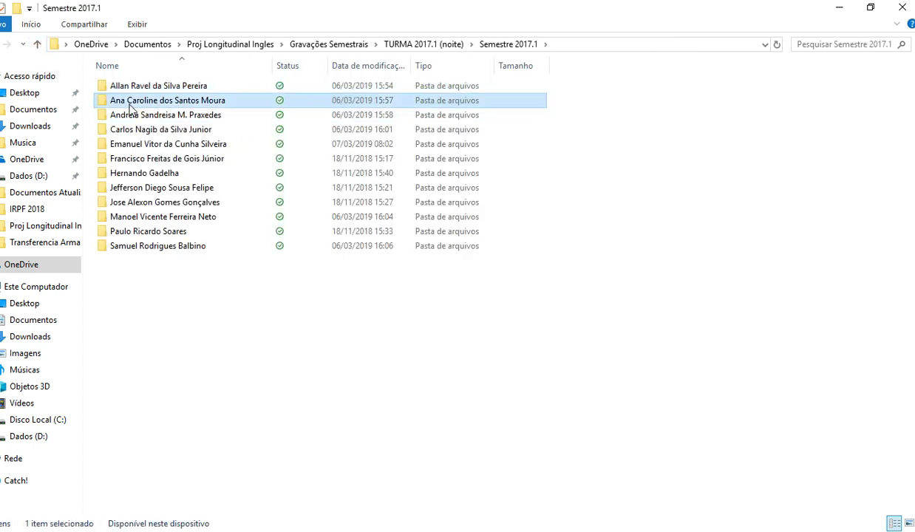
double_click(130, 108)
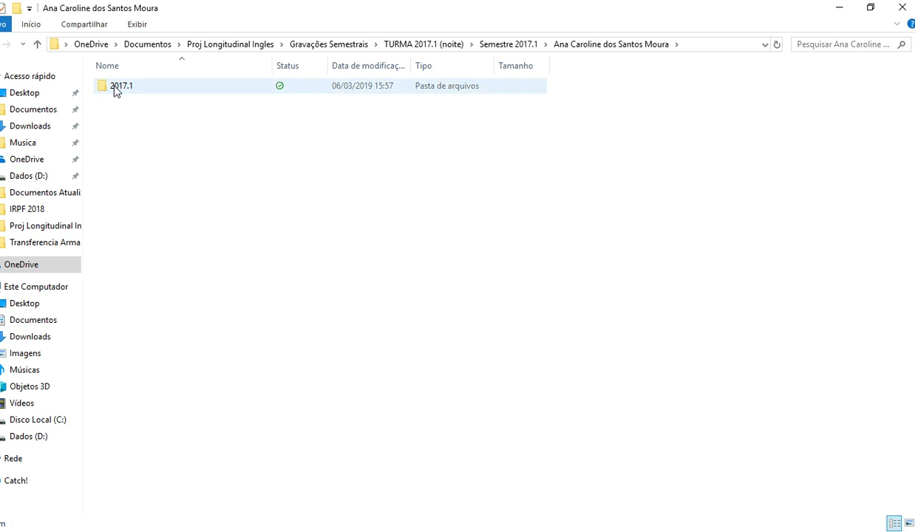
double_click(115, 87)
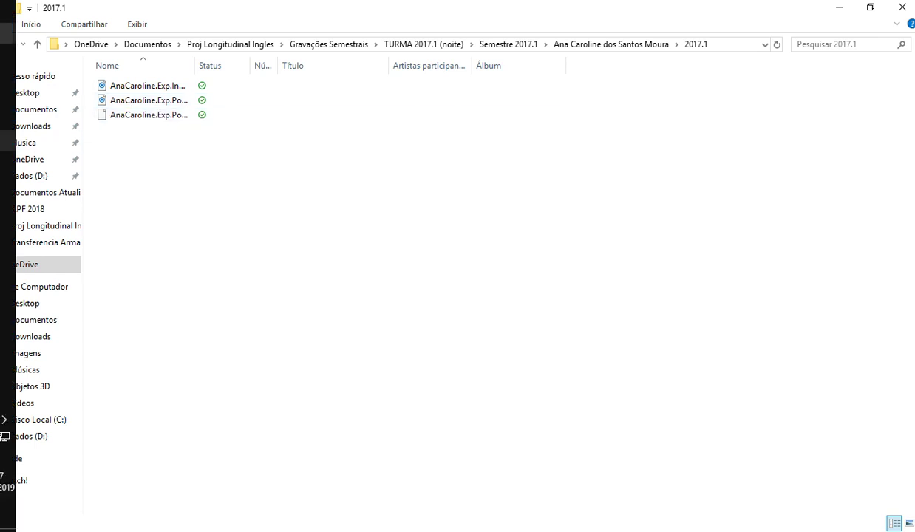
mouse_move(7, 118)
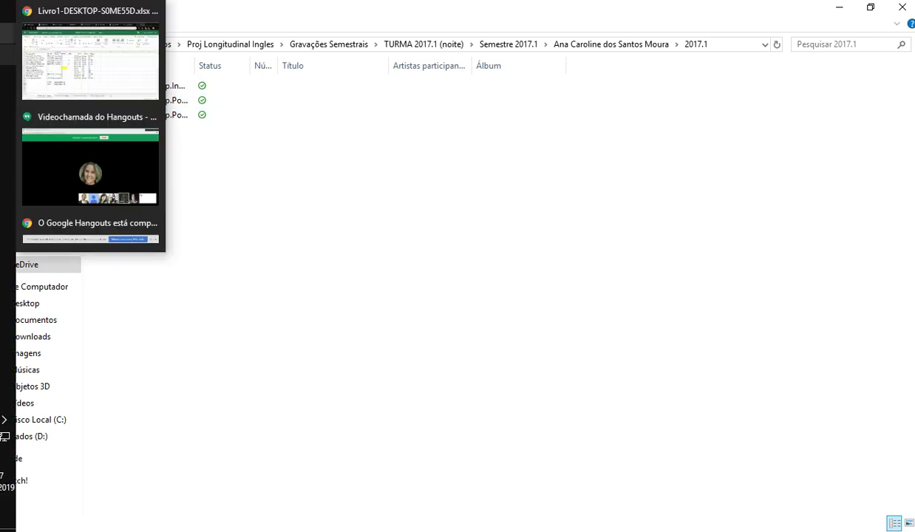
click(7, 11)
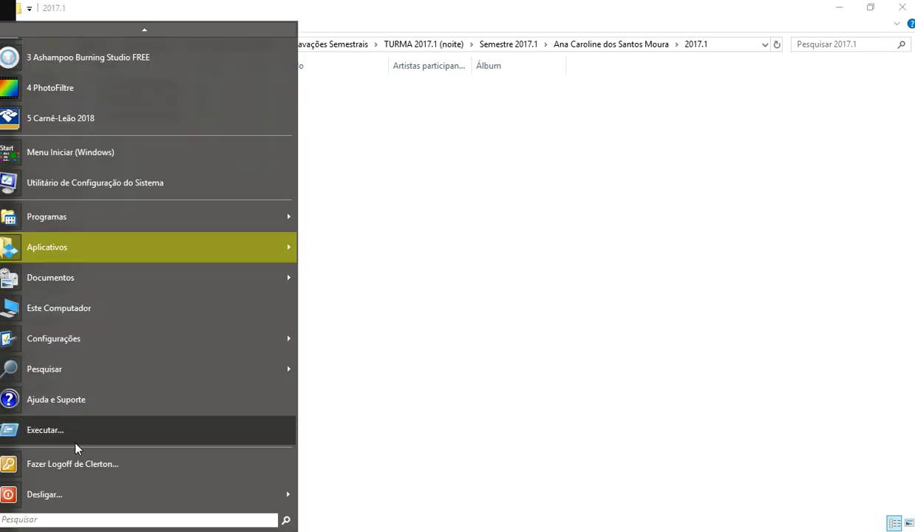
click(107, 519)
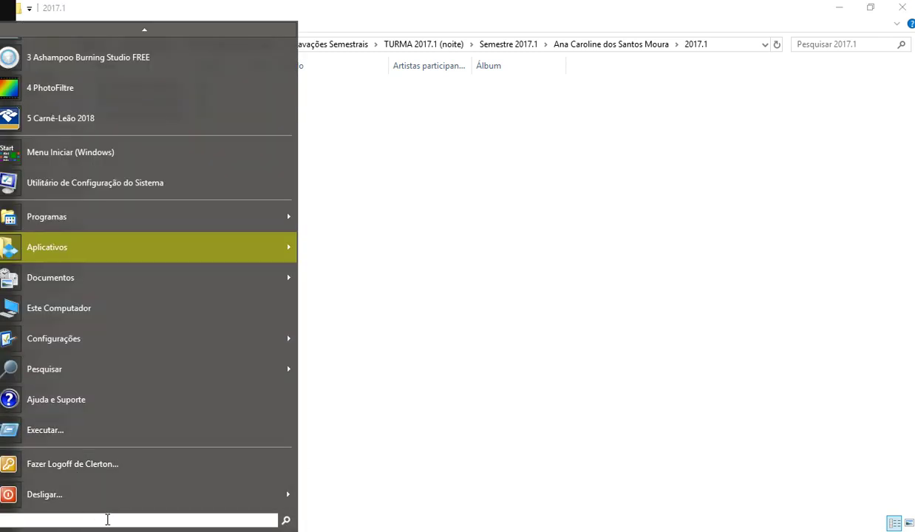
text(praat)
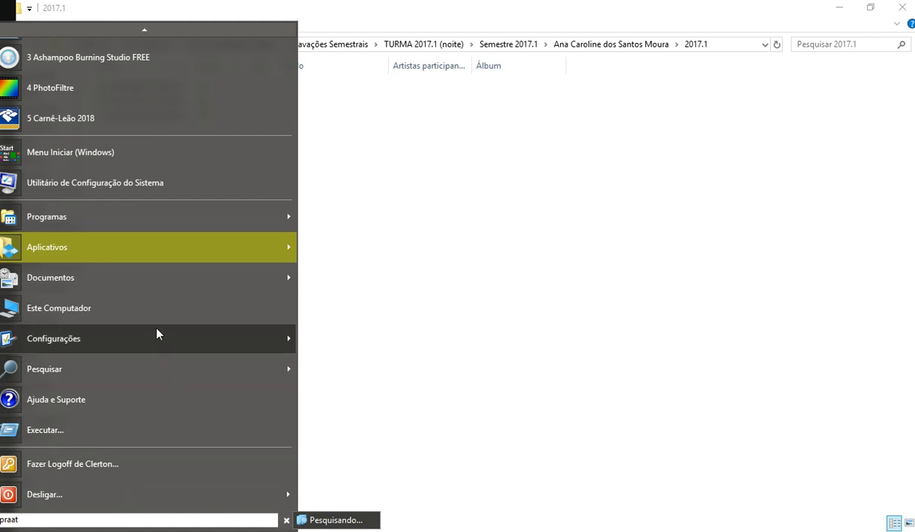
click(583, 280)
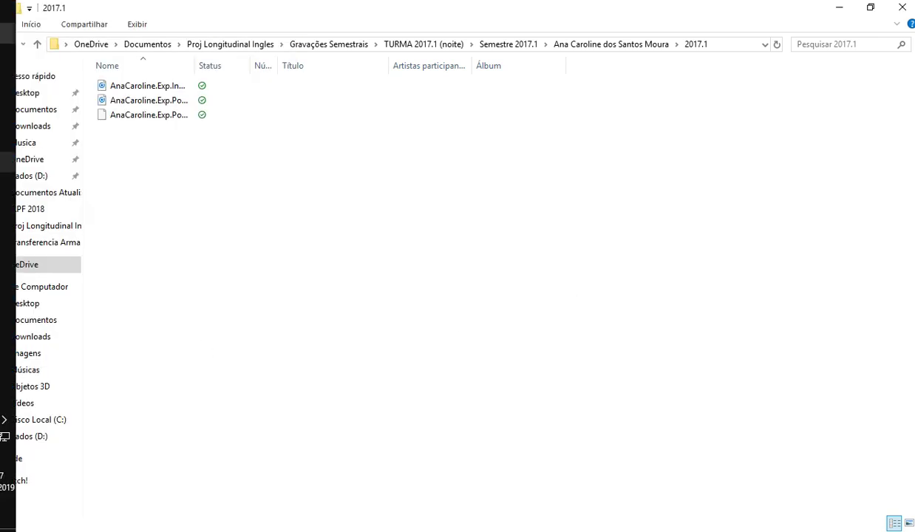
Switch to the Hangouts call and bring up the participant's shared screen with the Testes PT folder in the maximized window.
click(8, 33)
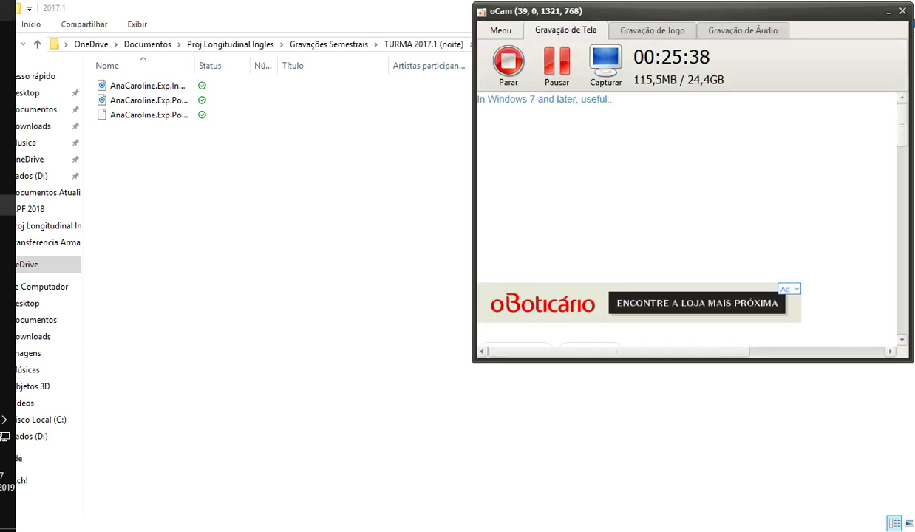
mouse_move(8, 54)
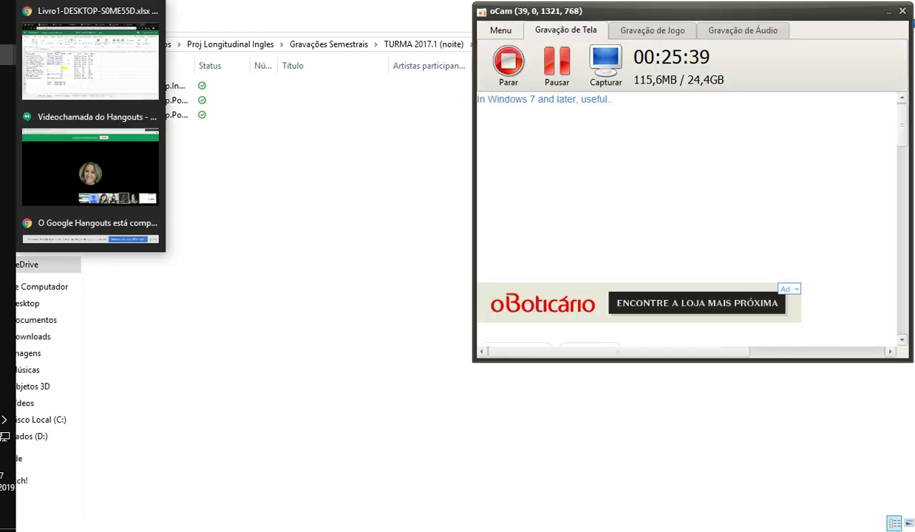
click(51, 150)
click(399, 477)
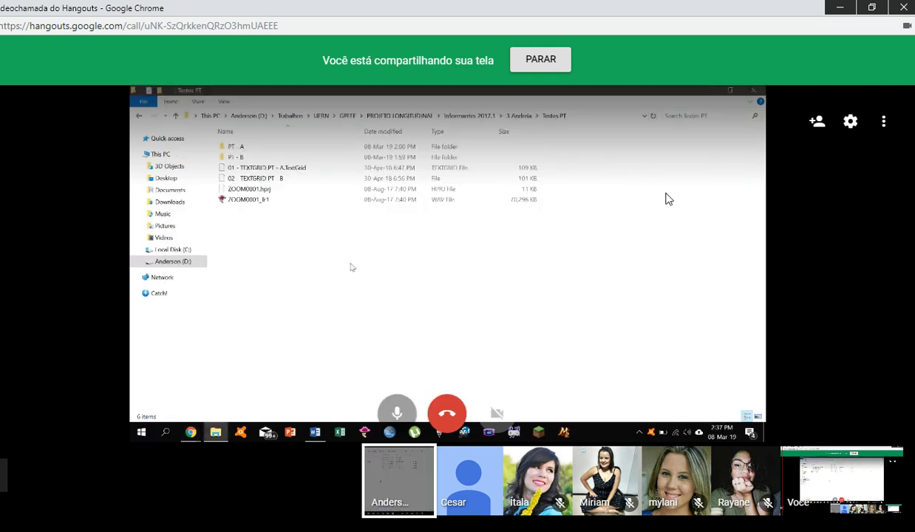
click(872, 7)
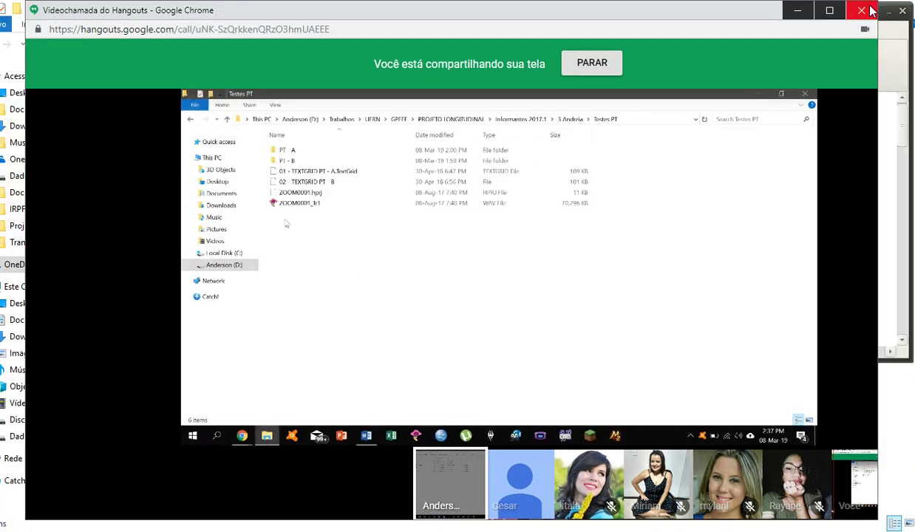
click(829, 11)
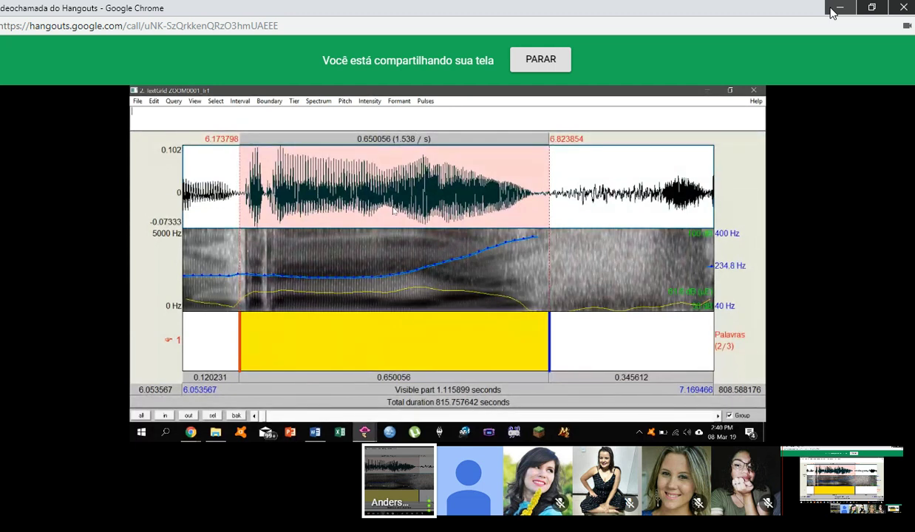
Label the selected interval on the Palavras tier of the TextGrid "Fufe".
text(Fufe)
key(ctrl+o)
key(ctrl+o)
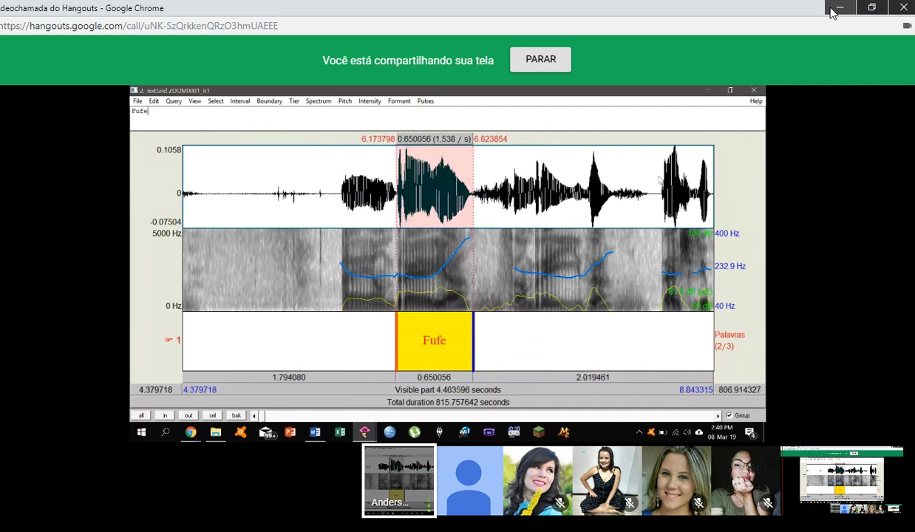
key(ctrl+o)
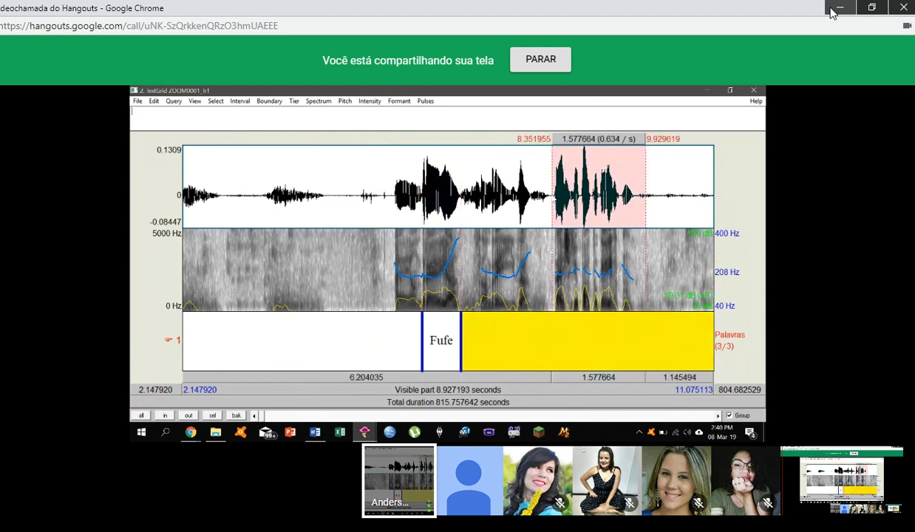
Switch to File Explorer, go up to the PROJETO LONGITUDINAL folder and open its Testes folder.
key(alt+Tab)
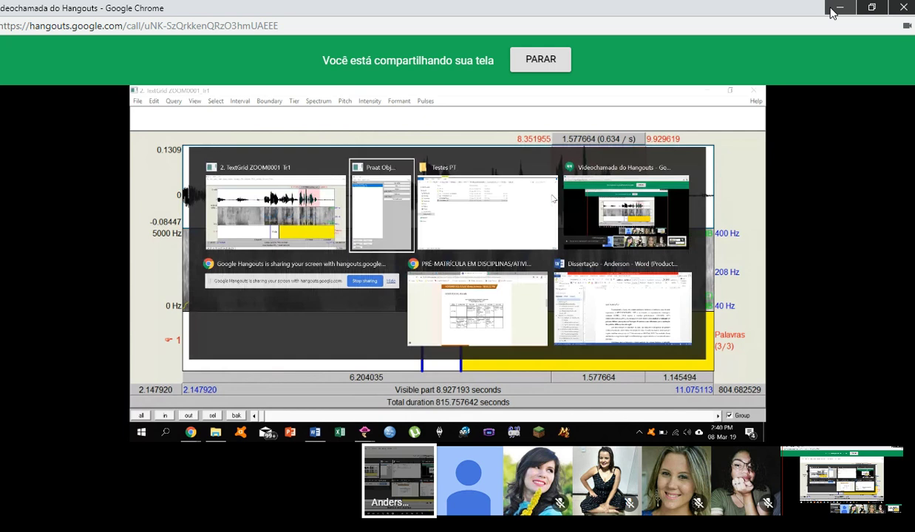
key(alt+Up)
key(alt+Up)
key(alt+Up)
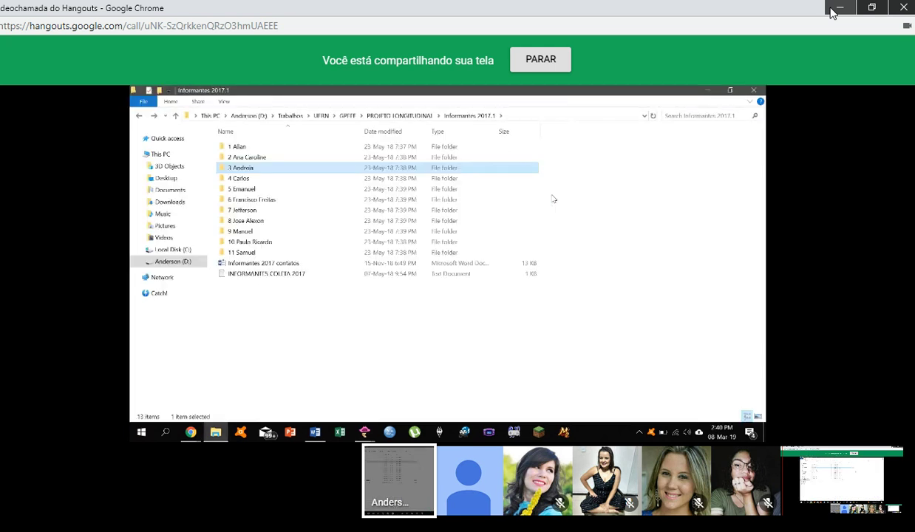
key(Down)
key(Down)
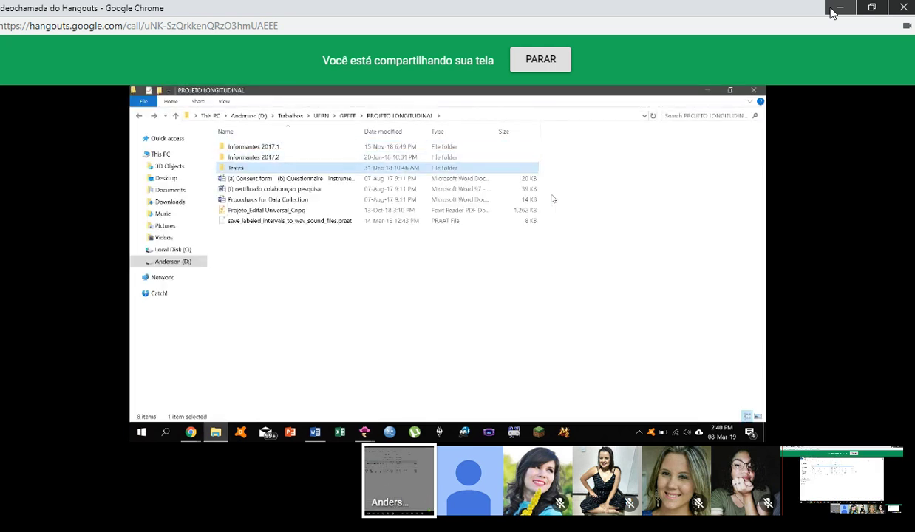
key(Return)
Open the presentation "(b) Teste de Portugues português_A_estímulos" and go to slide 4, "Iniciar Teste".
key(Down)
key(Up)
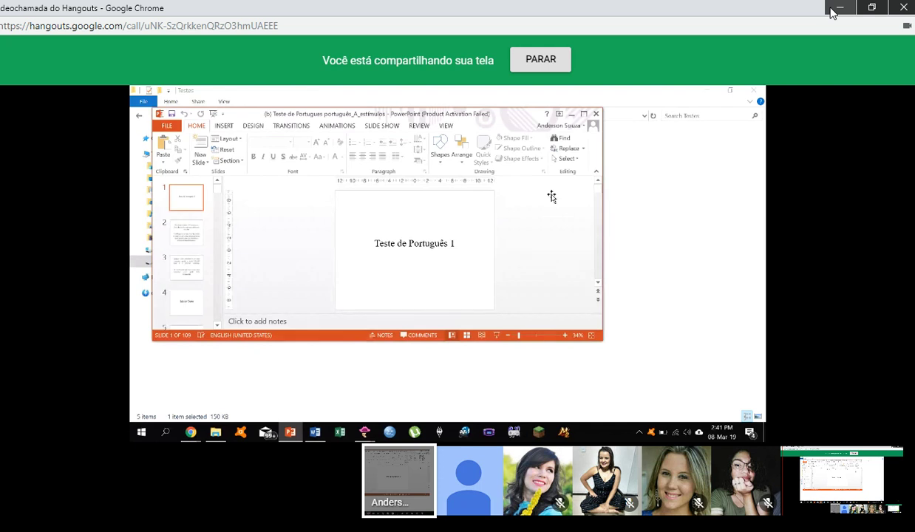
key(Return)
key(Down)
key(Down)
click(182, 299)
Arrange the presentation and the Praat TextGrid window side by side, each filling half of the screen.
key(alt+Tab)
key(alt+Tab)
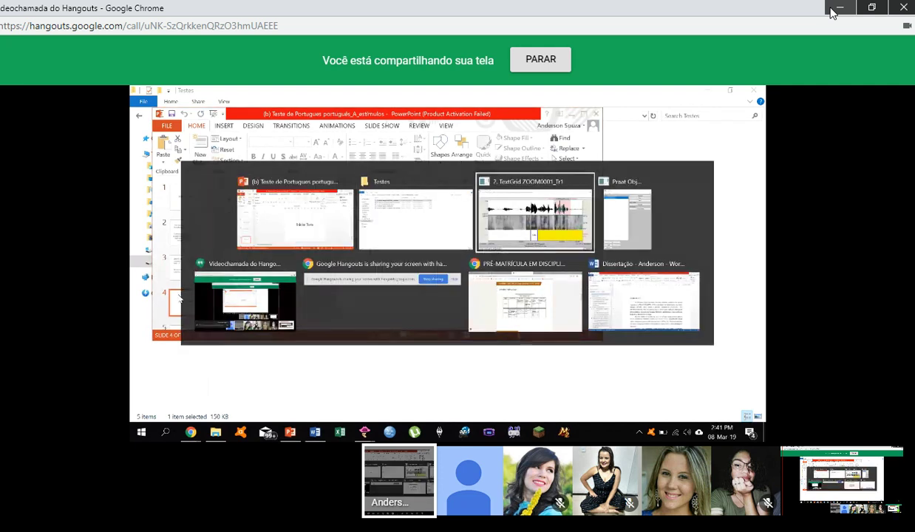
key(super+Right)
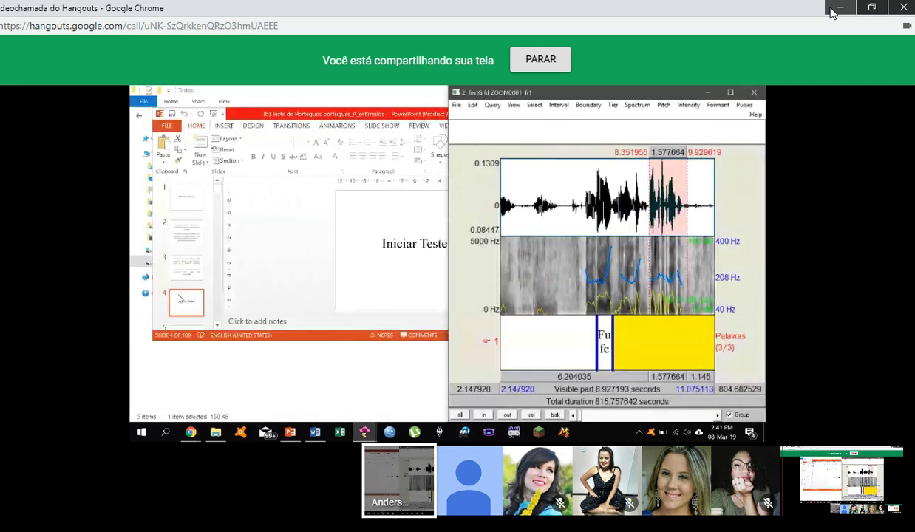
click(220, 182)
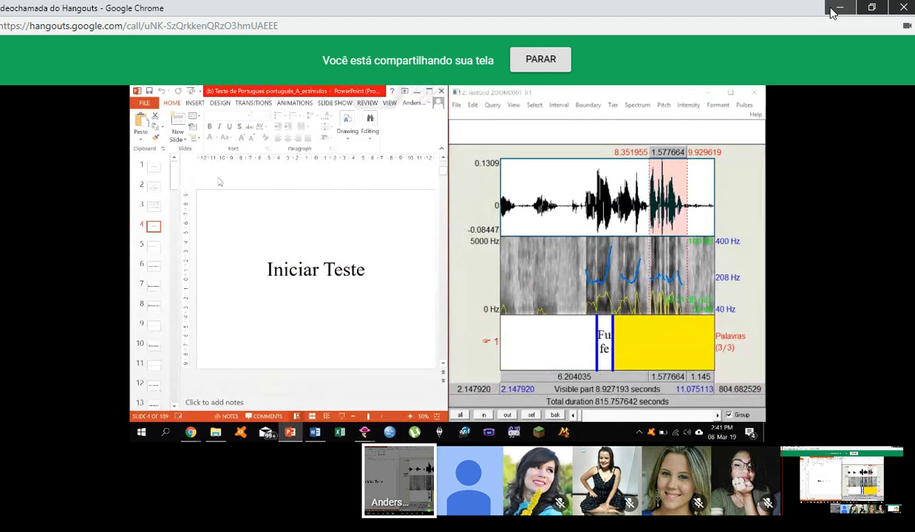
Zoom the TextGrid out to cover most of the recording and select a short stretch near its beginning.
click(506, 185)
key(ctrl+o)
key(ctrl+o)
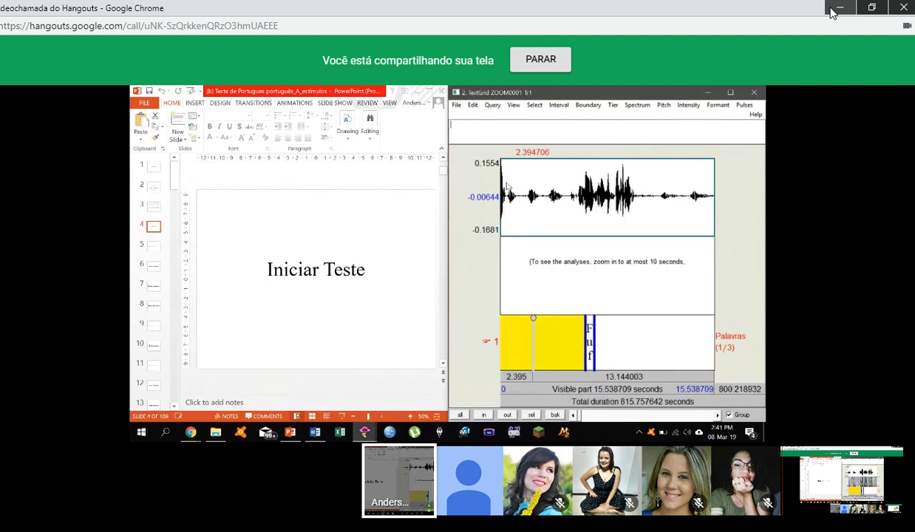
key(ctrl+o)
key(ctrl+o)
key(ctrl+o)
key(ctrl+o)
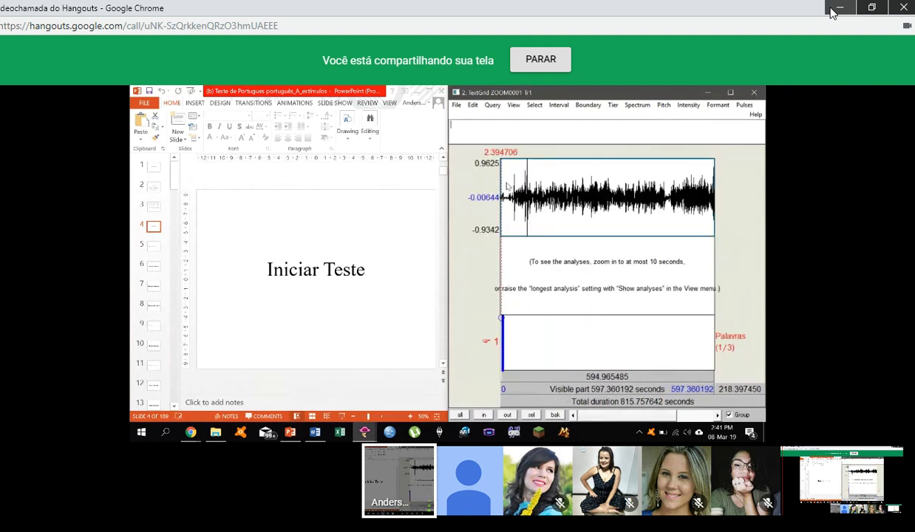
click(507, 196)
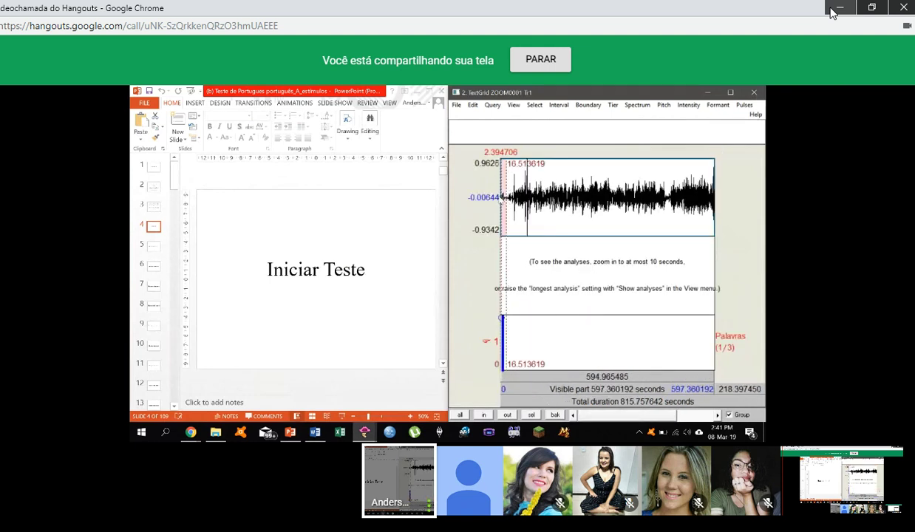
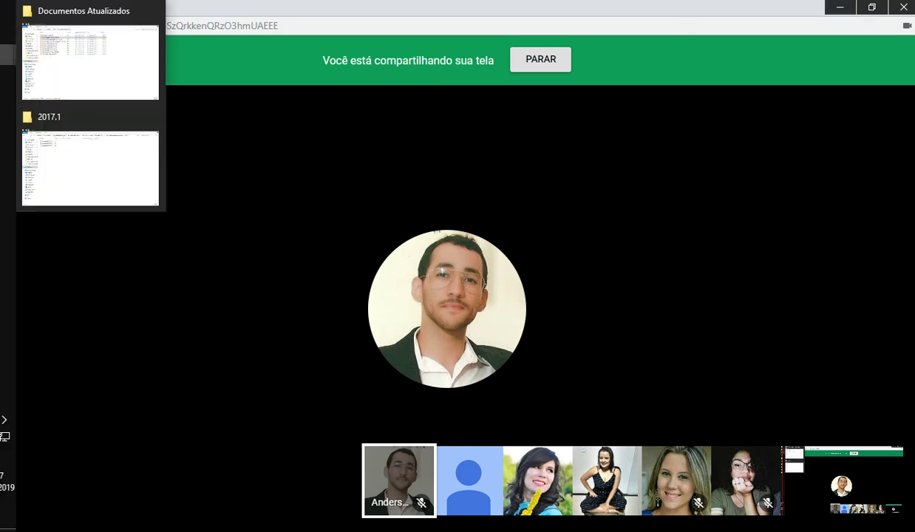
Focus the call on your own shared screen and switch back to the Livro1-DESKTOP-S0ME55D workbook.
click(812, 496)
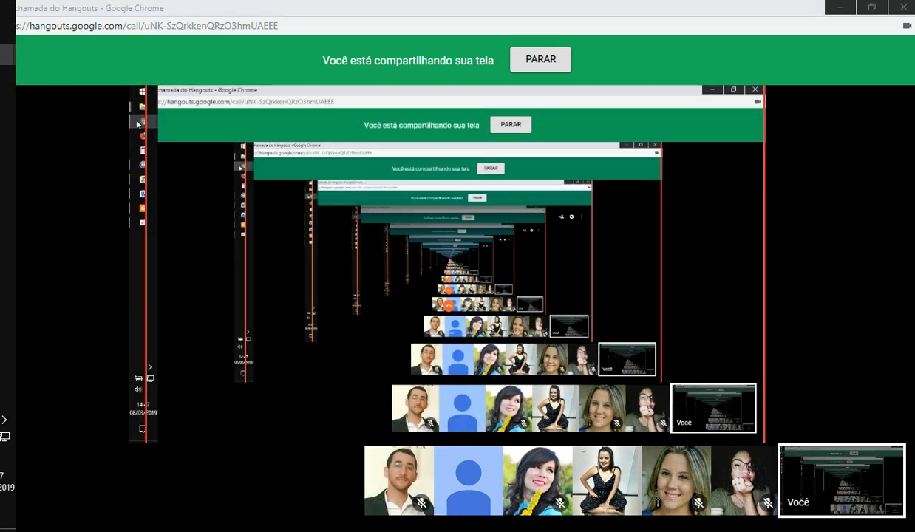
mouse_move(8, 55)
click(77, 71)
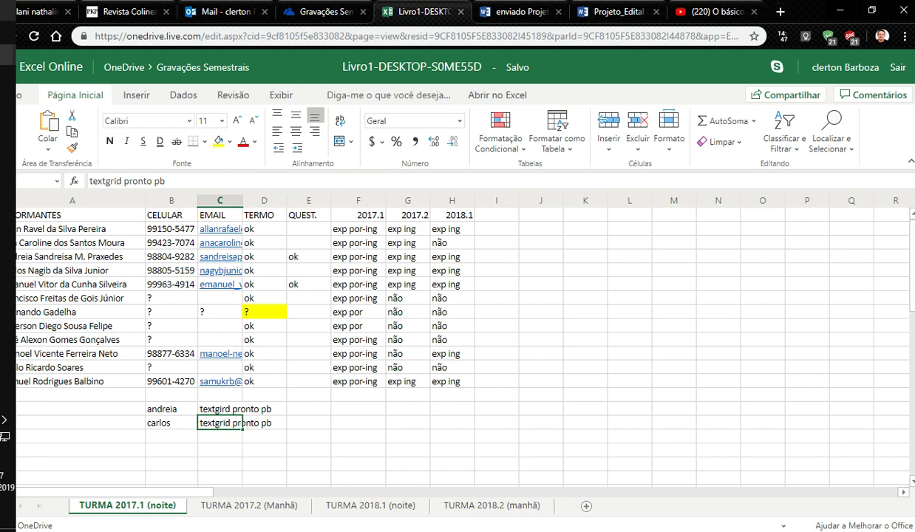
Look at the Gravações Semestrais folder on OneDrive and the workbook's TURMA 2018.2 (manhã) sheet.
click(335, 8)
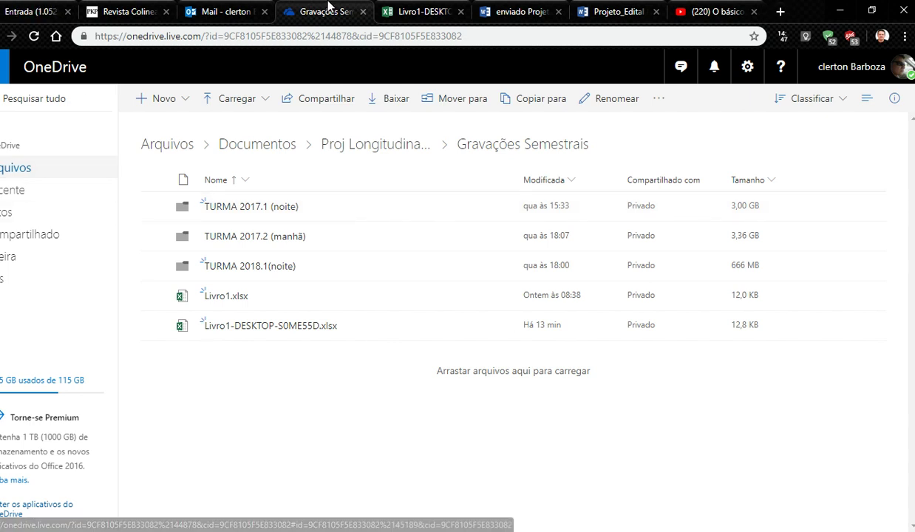
click(419, 6)
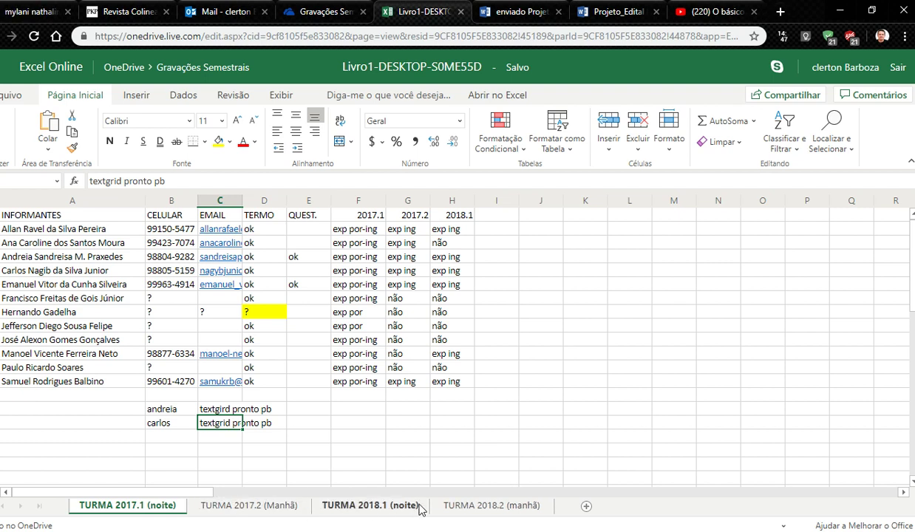
click(445, 506)
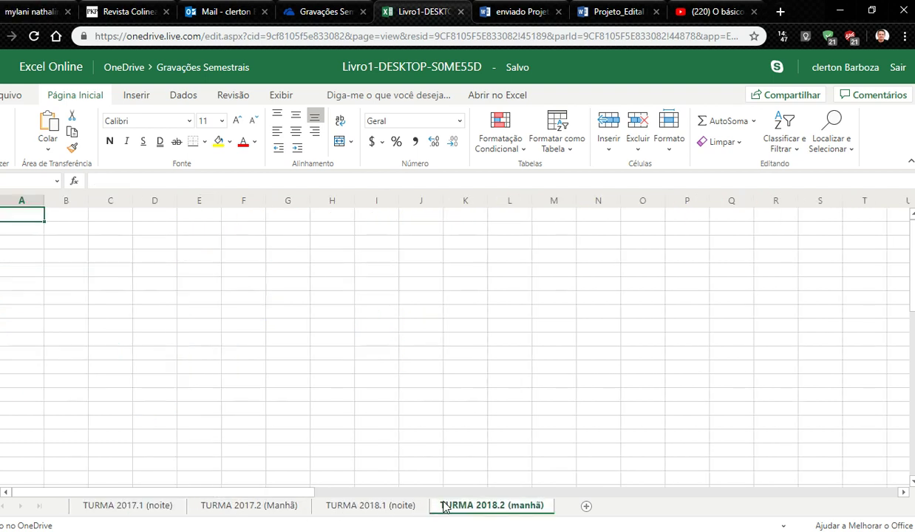
Compare the team members assigned to informants on the TURMA 2018.1 (noite) and TURMA 2017.2 (Manhã) sheets.
click(394, 506)
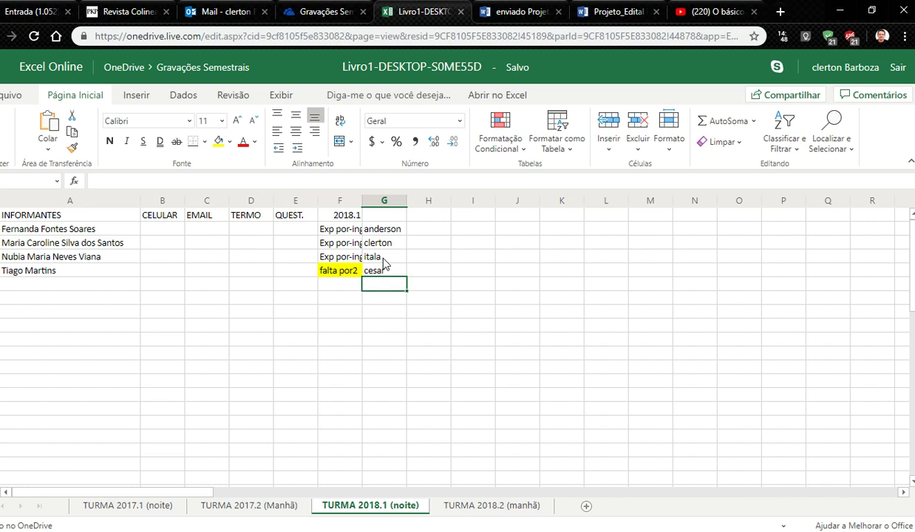
click(263, 508)
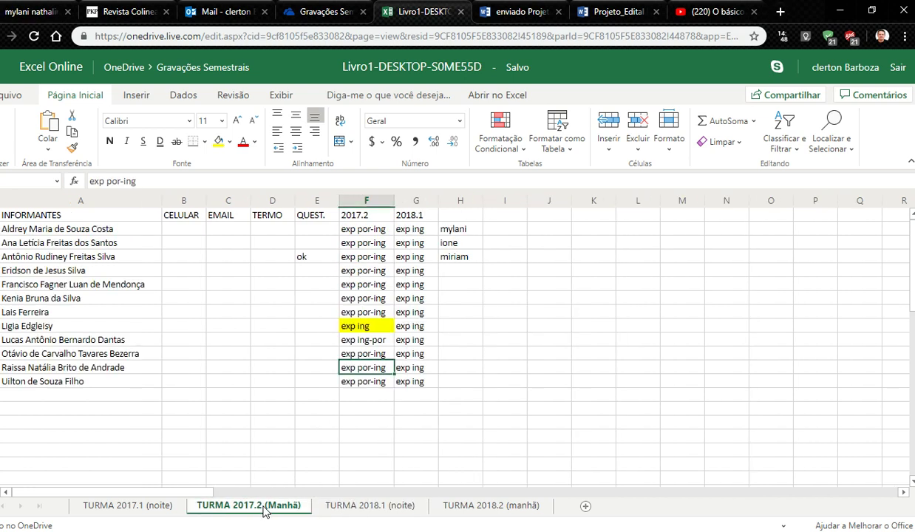
click(396, 510)
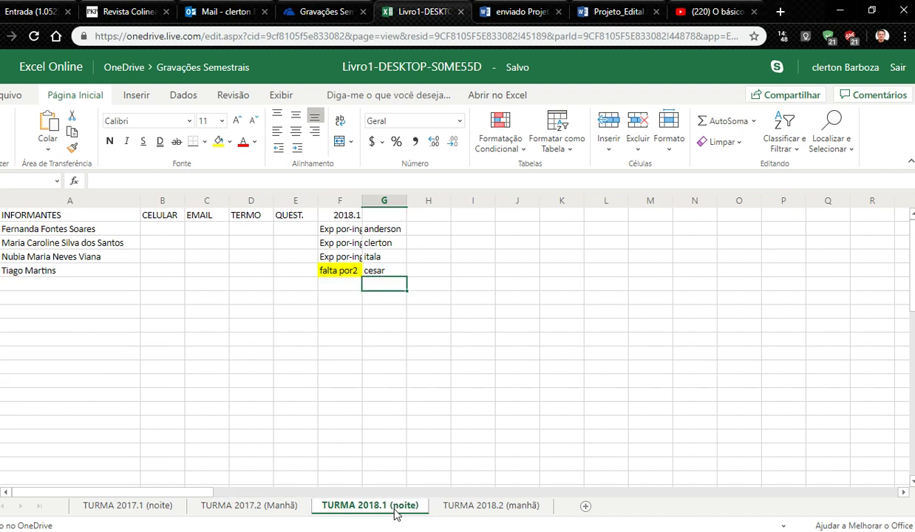
click(274, 510)
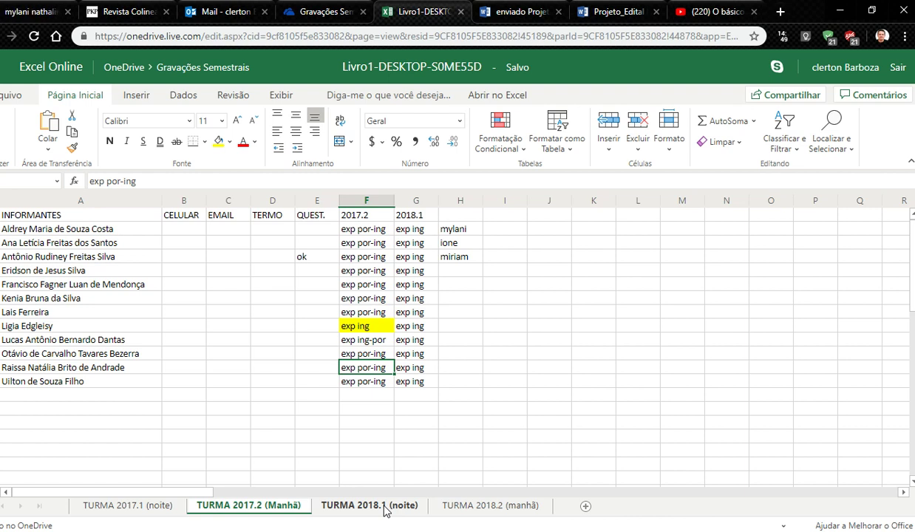
click(387, 509)
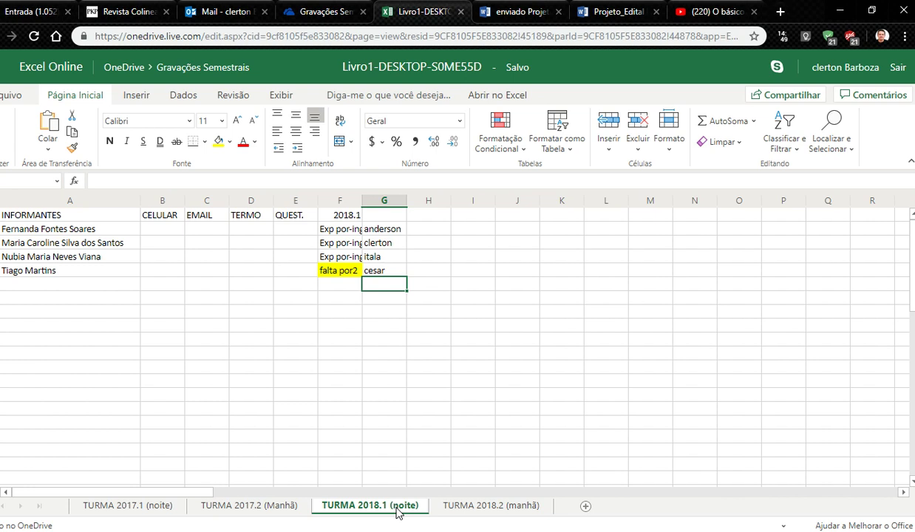
click(259, 507)
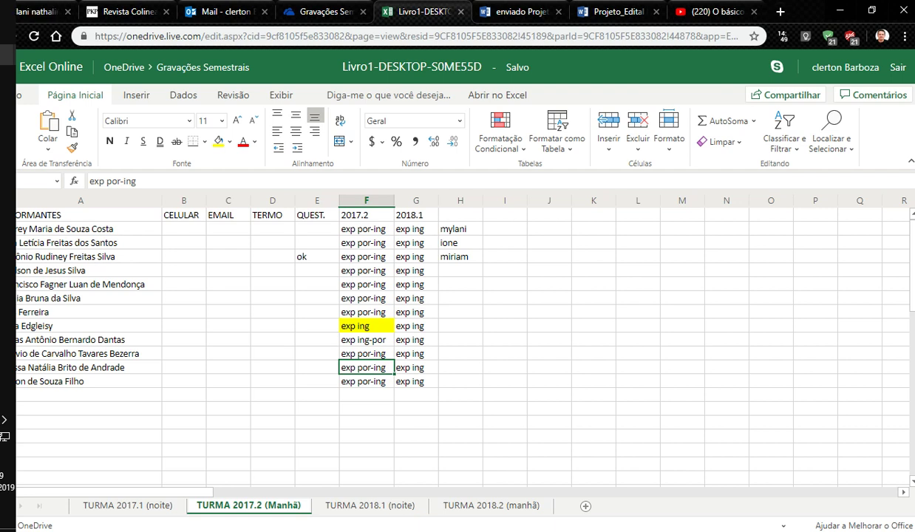
Return from the workbook to the Hangouts video call window.
mouse_move(7, 183)
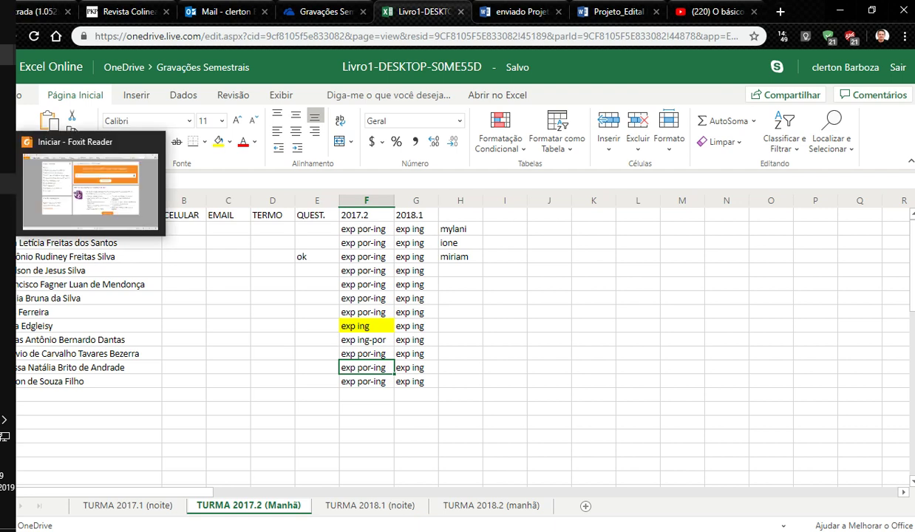
mouse_move(7, 53)
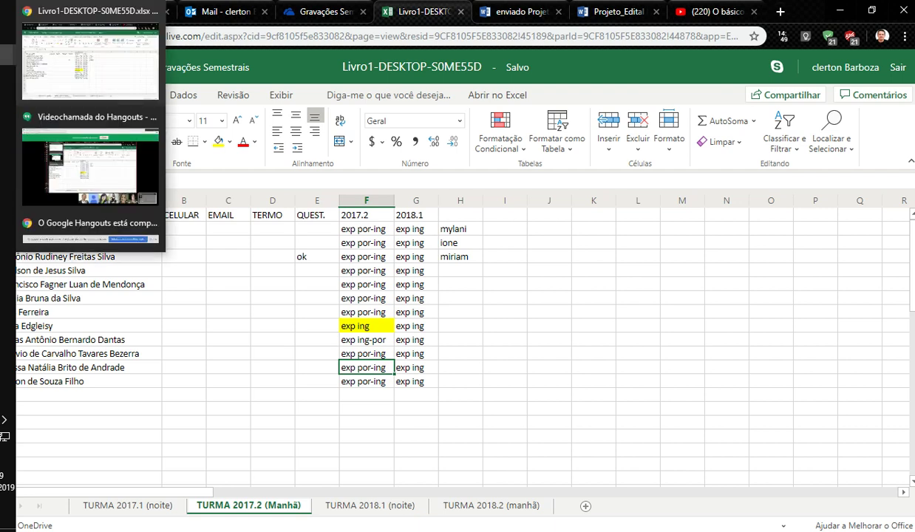
click(105, 162)
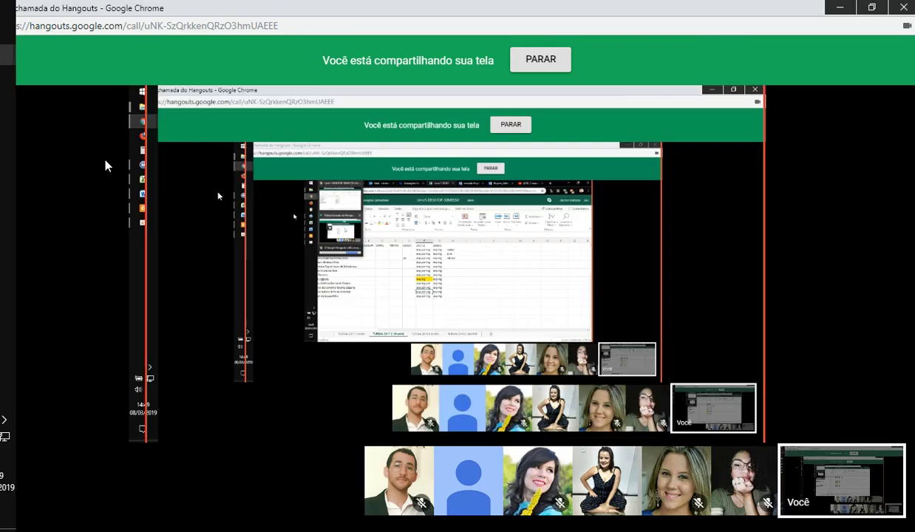